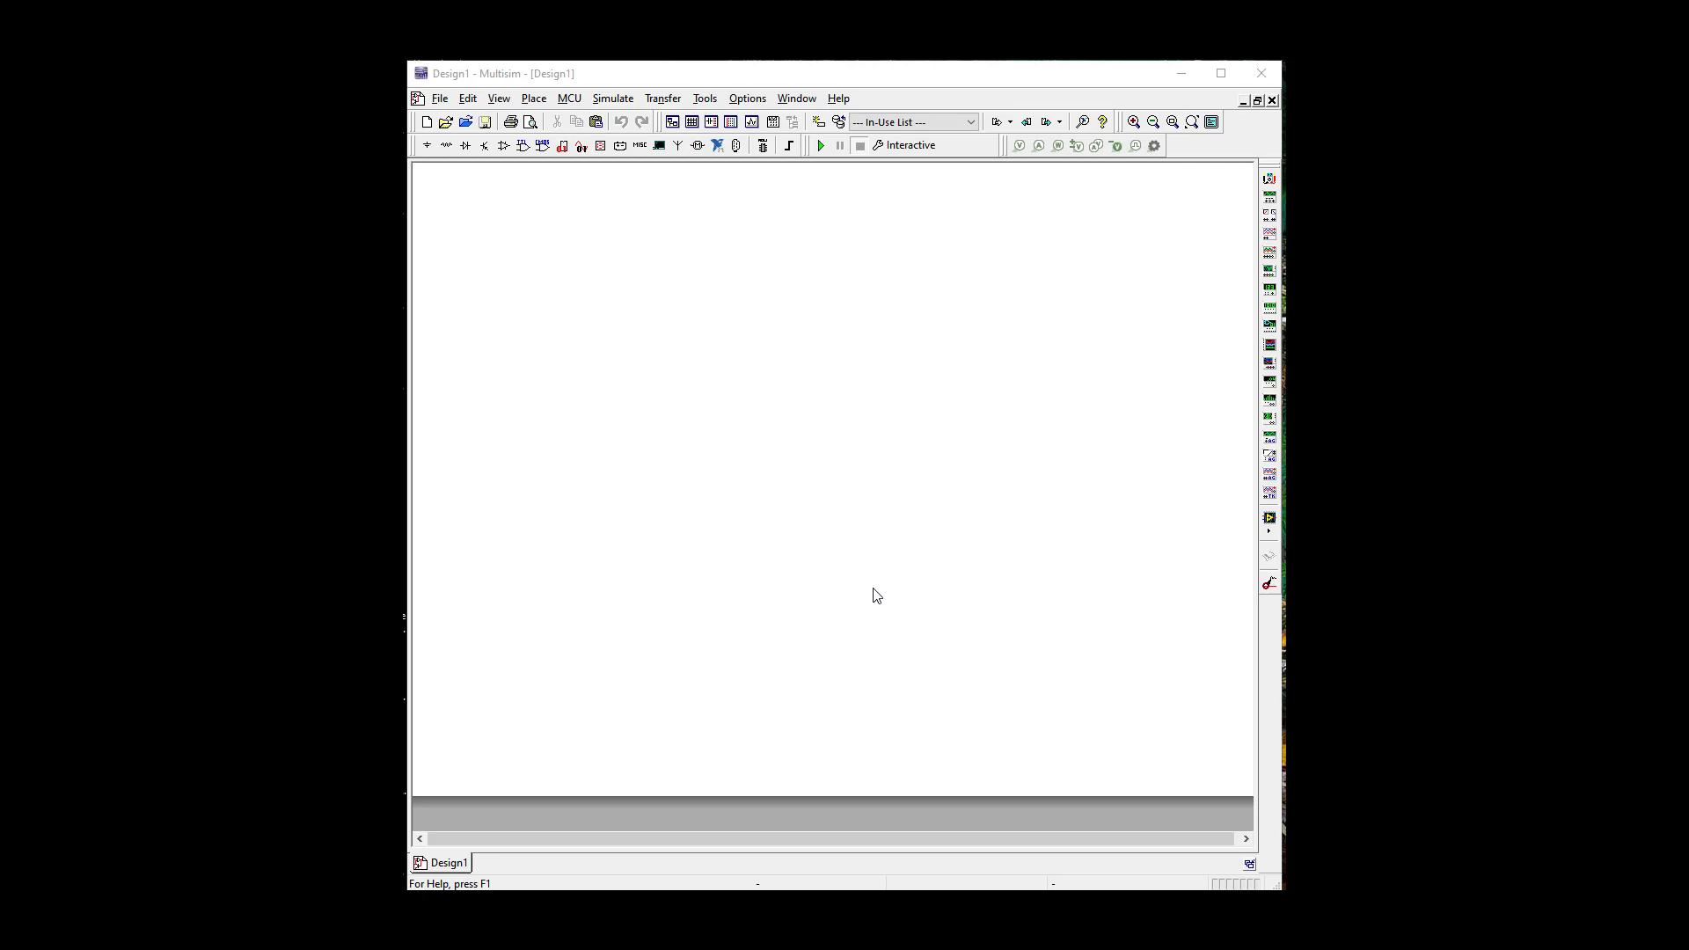
Place section A of a 74LS00N NAND gate as U1A near the schematic's top left
left_click(526, 148)
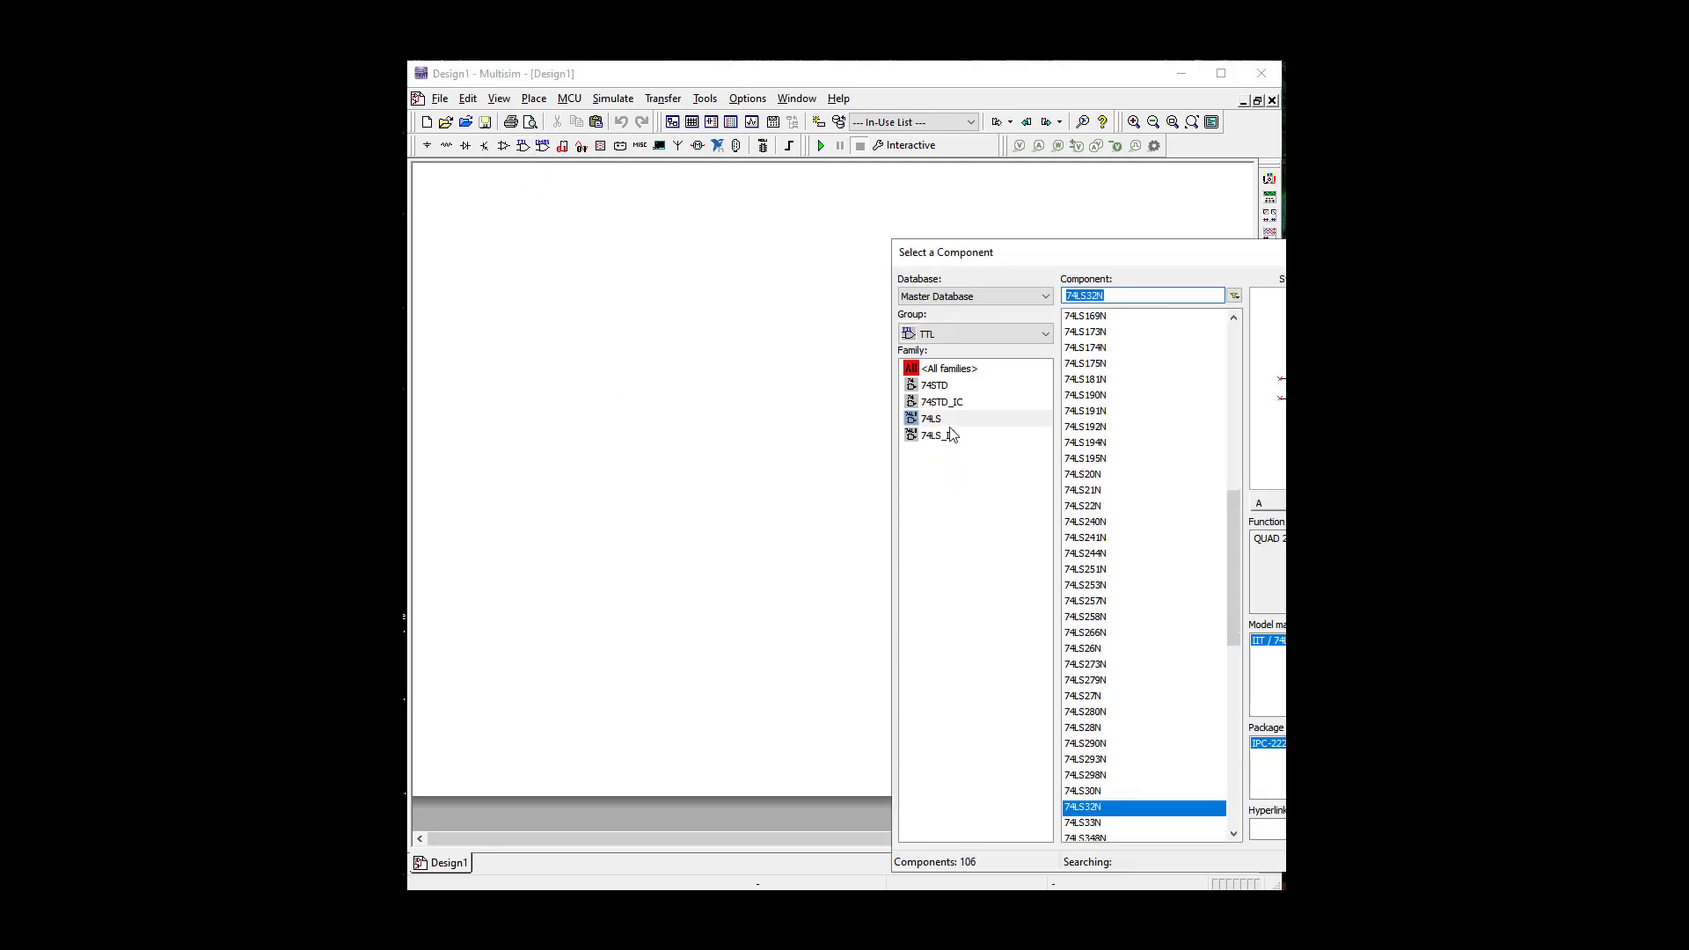
left_click(940, 419)
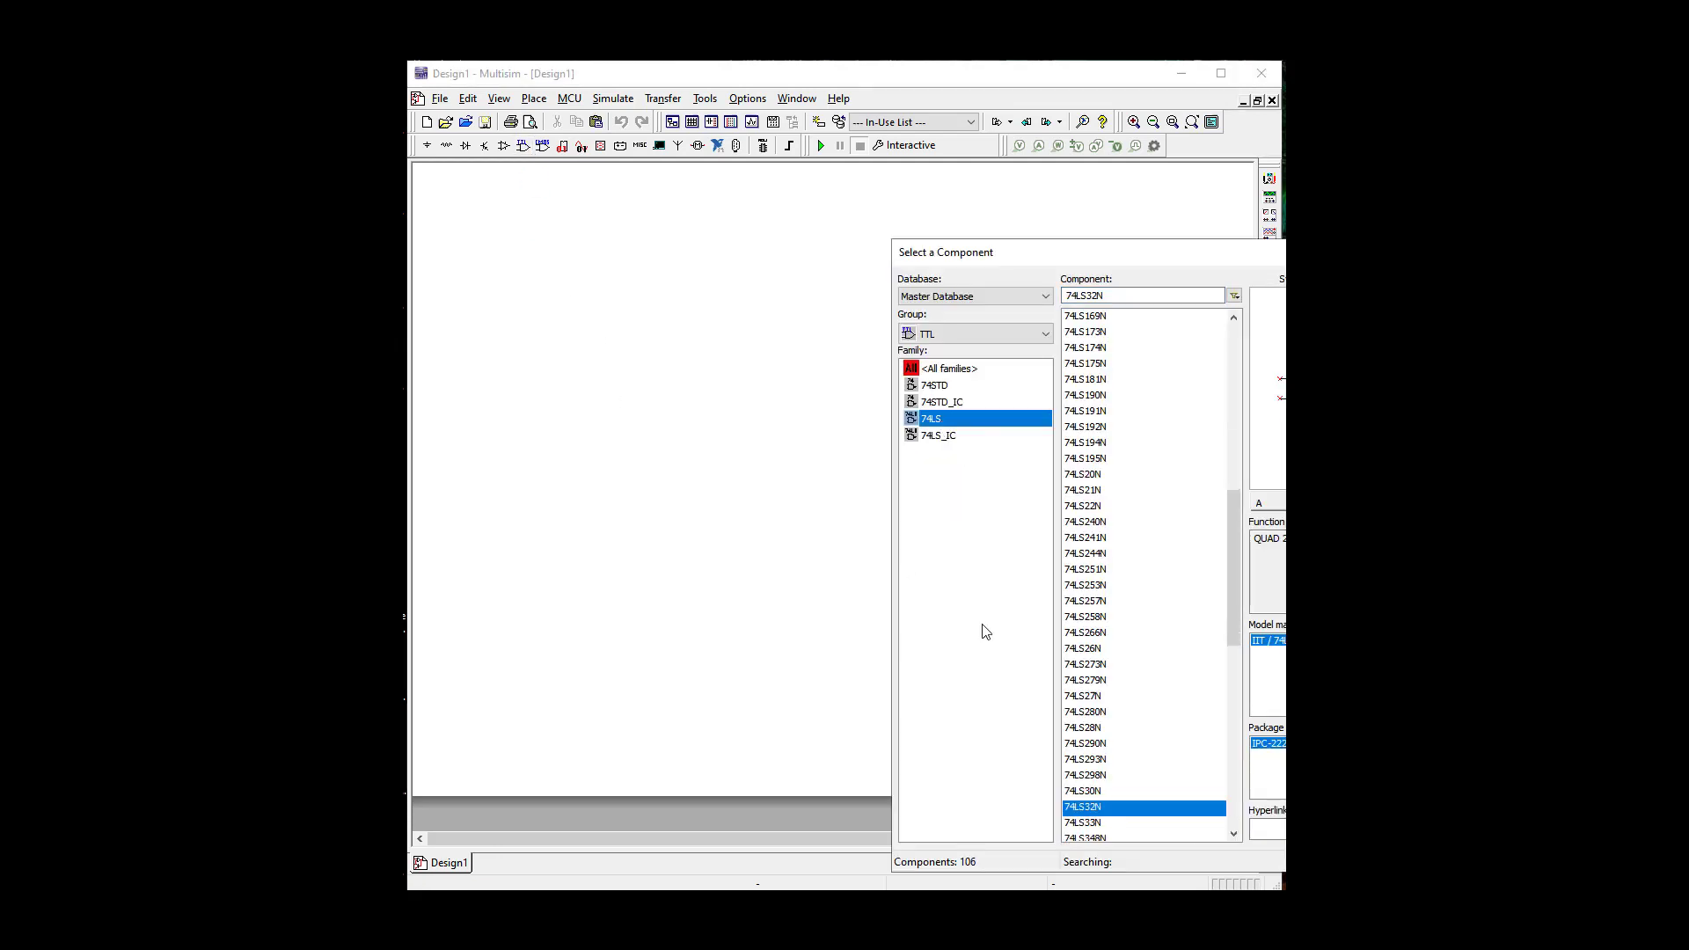
left_click_drag(1238, 567, 1228, 367)
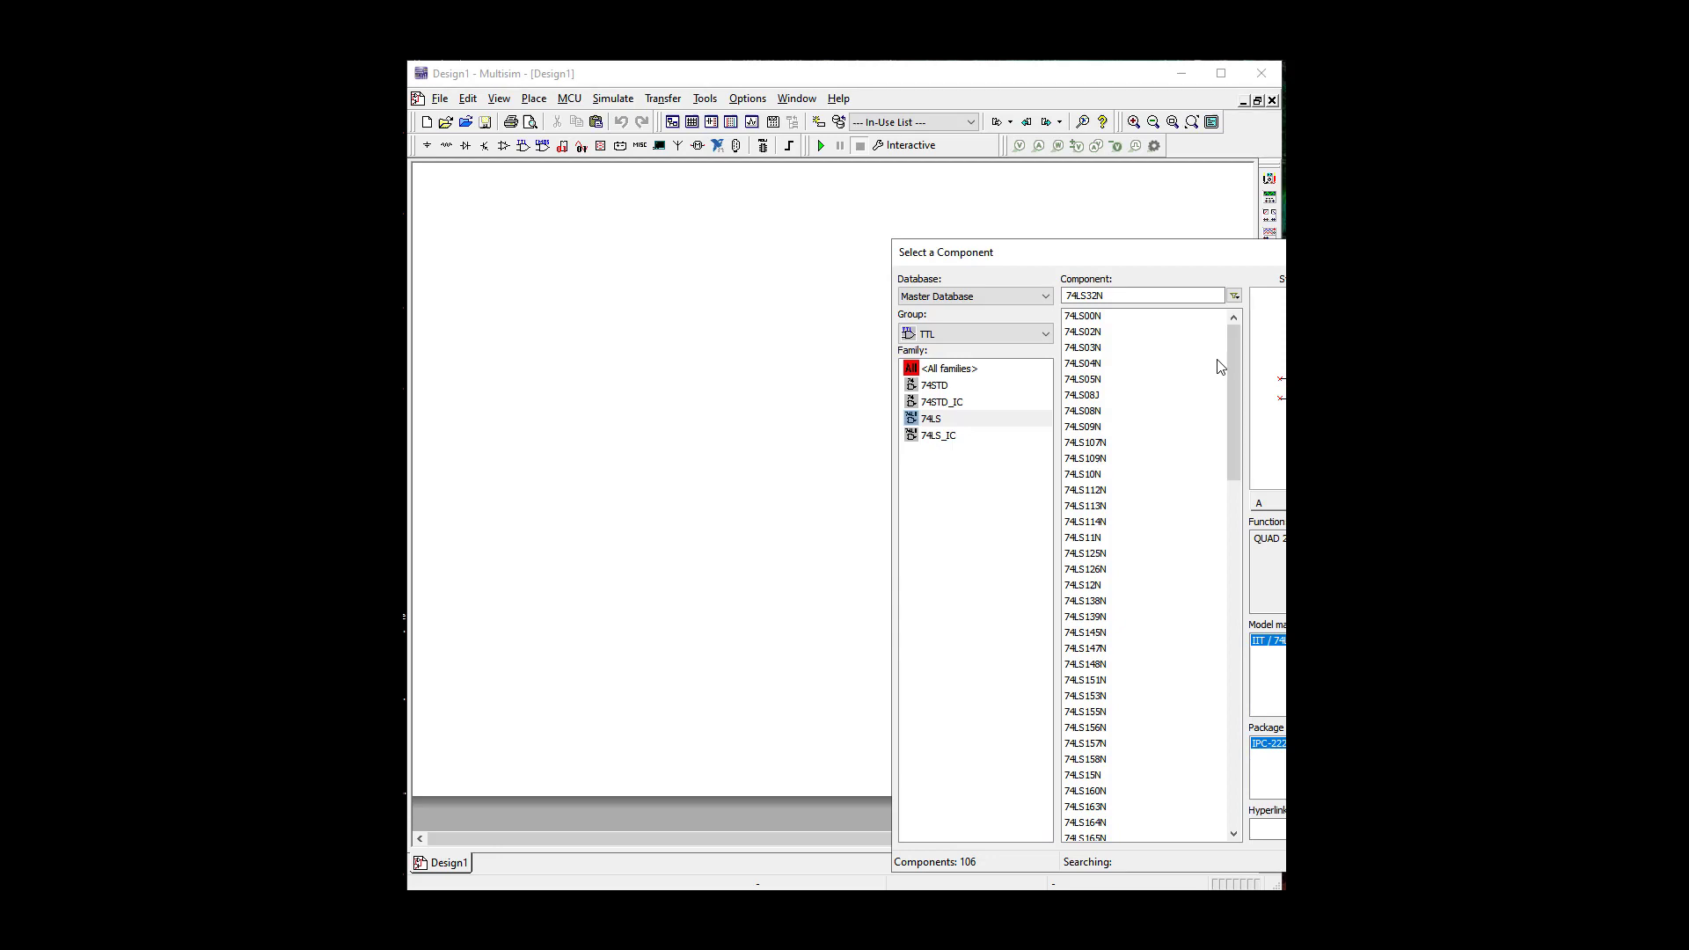
left_click(1115, 317)
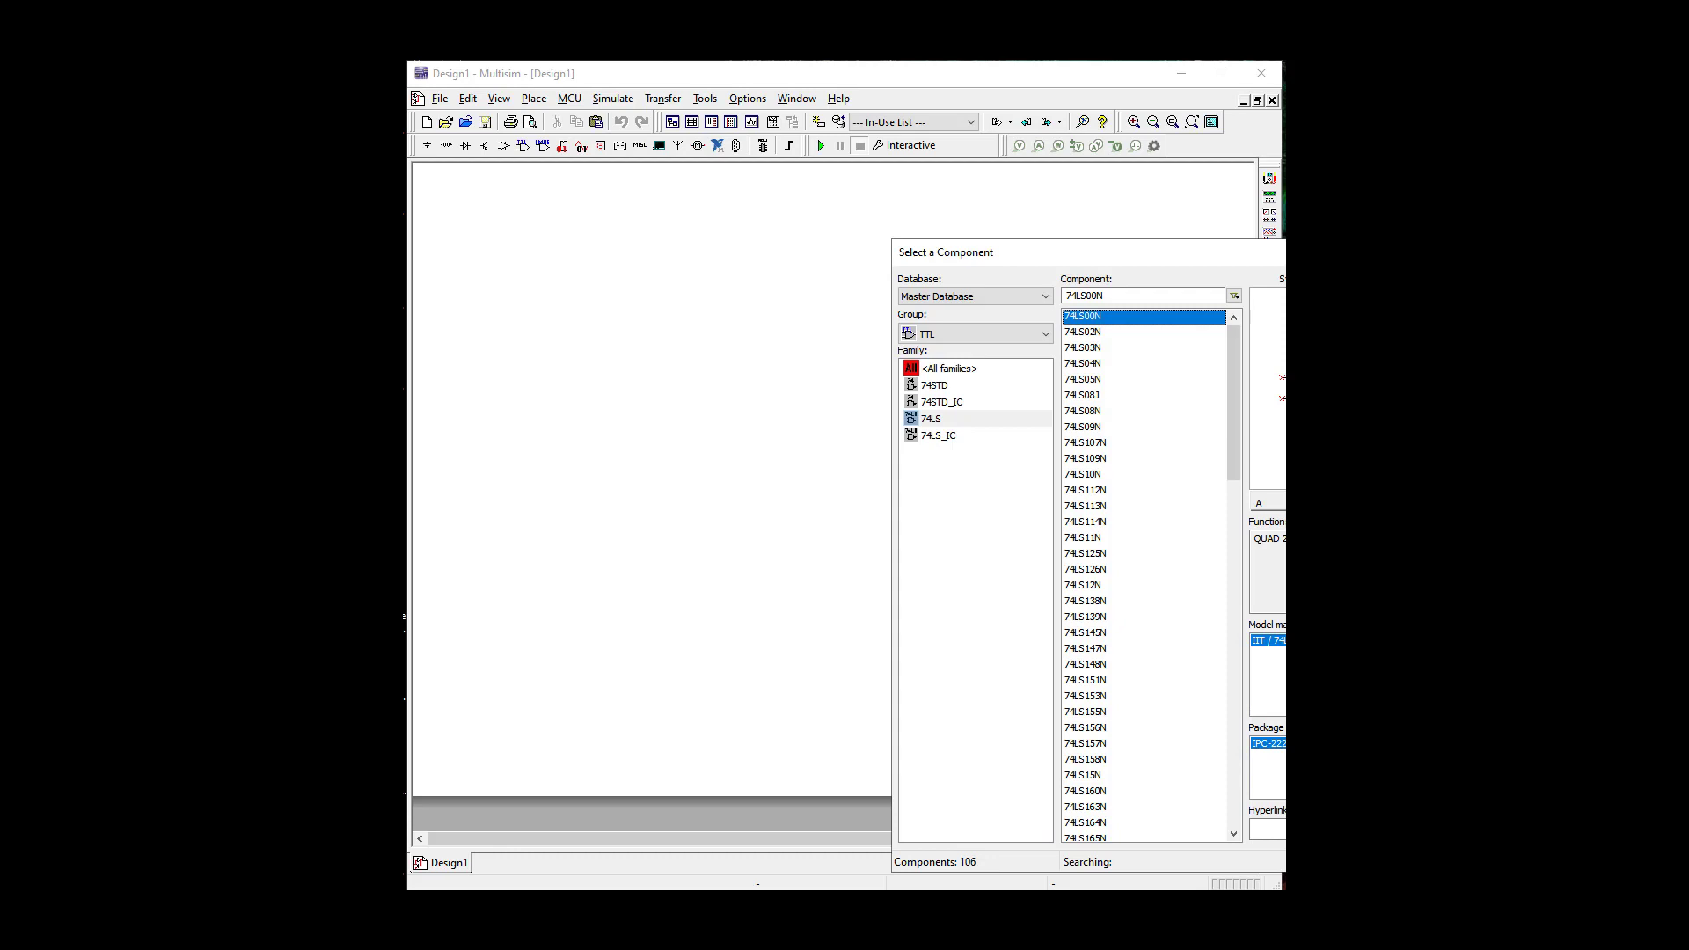
key("Return")
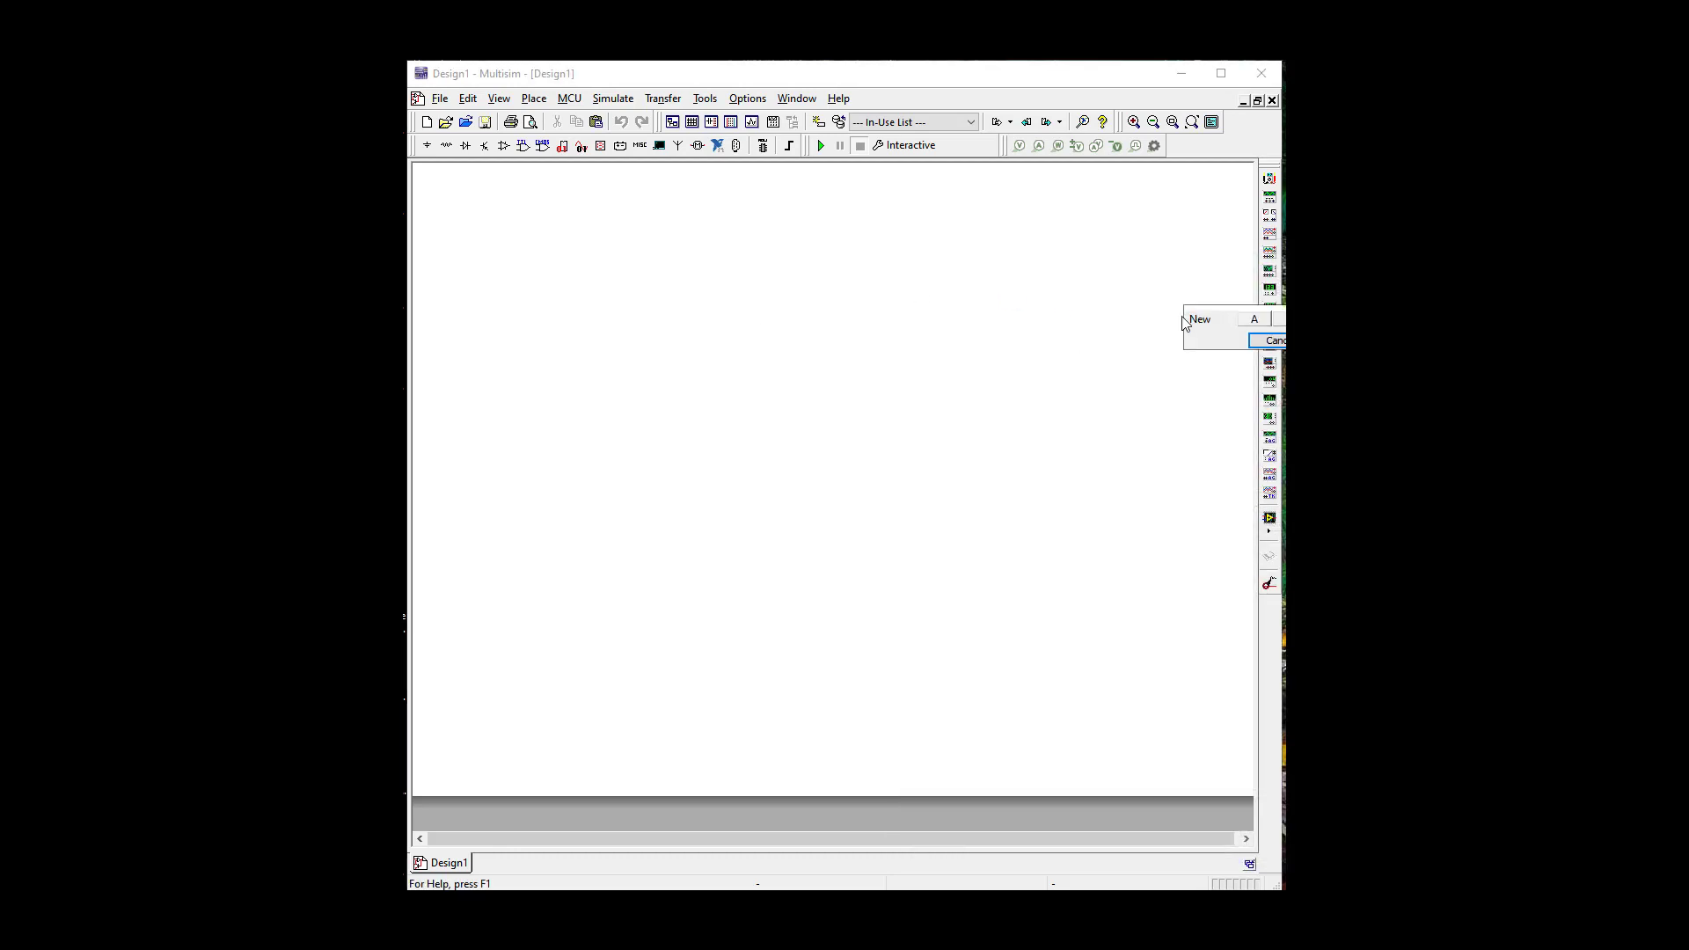
left_click(1253, 319)
left_click(664, 275)
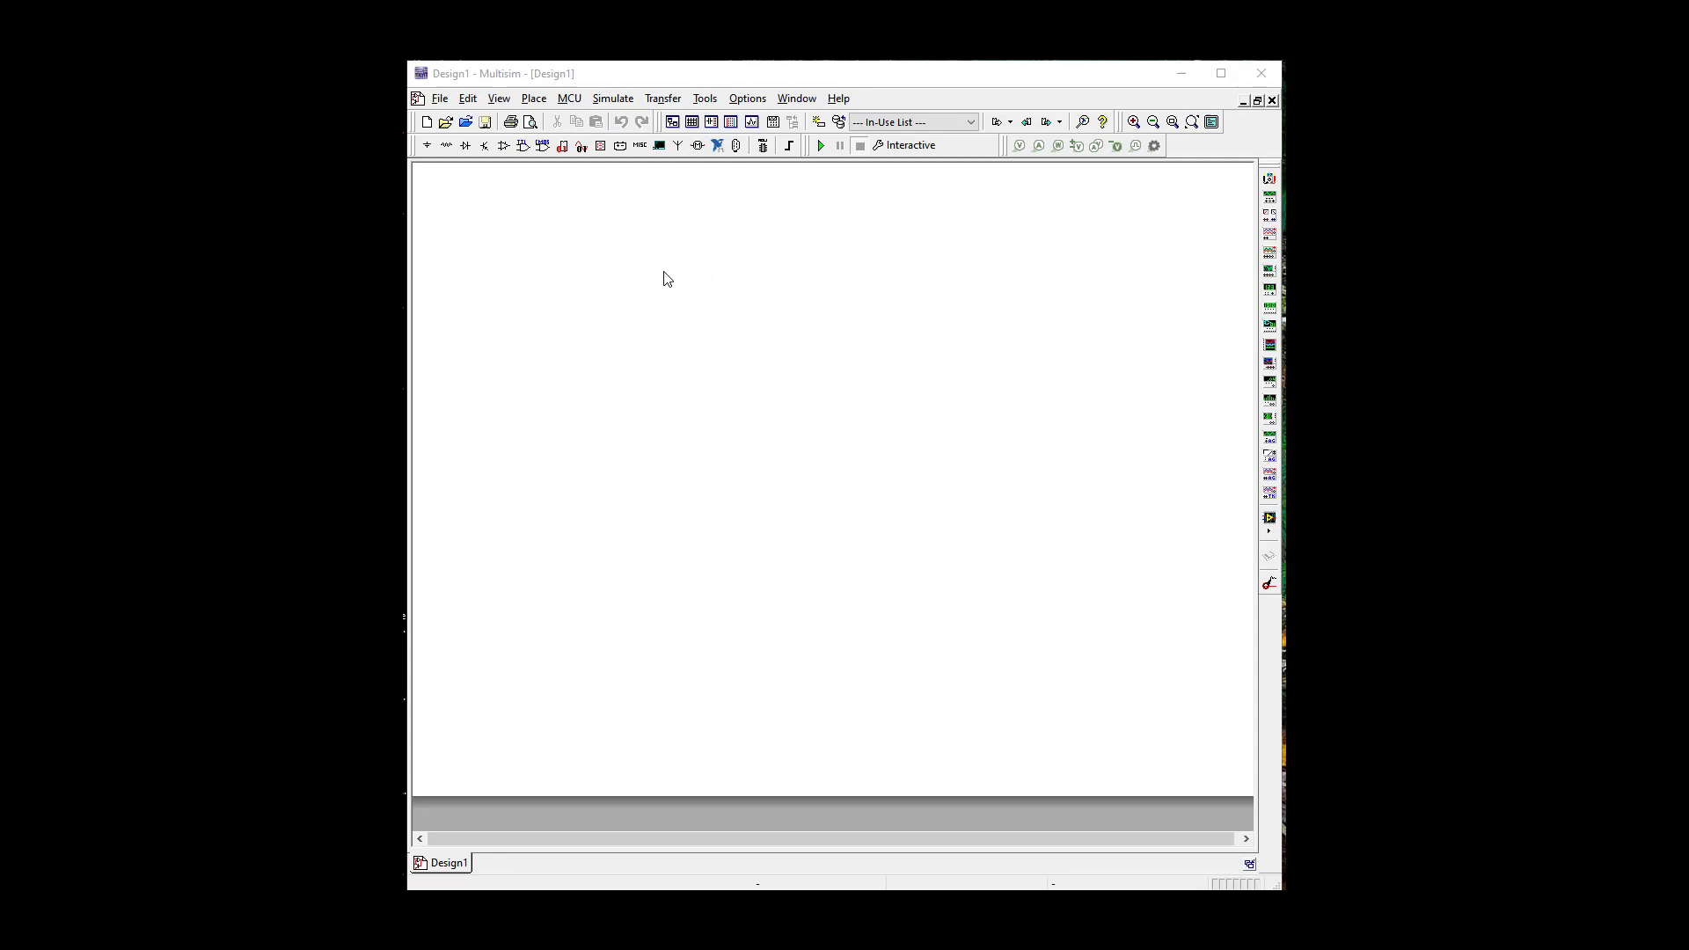
left_click(685, 296)
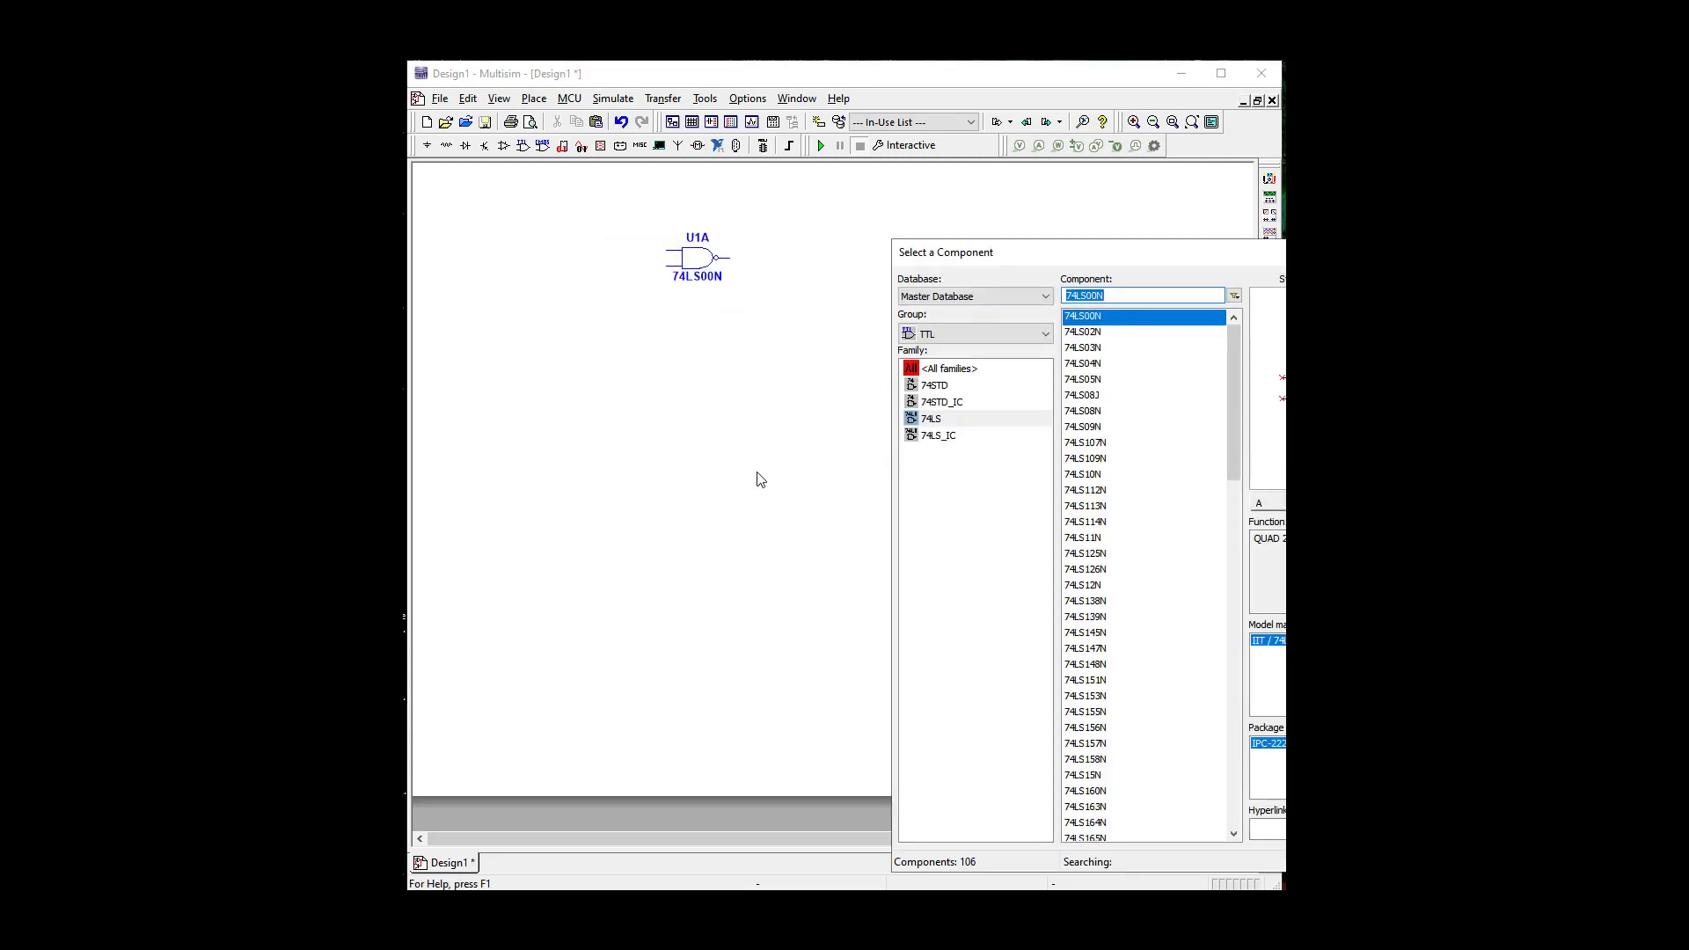
Close the component browser and zoom and pan until U1A appears large
key("Escape")
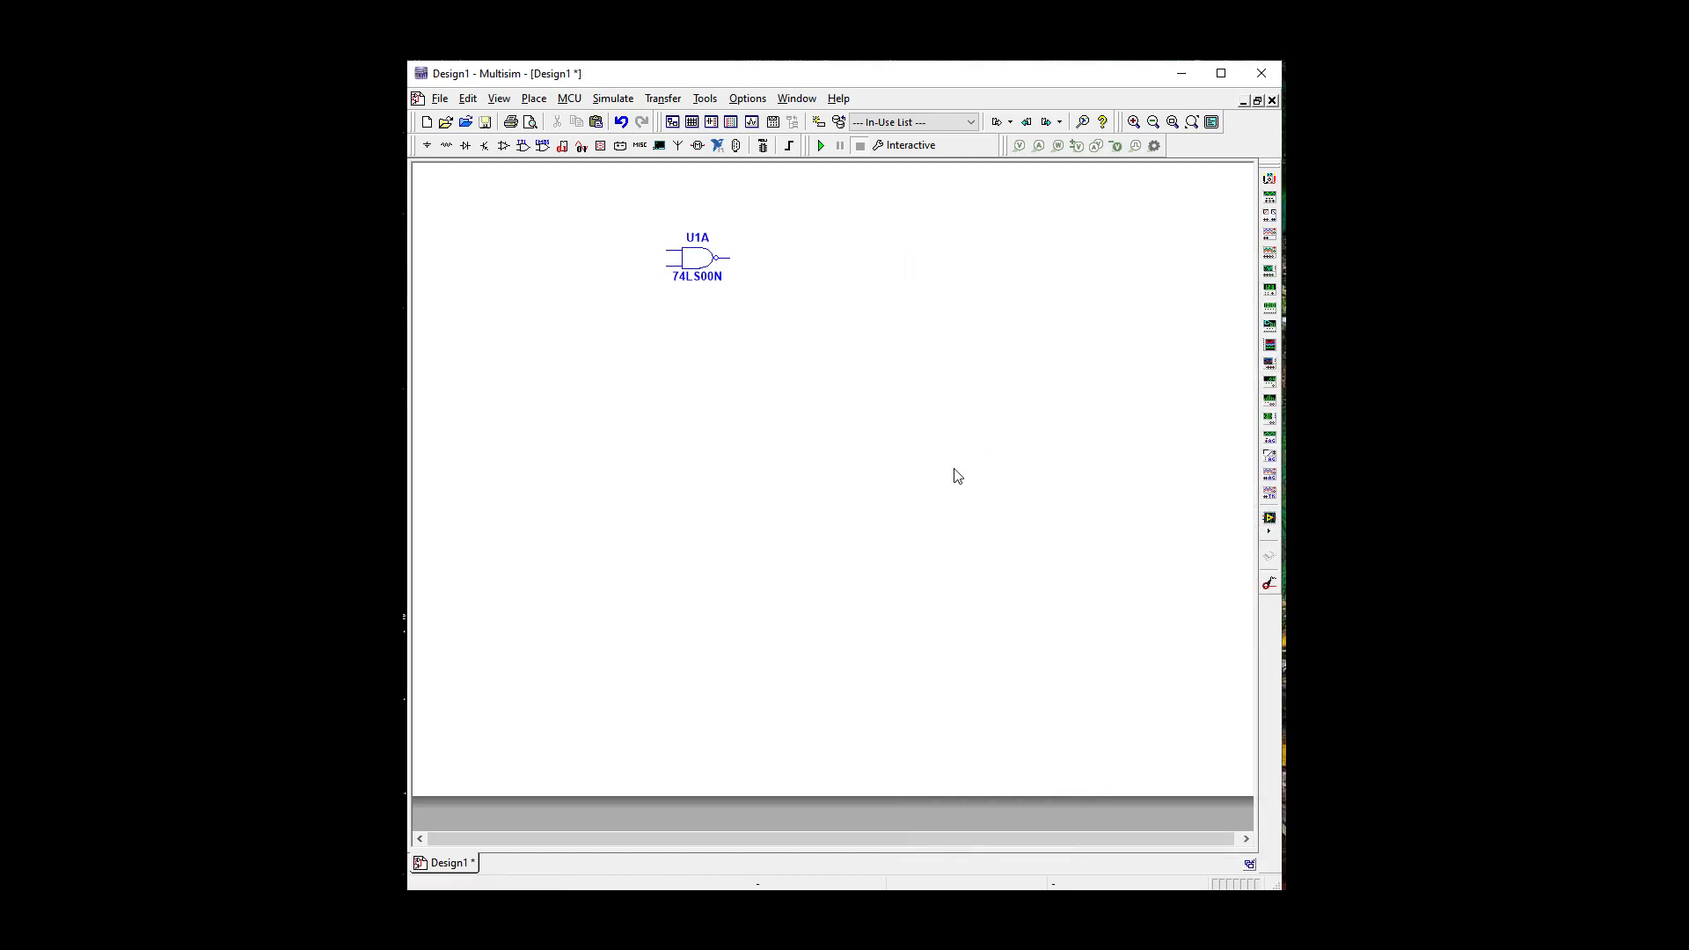
scroll(895, 407, "down", 2)
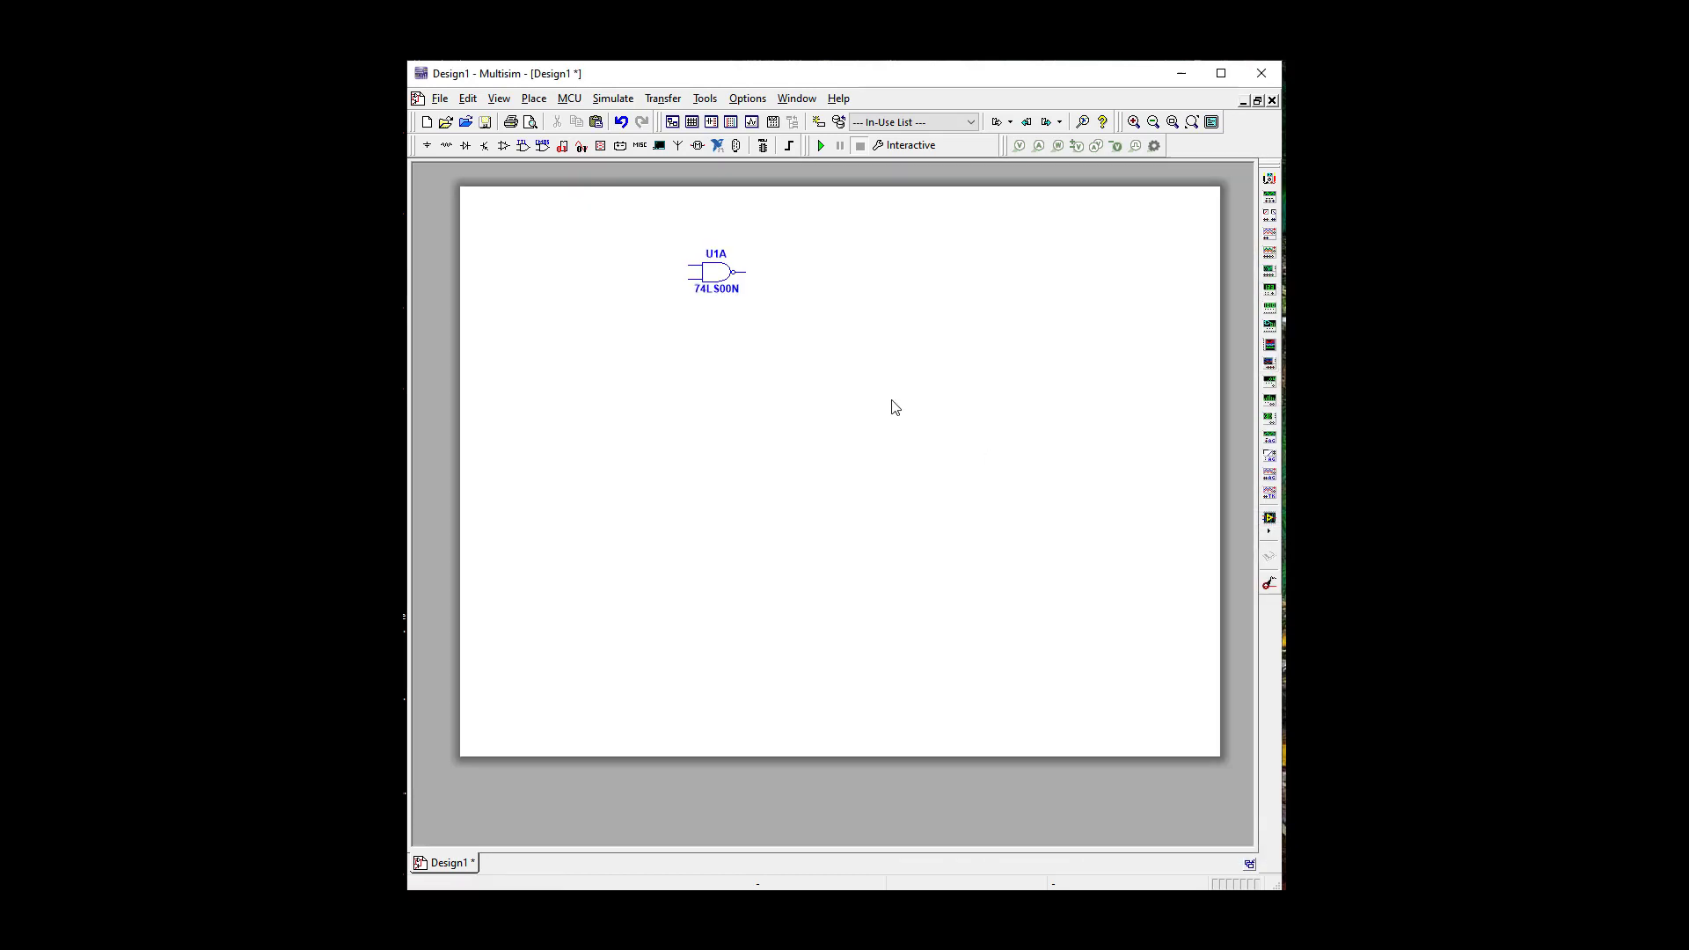
scroll(895, 407, "up", 3)
scroll(895, 407, "up", 2)
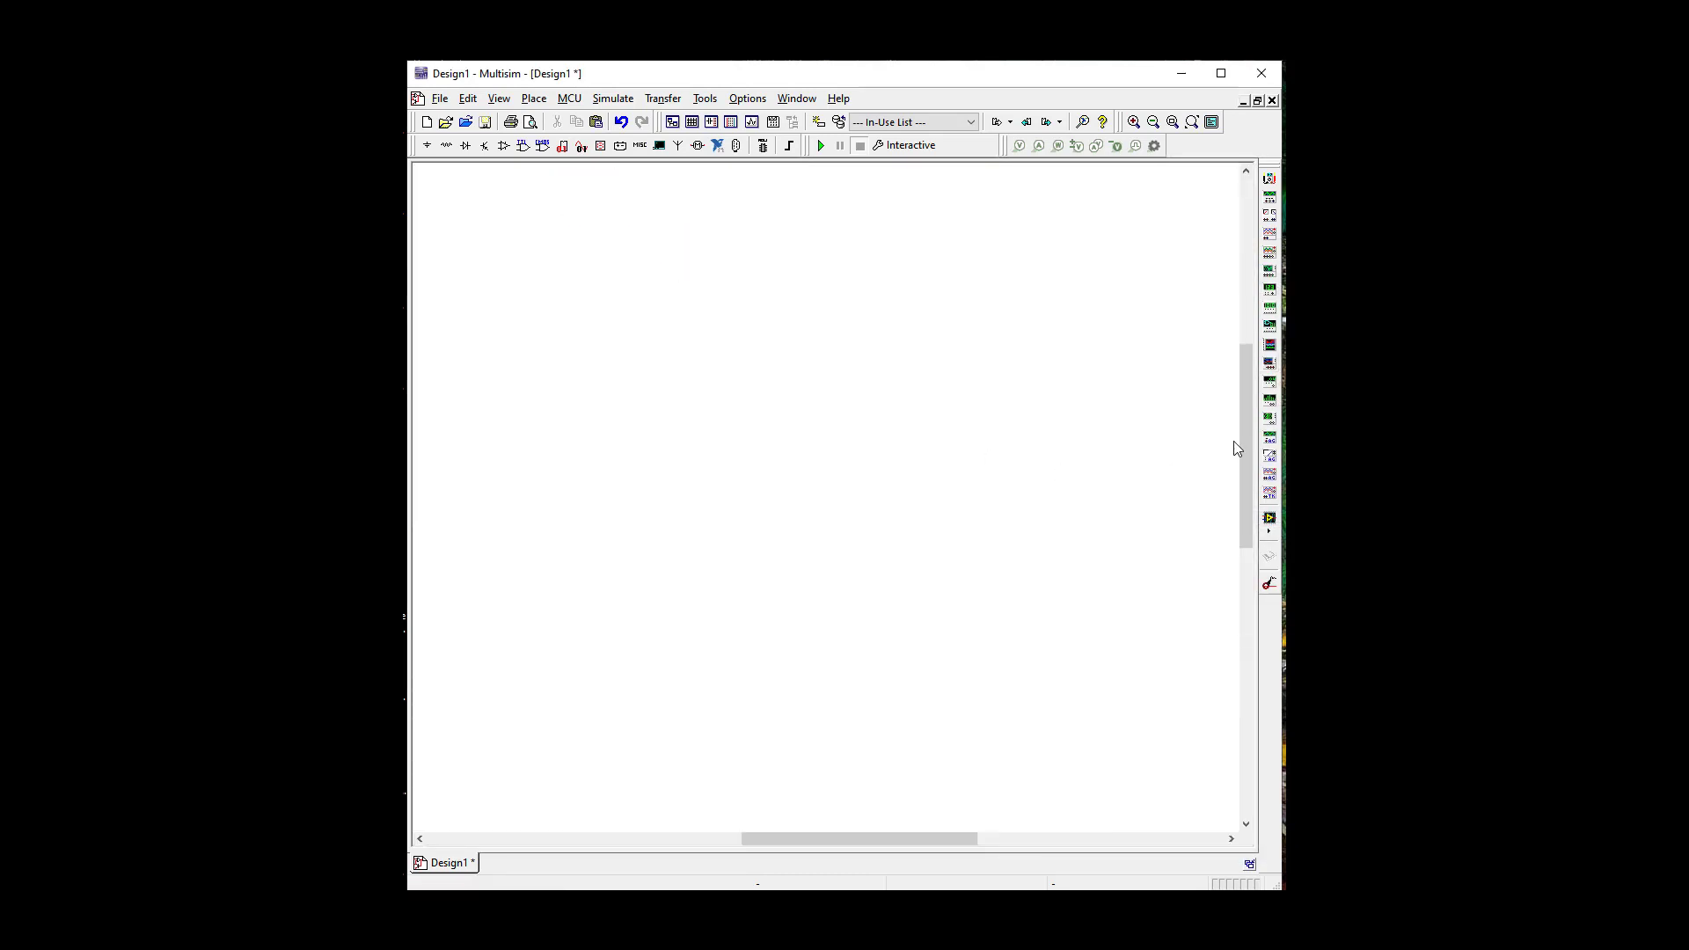
left_click_drag(1237, 440, 1246, 262)
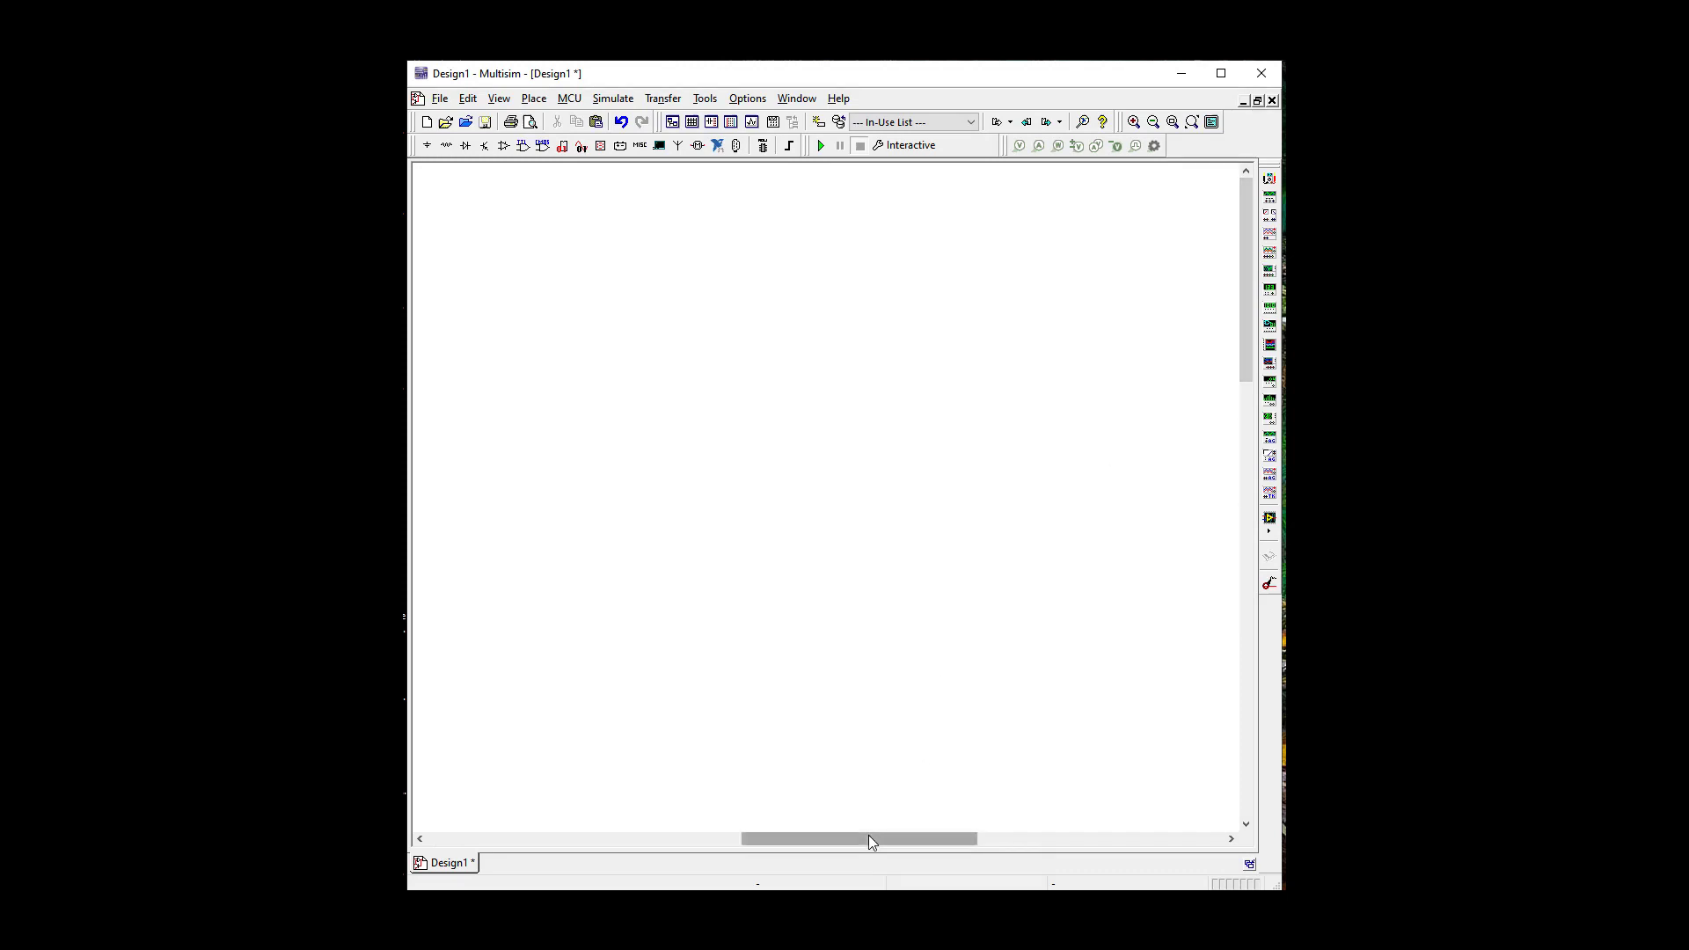
left_click_drag(871, 837, 770, 823)
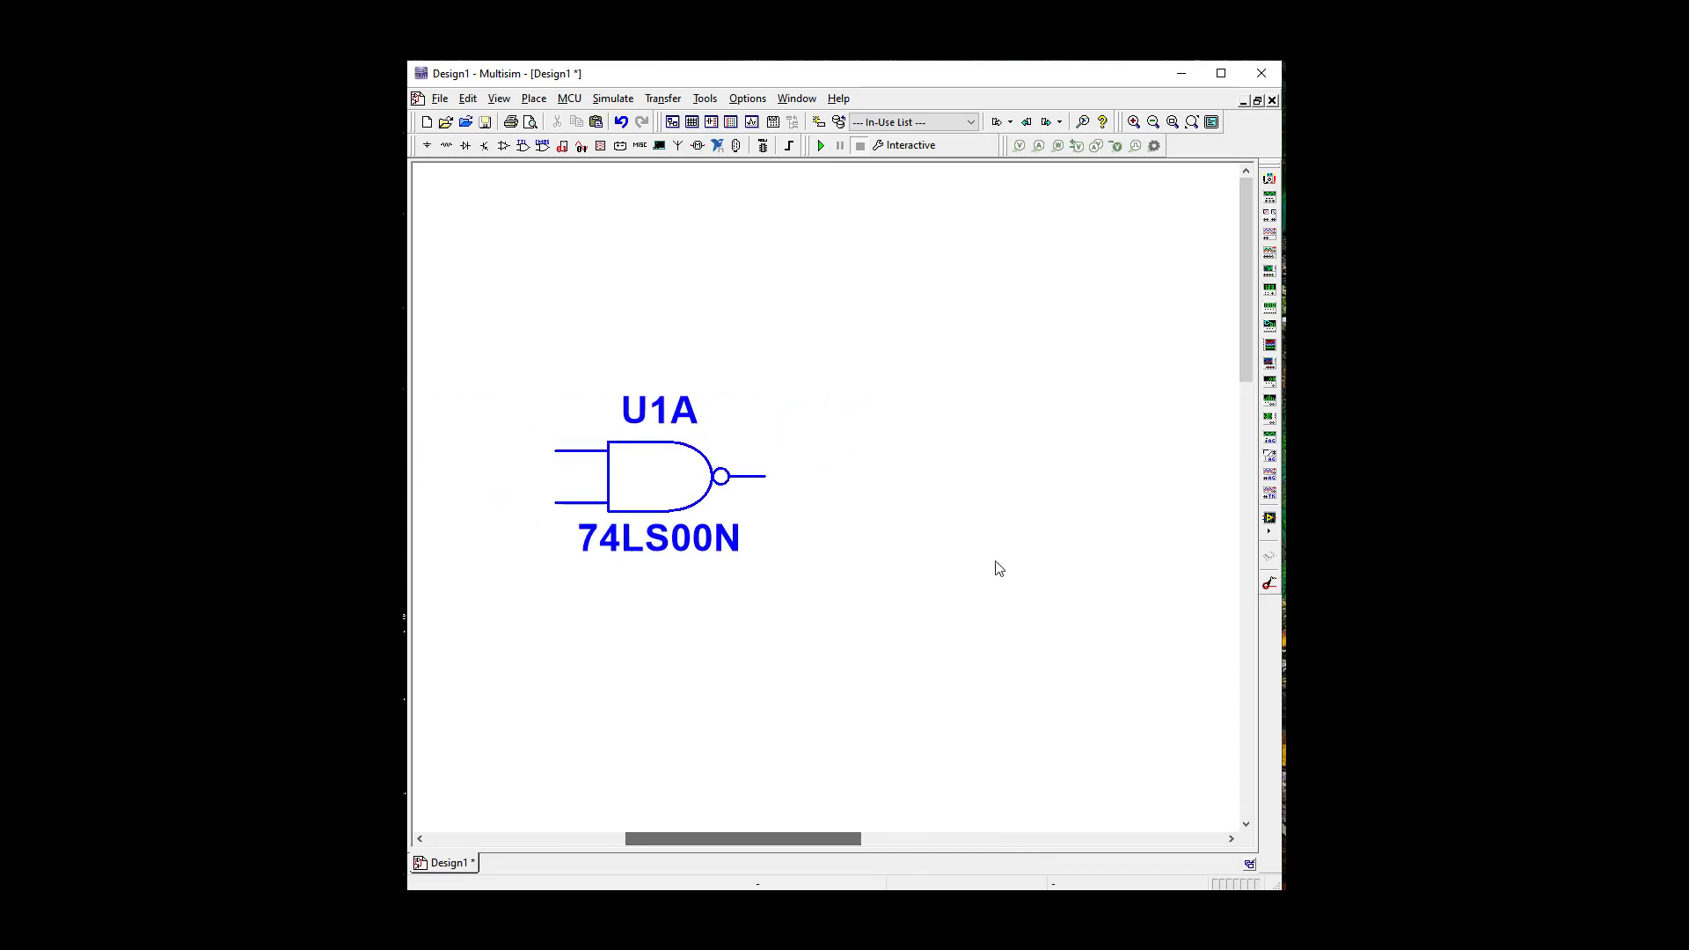
left_click_drag(1249, 374, 1242, 417)
scroll(911, 616, "up", 1)
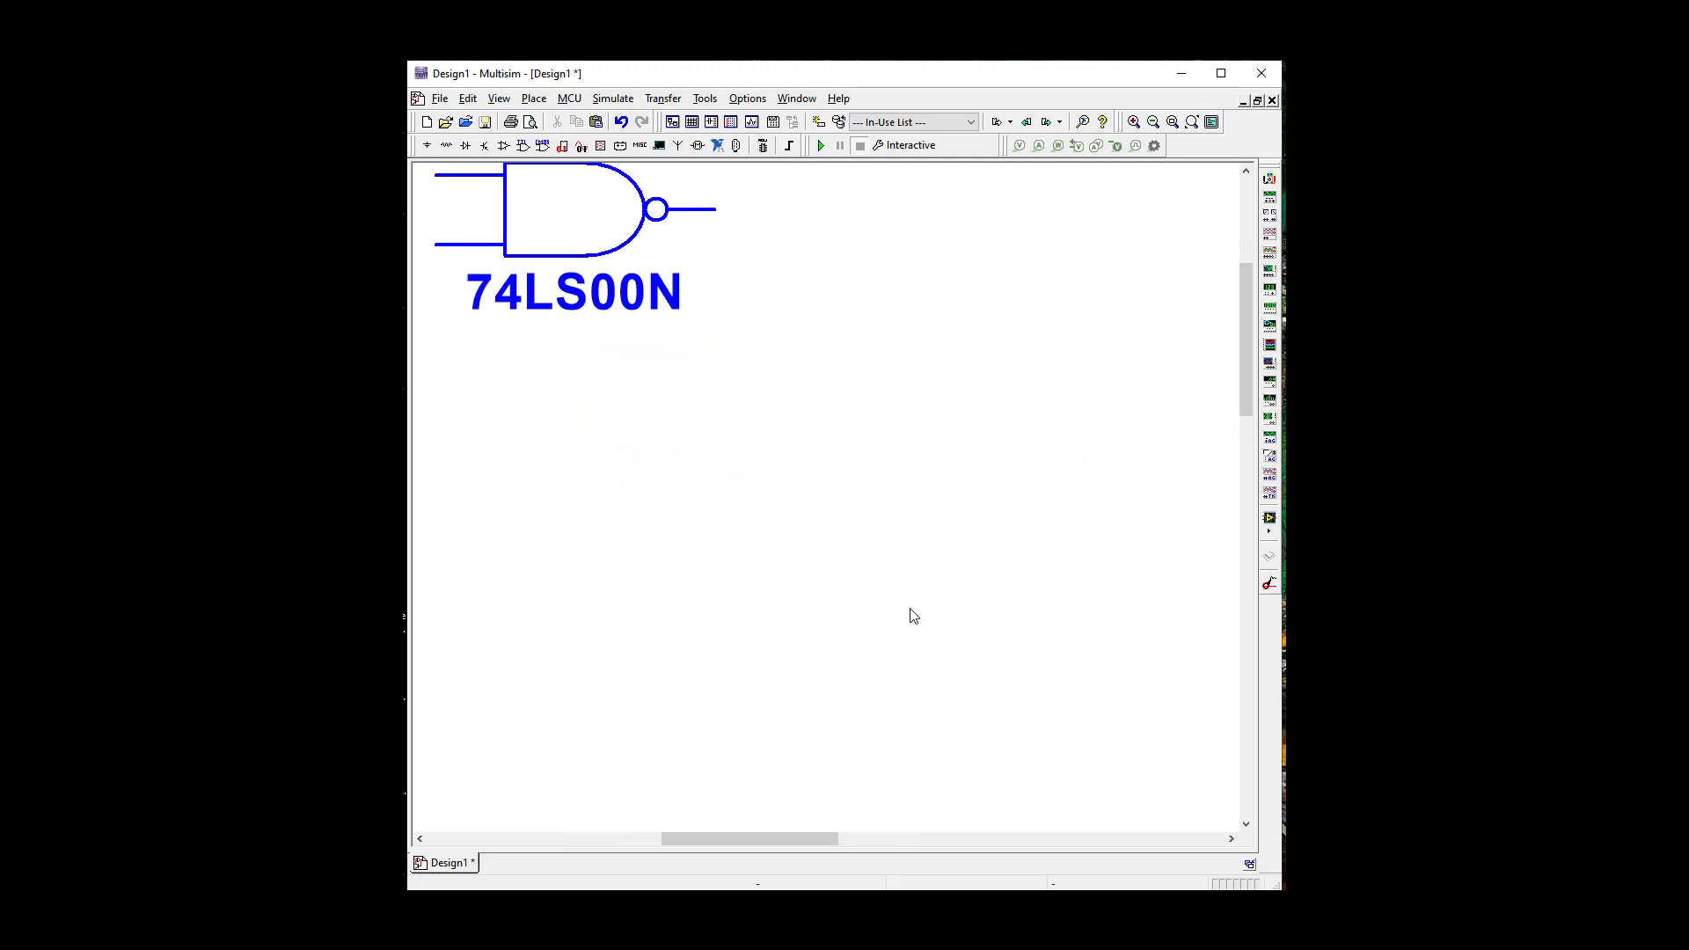
scroll(911, 616, "down", 2)
scroll(911, 616, "up", 2)
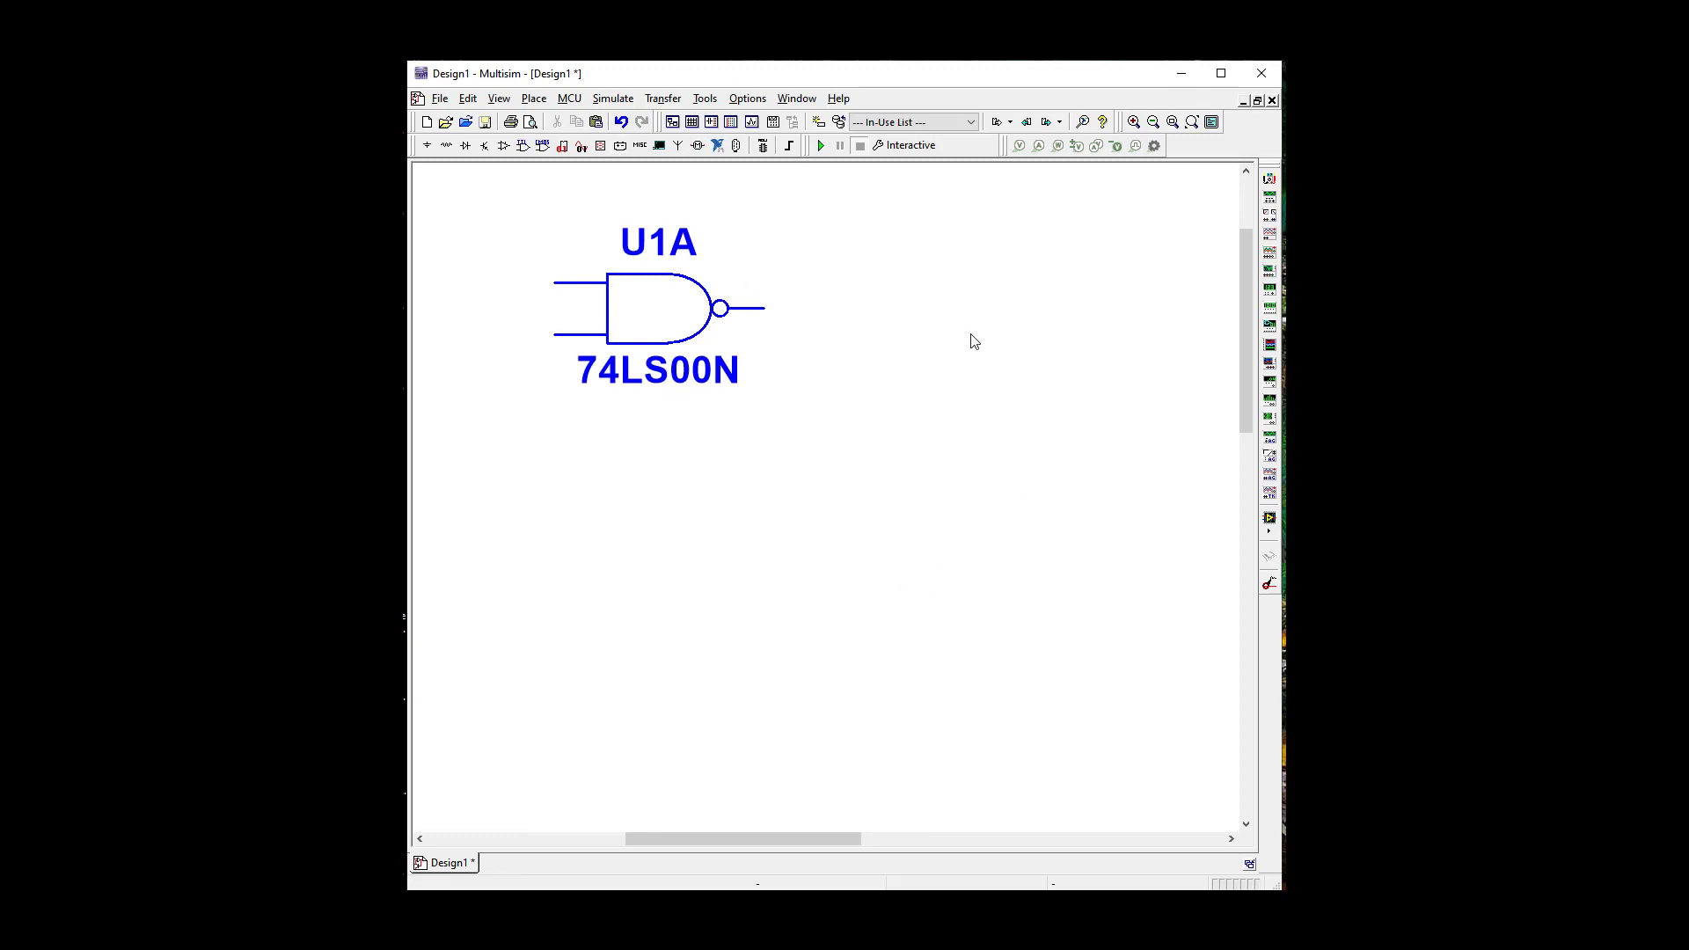
Place a 74LS02N NOR gate as U2A below U1A
left_click(522, 146)
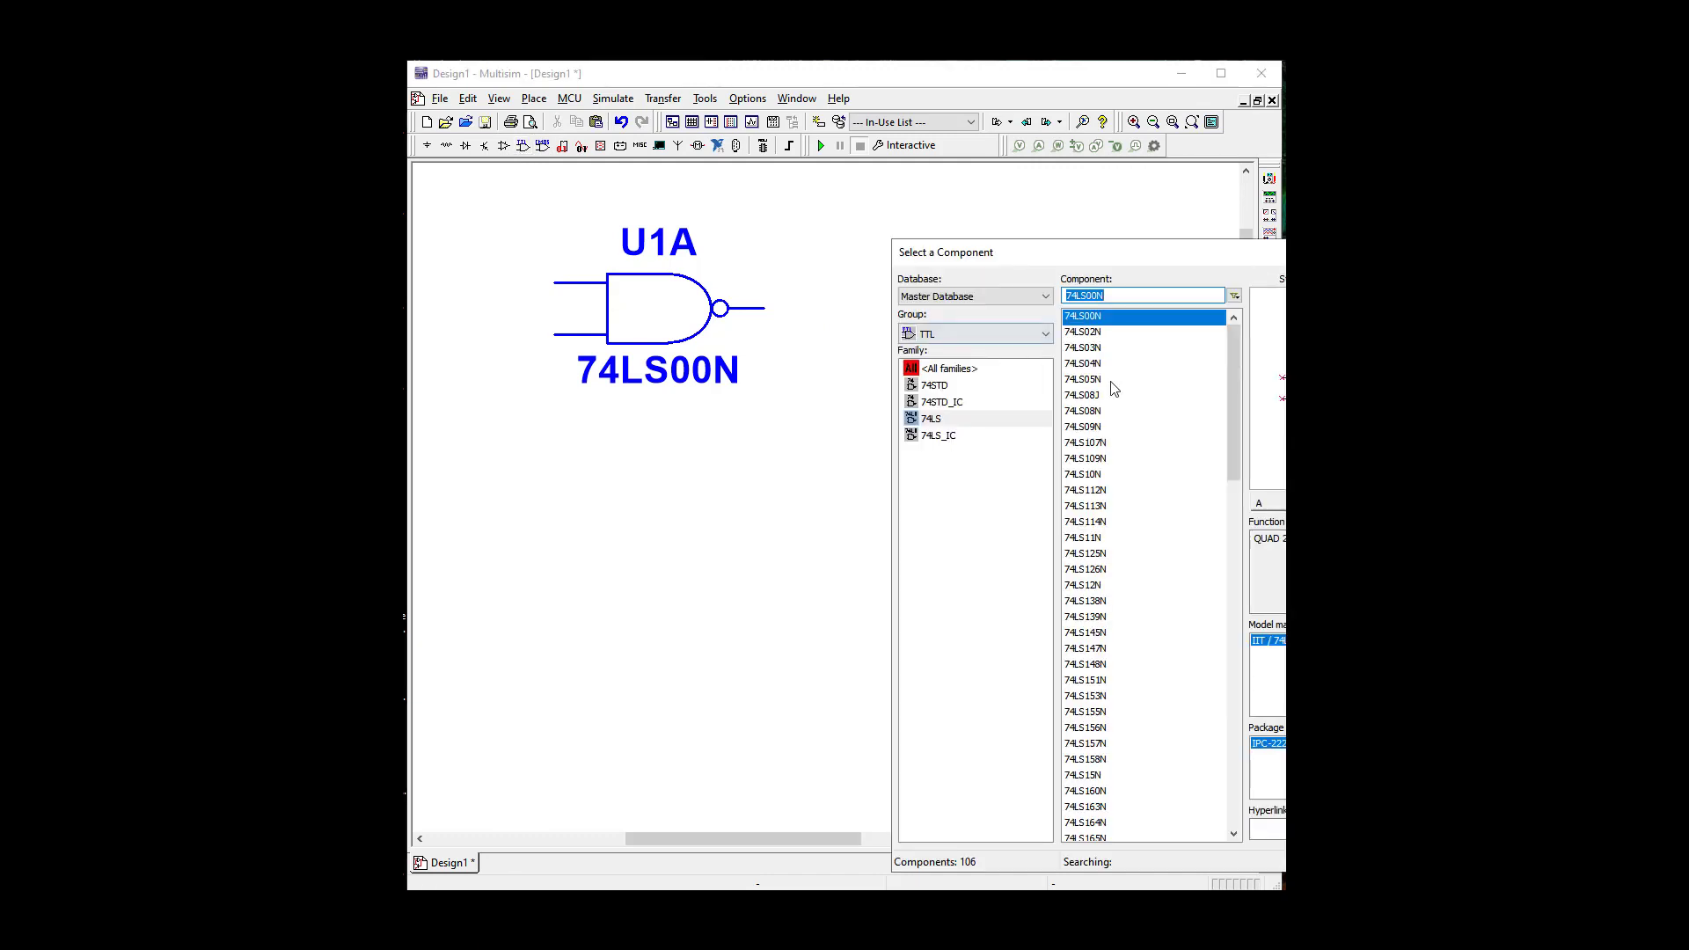
left_click(1100, 333)
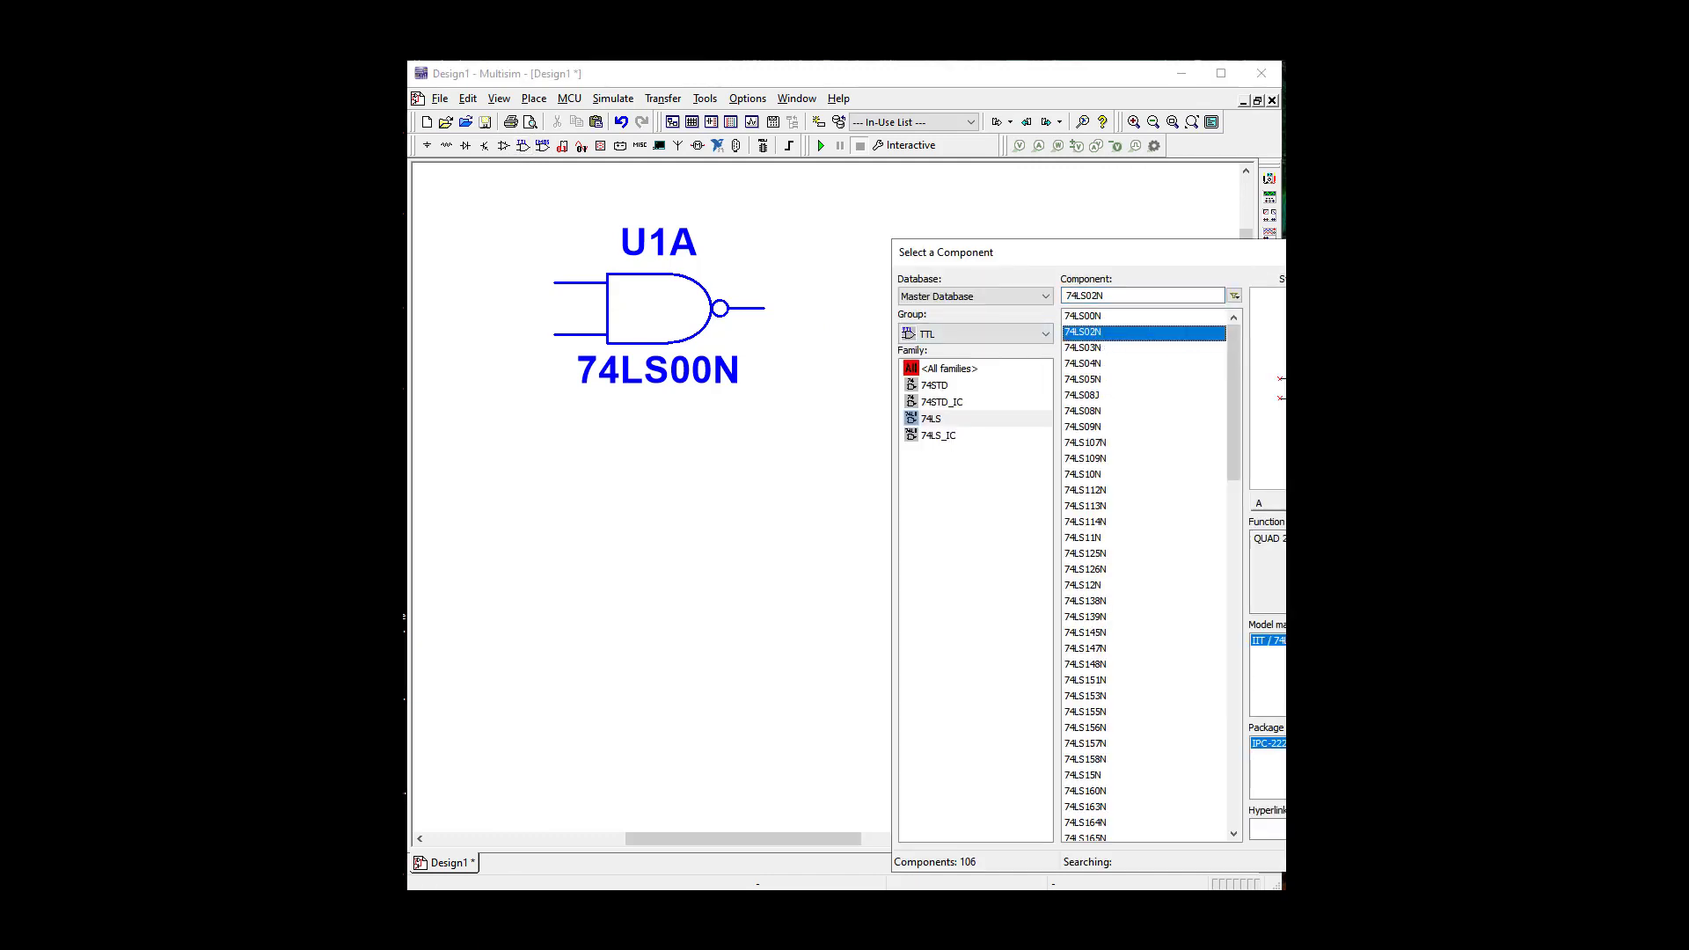
key("Return")
left_click(1052, 427)
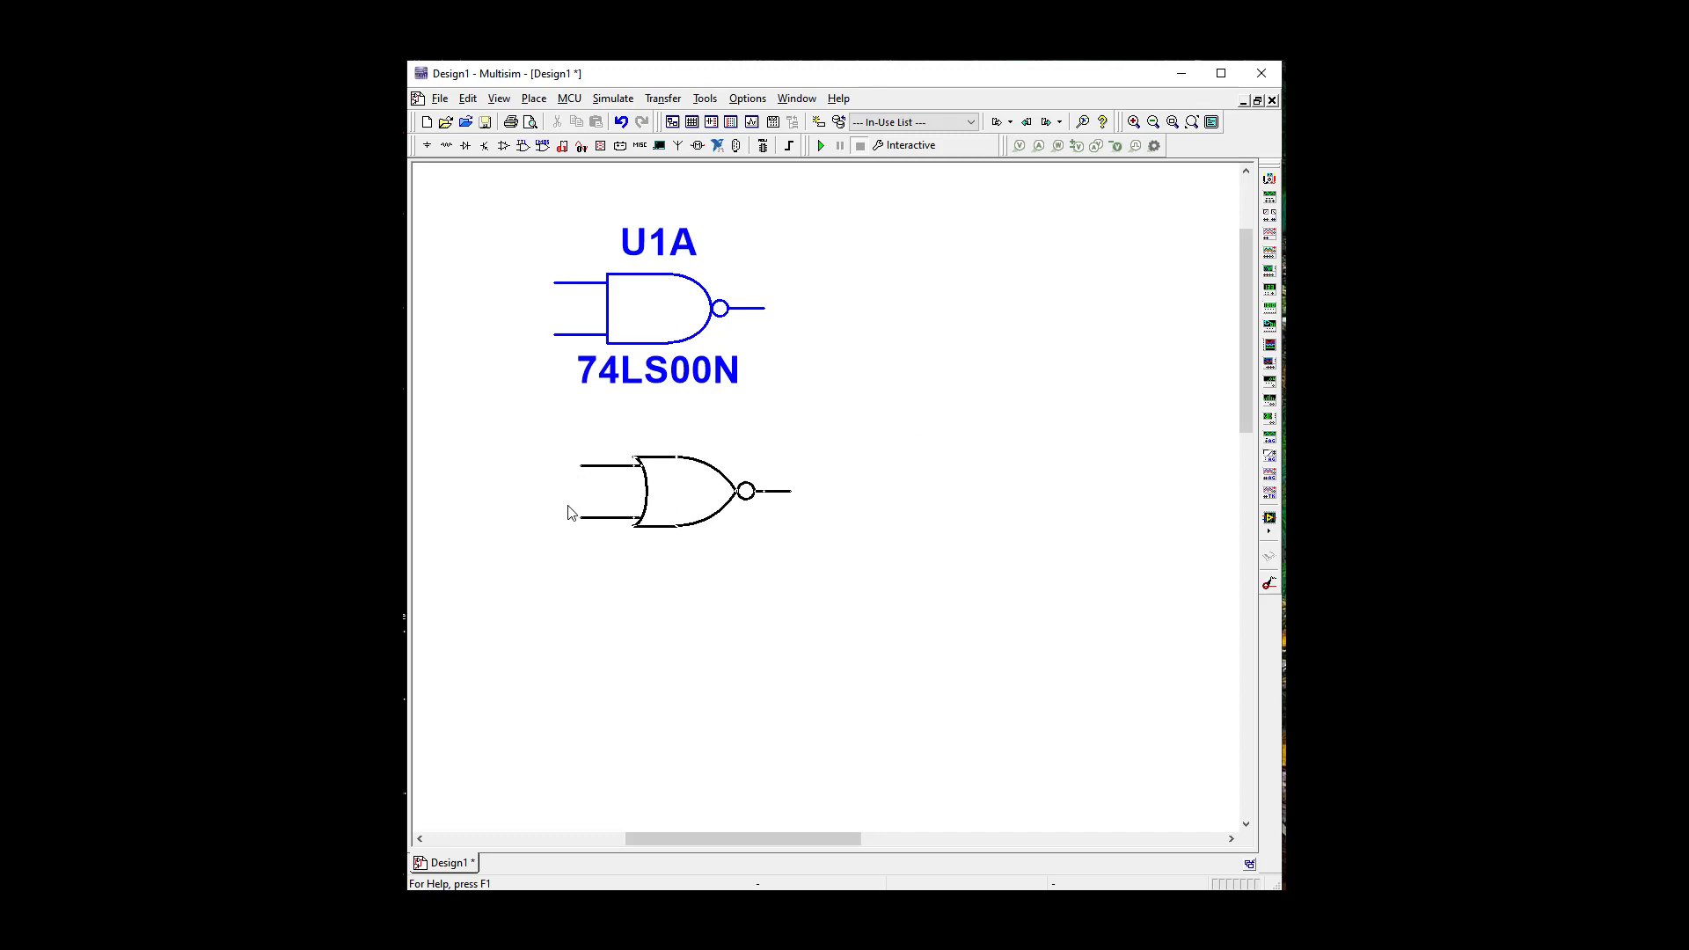
left_click(569, 510)
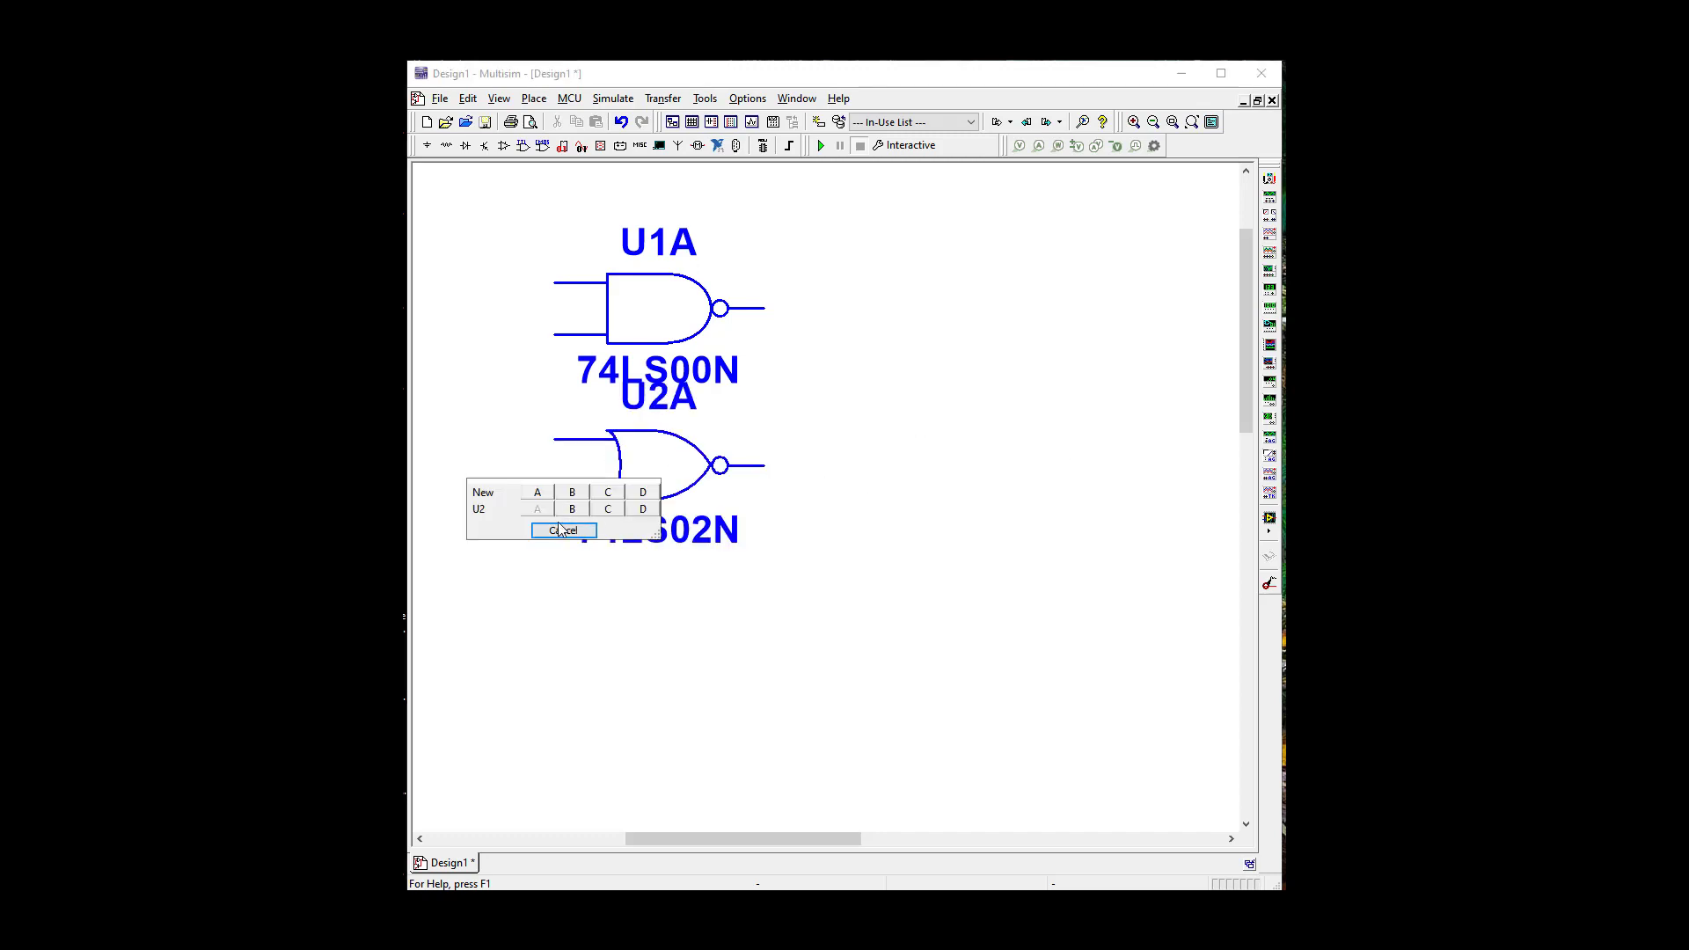
left_click(563, 531)
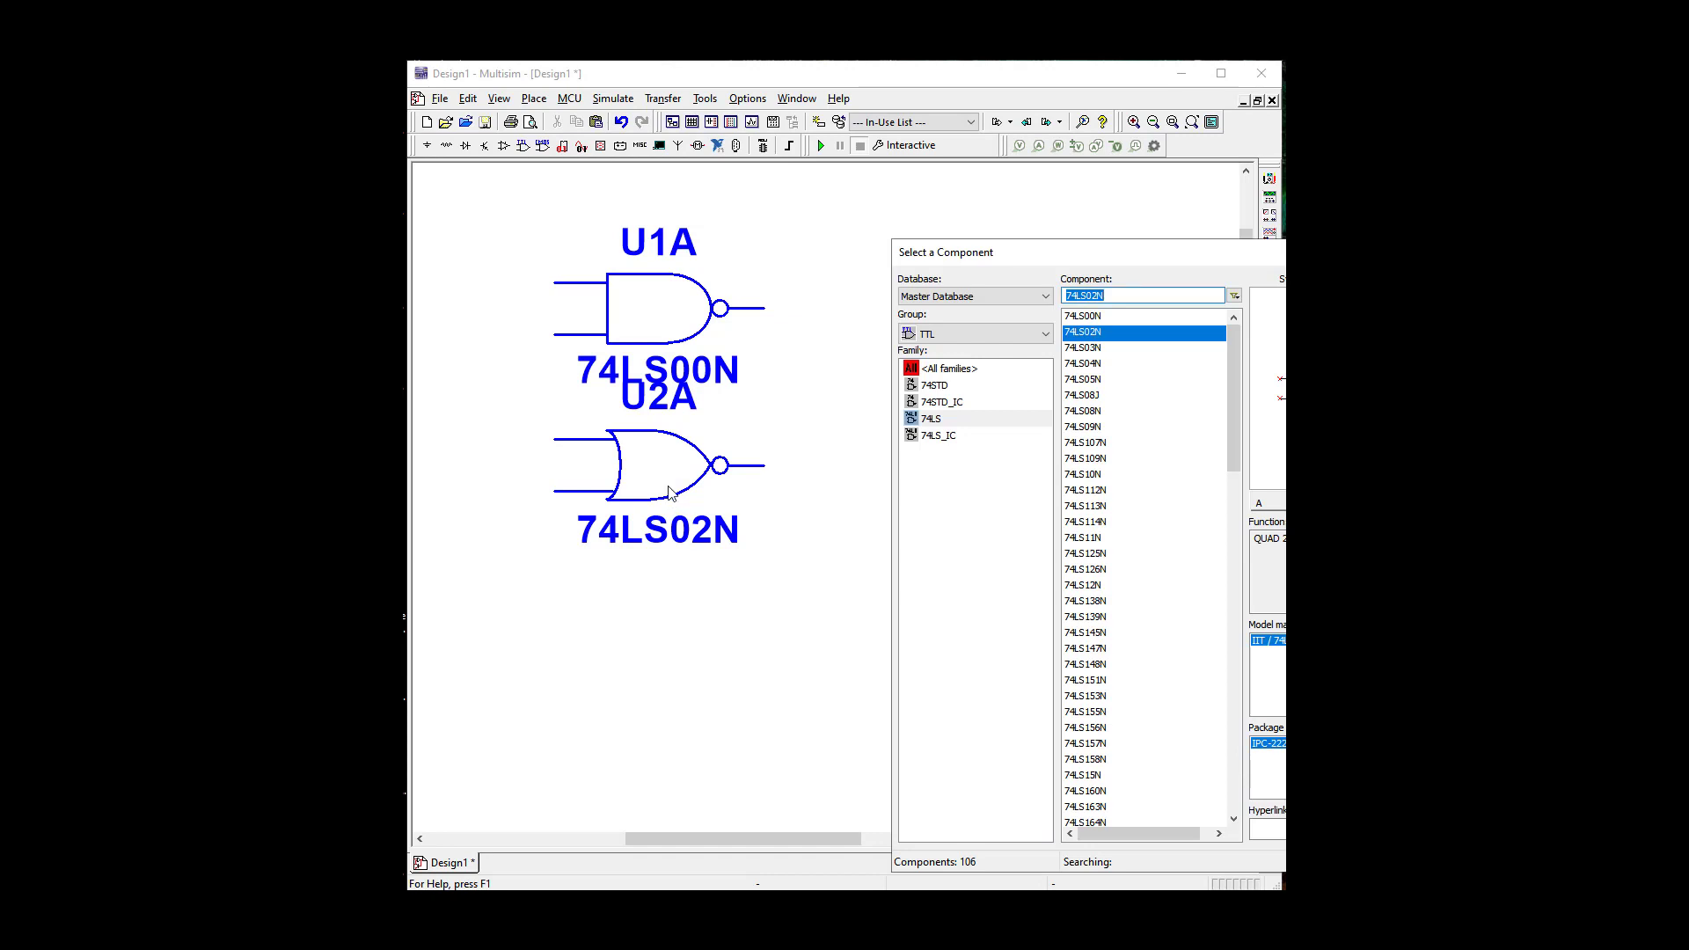
Choose the 74LS08J AND gate from the 74LS family for placement
left_click_drag(1235, 384, 1232, 447)
left_click(1149, 351)
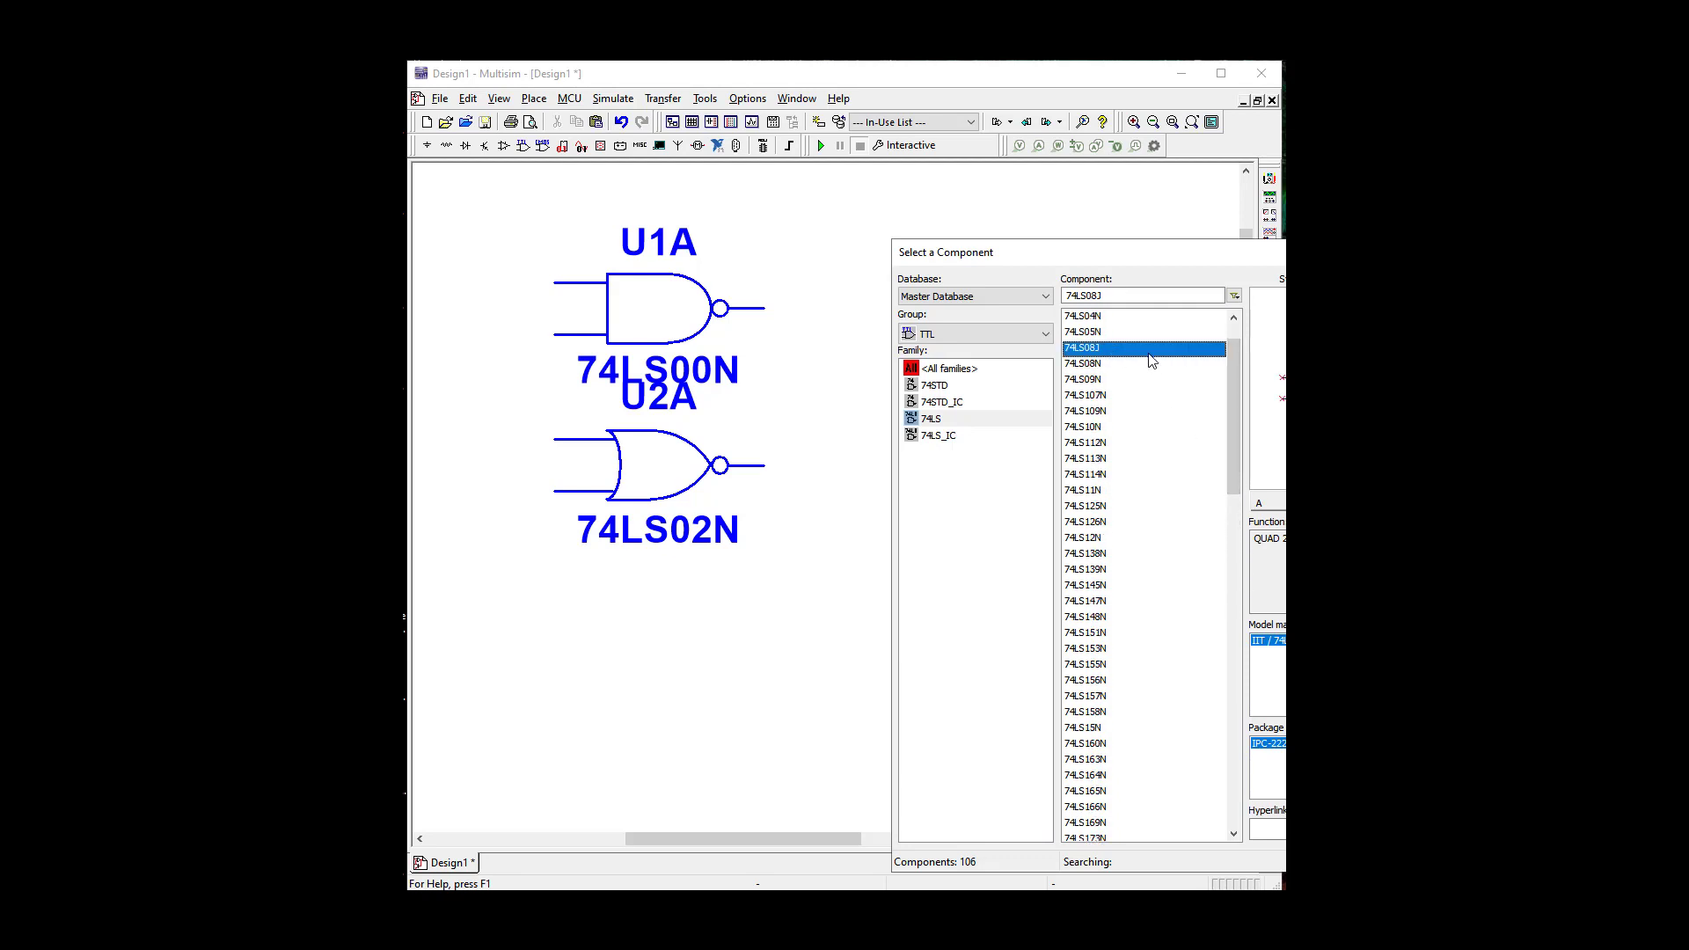
key("Return")
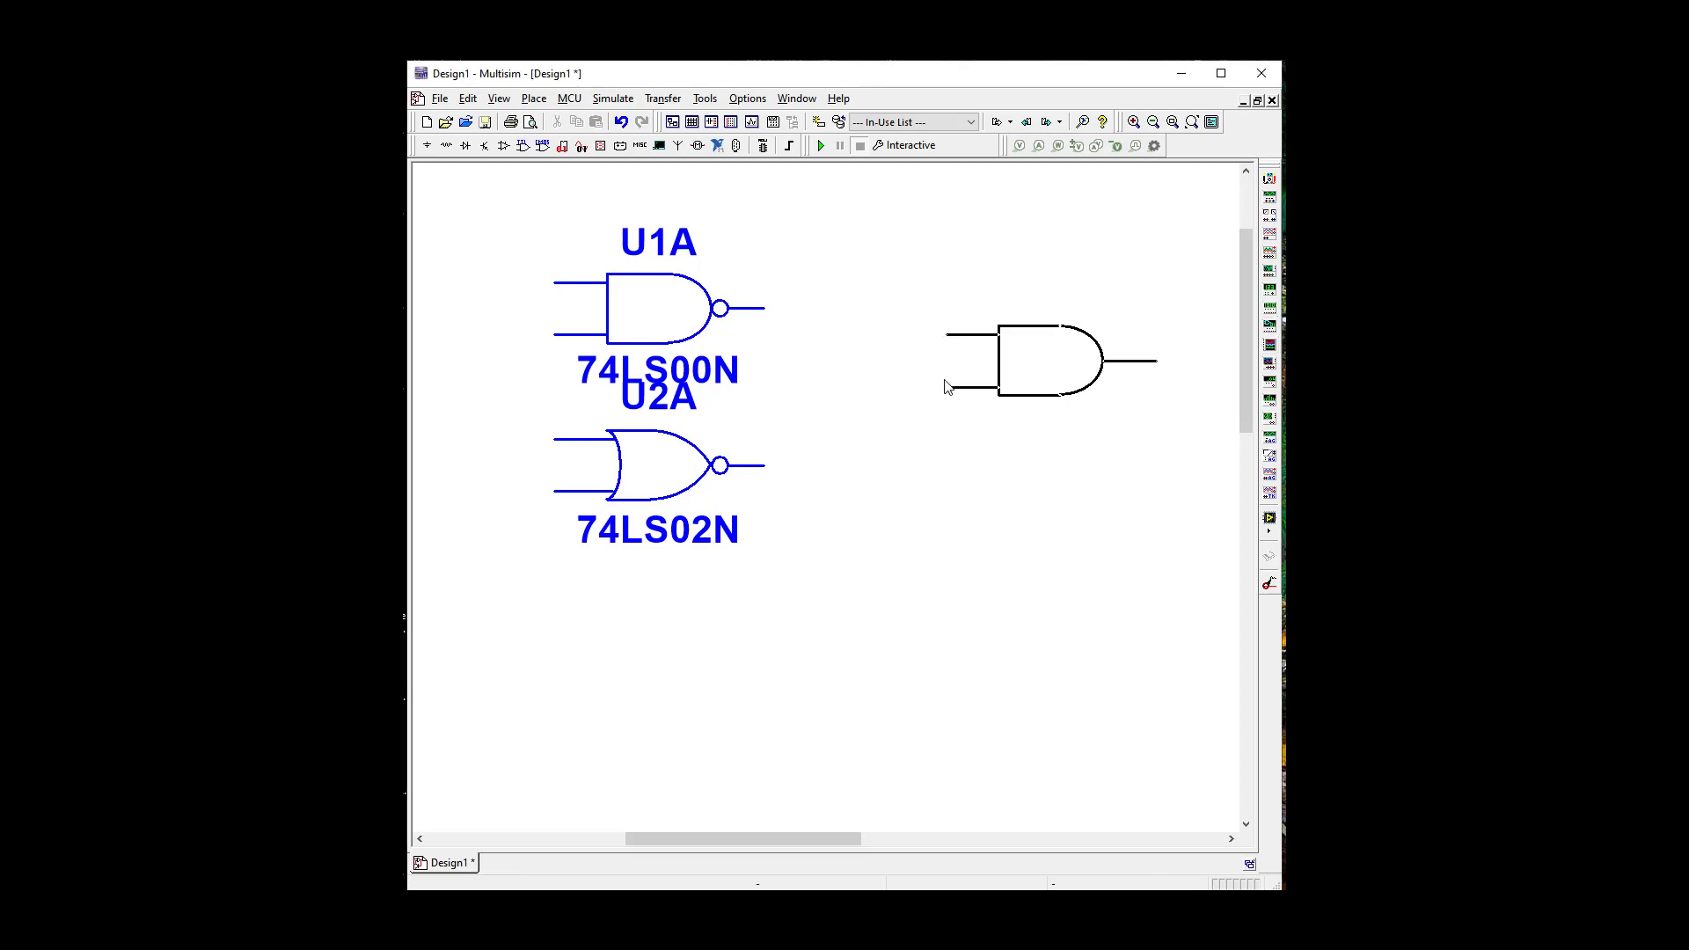
Place the AND gate as U3A and a 74LS04N inverter as U4A below the NOR gate
left_click(915, 381)
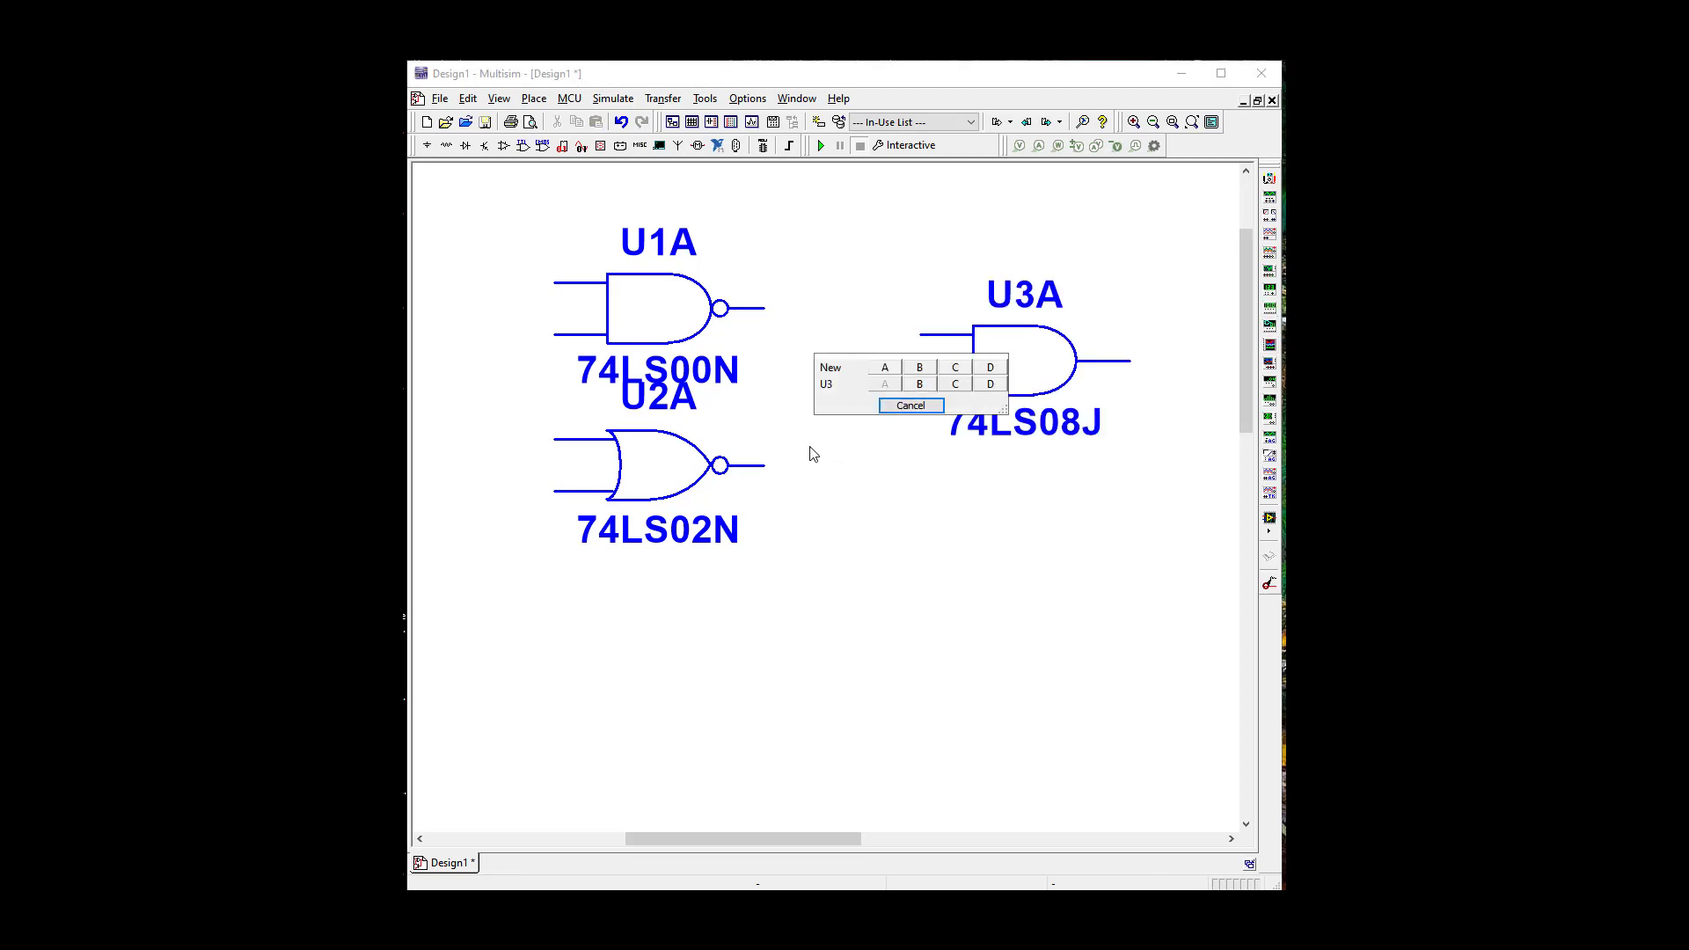
left_click(913, 406)
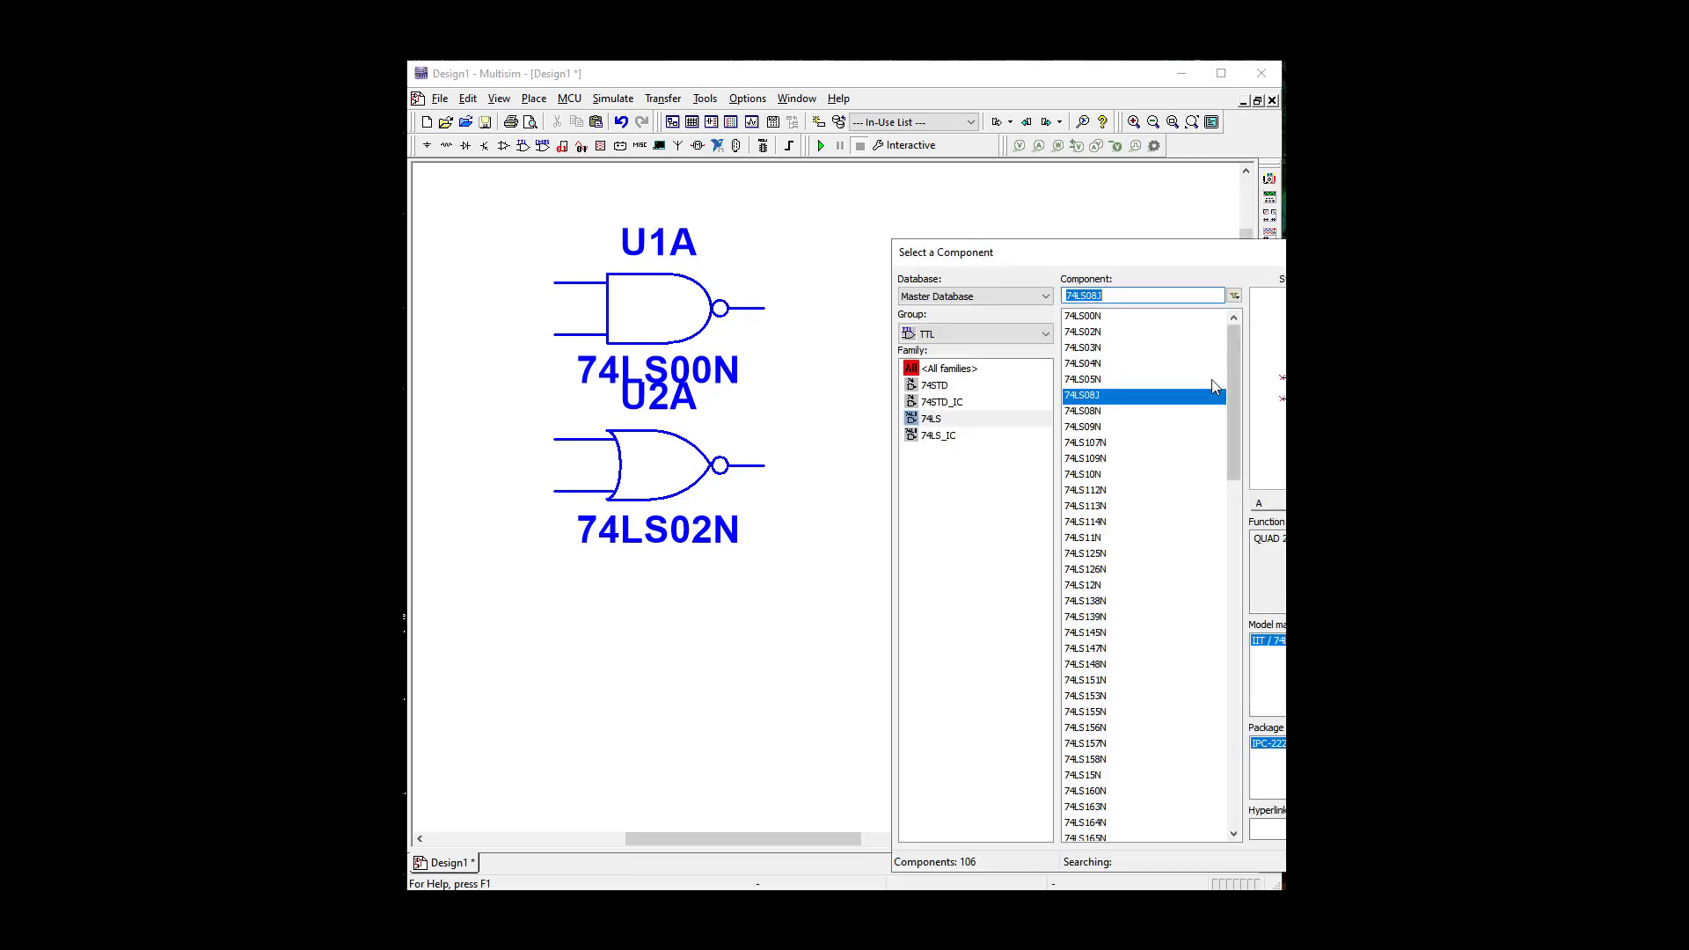
type("74LS04N")
key("Return")
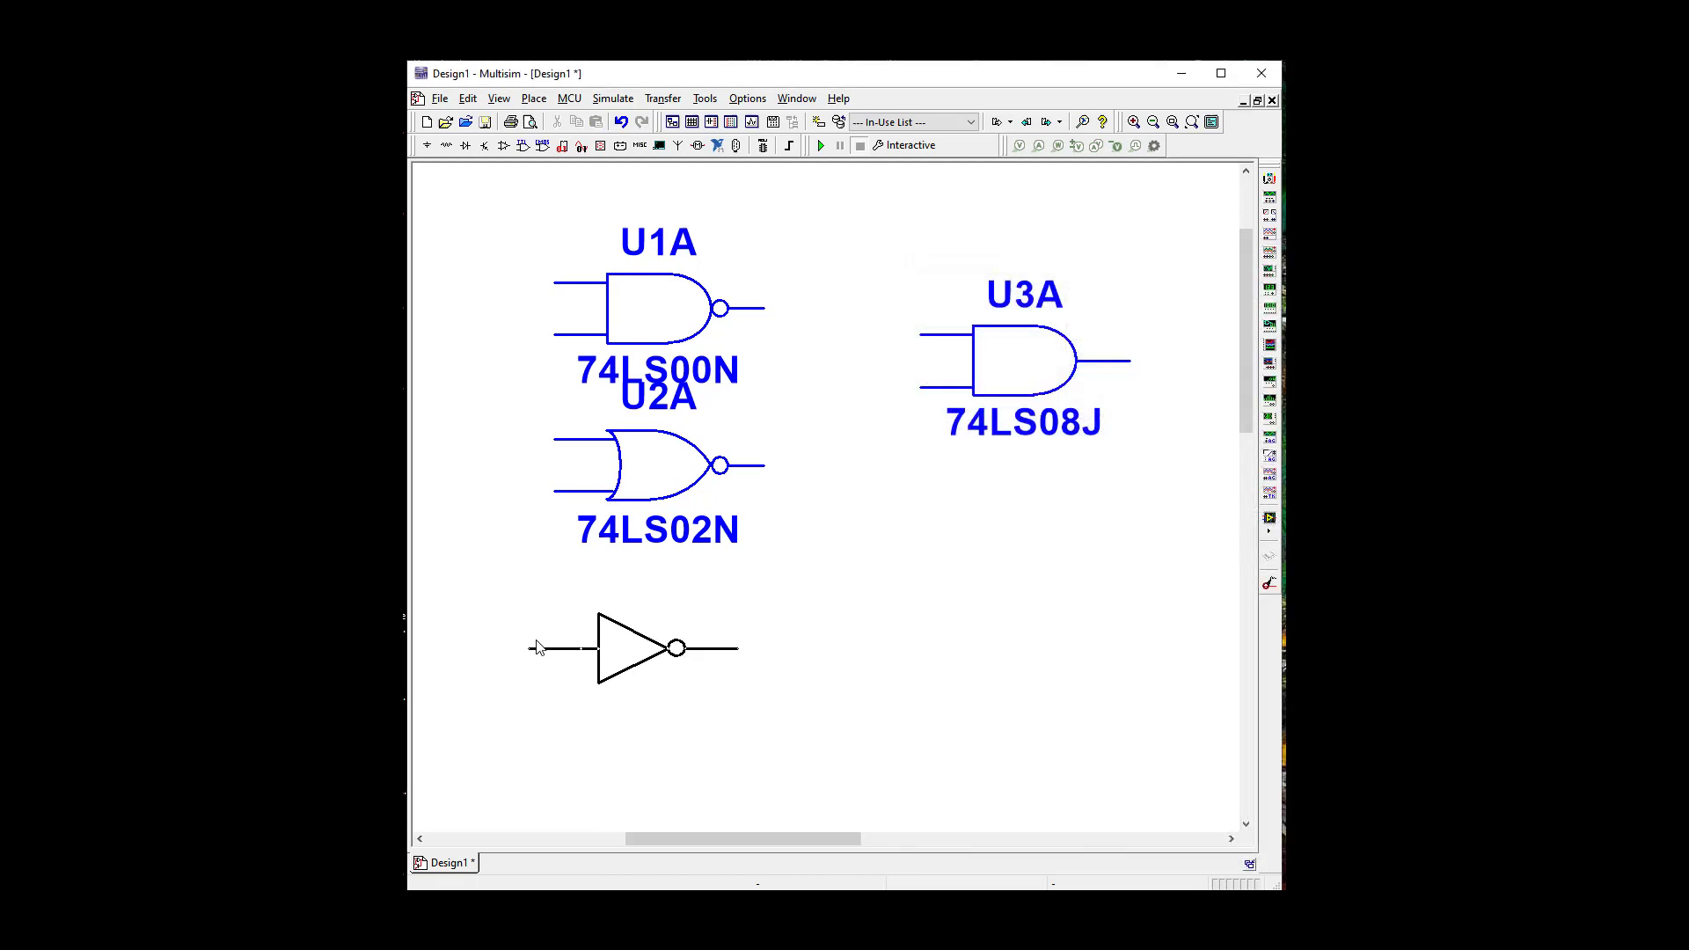
left_click(553, 671)
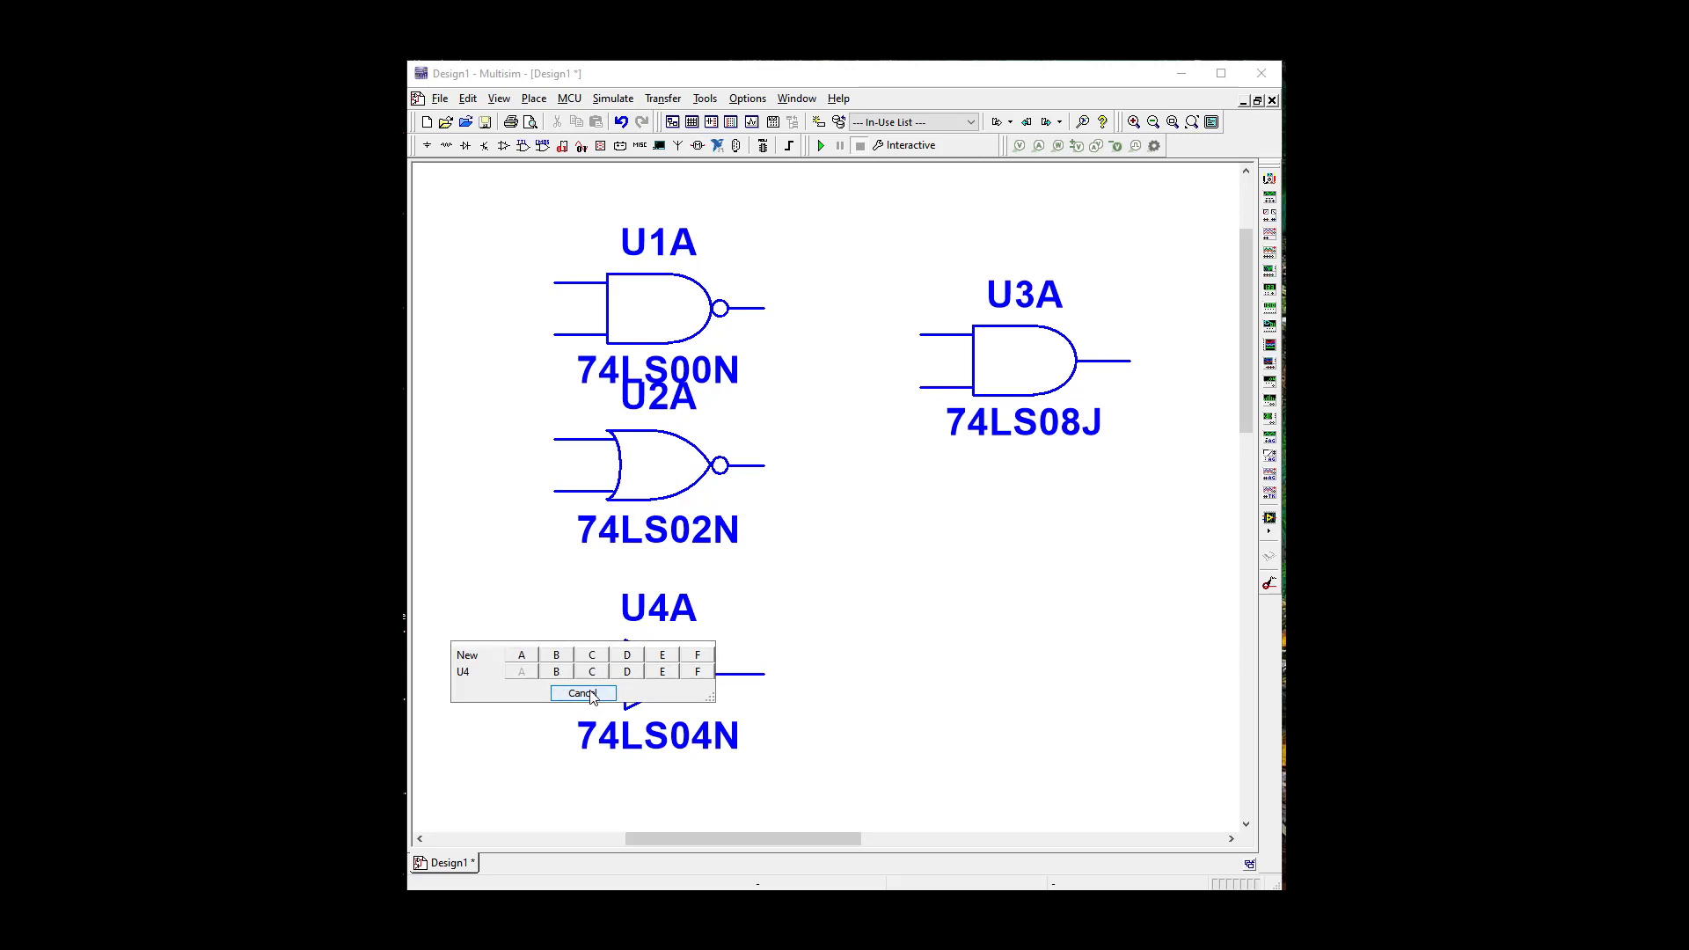
left_click(583, 693)
Move U2A lower and reselect the 74LS08J AND gate
left_click_drag(654, 470, 668, 498)
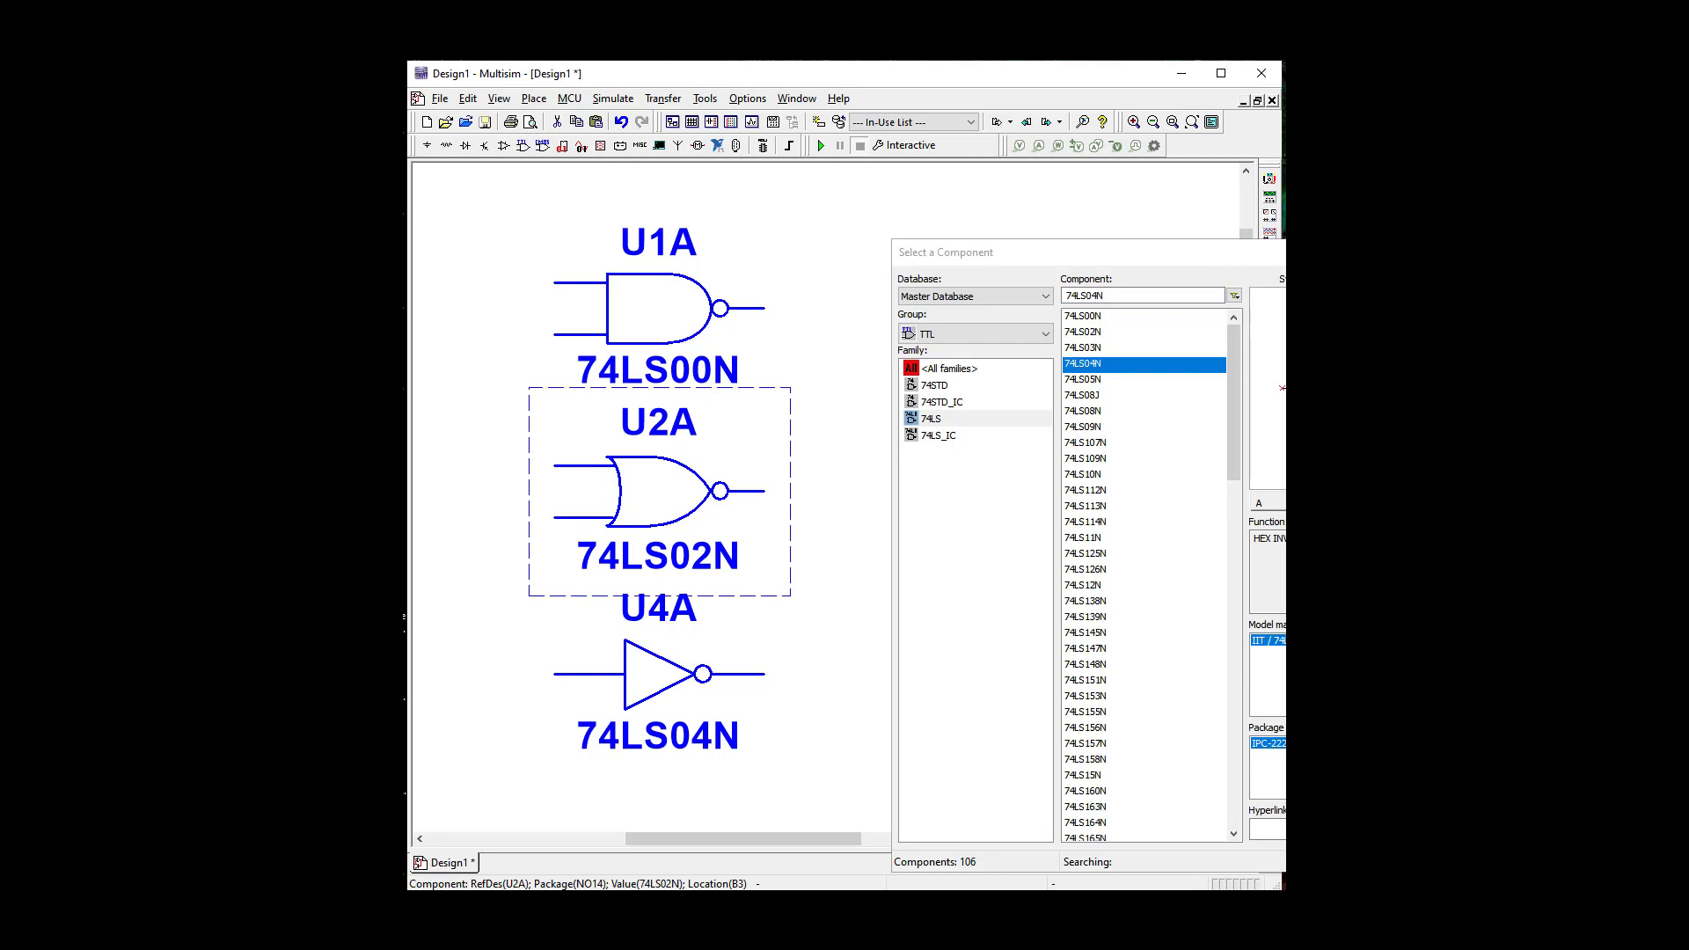
double_click(1081, 396)
left_click(1025, 361)
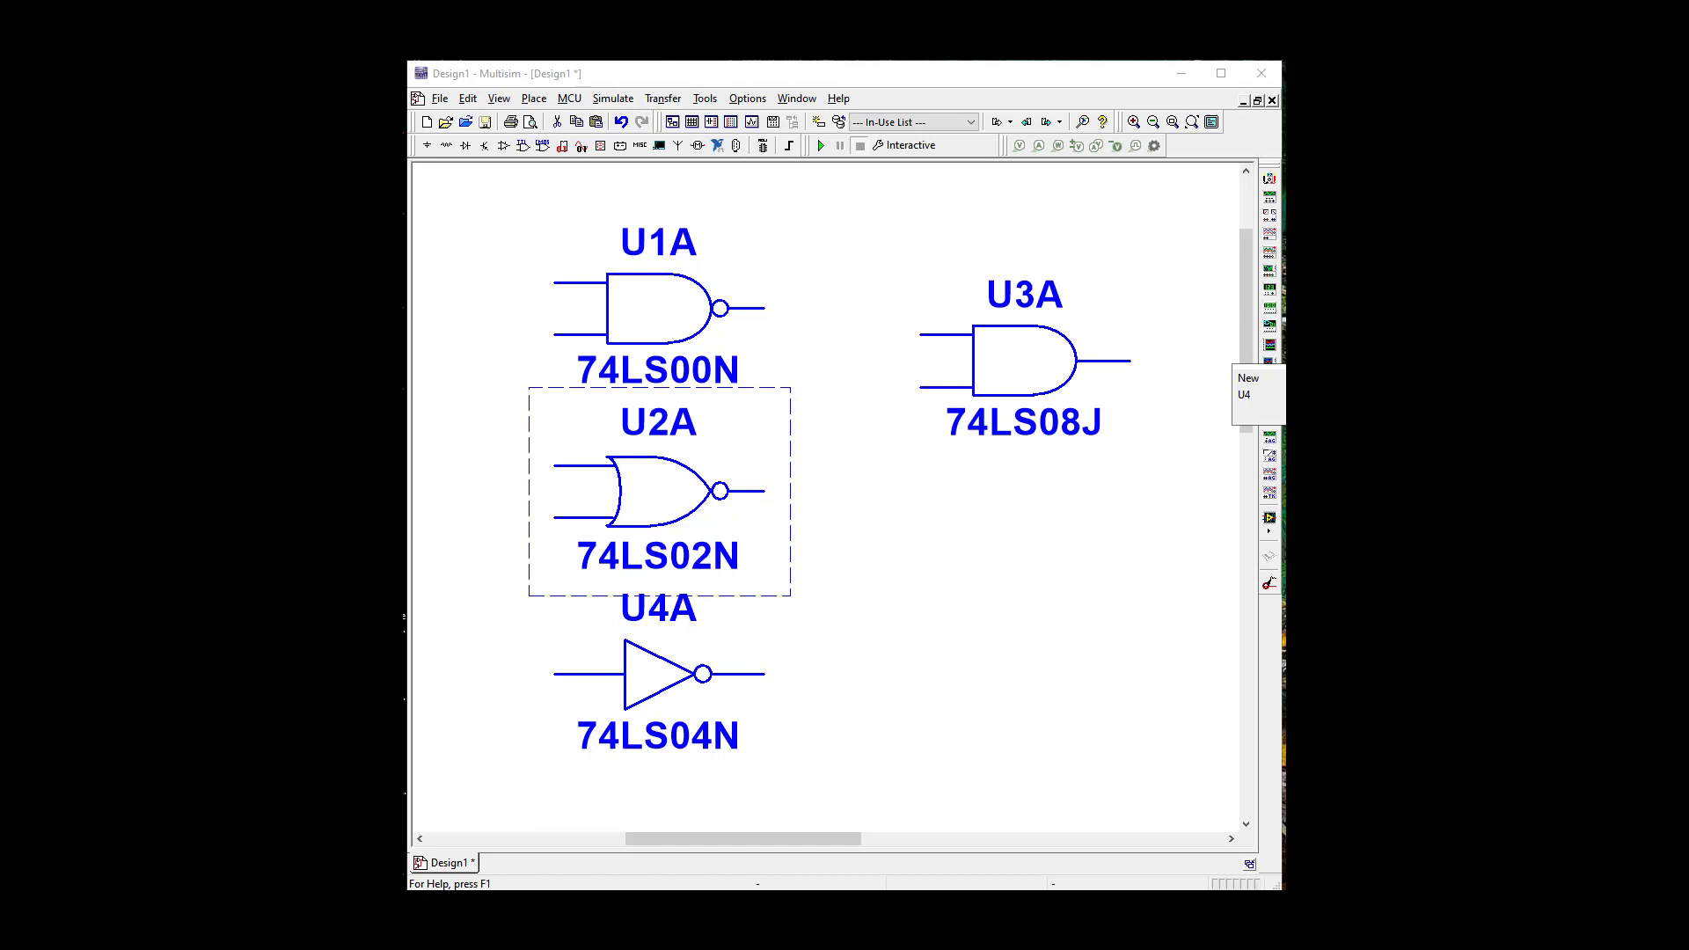
Choose the 74LS32N quad OR gate and place it as U5 right of U3A
key("Escape")
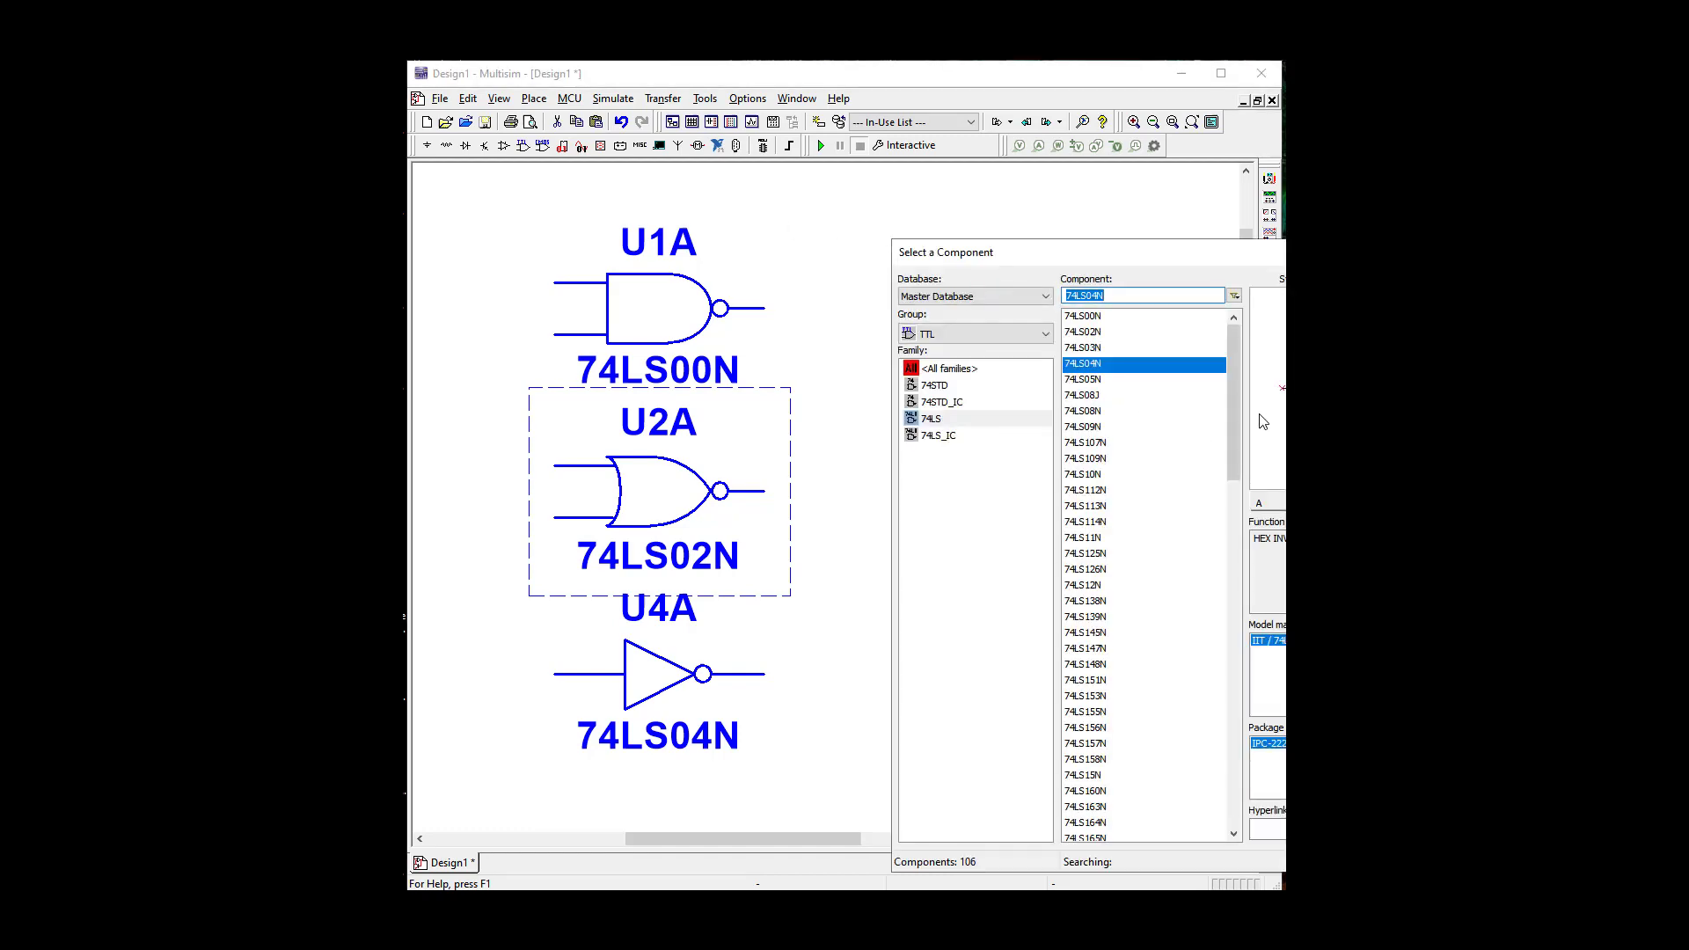
left_click_drag(1237, 419, 1239, 620)
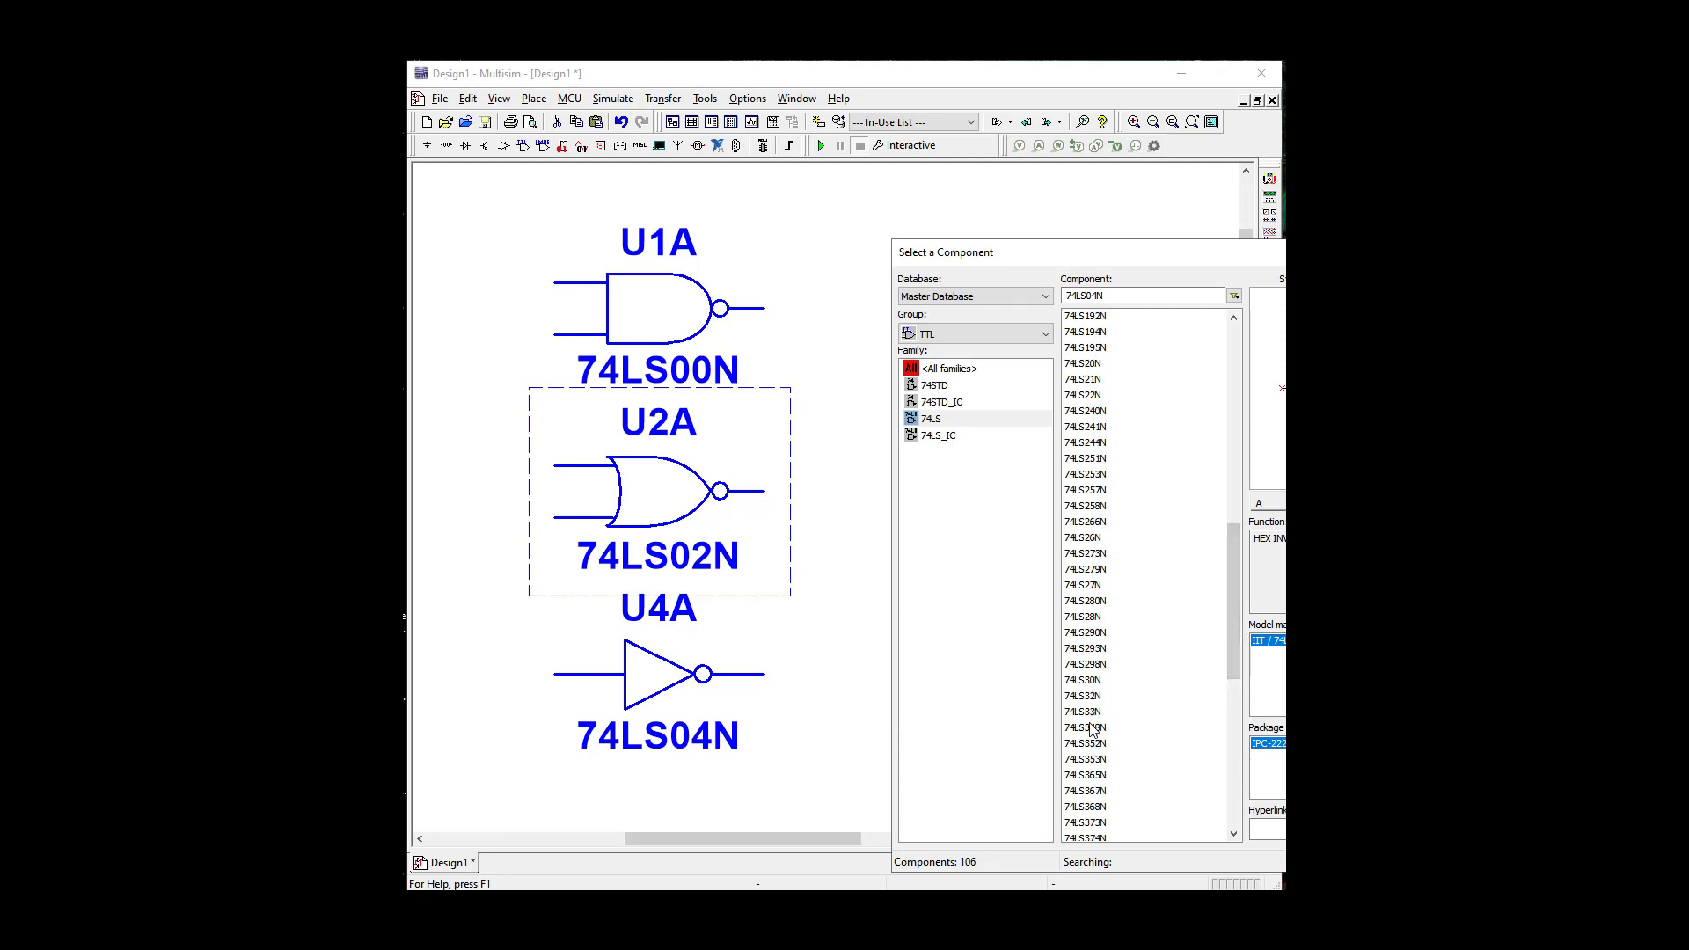
left_click(1094, 685)
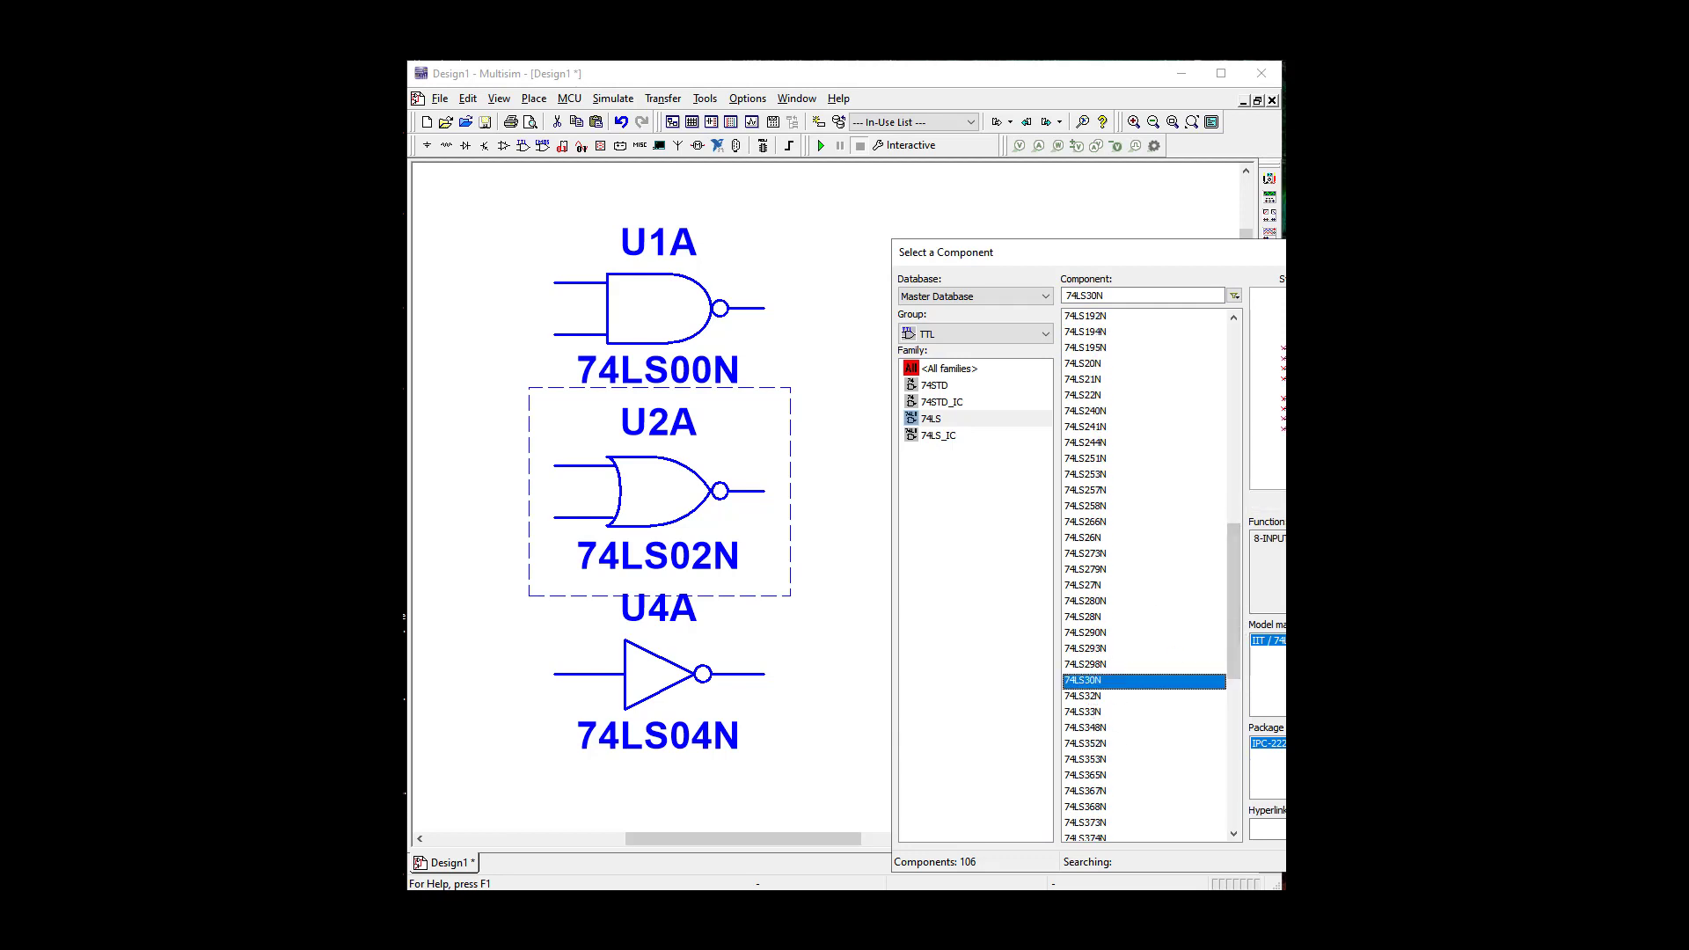
left_click(1091, 696)
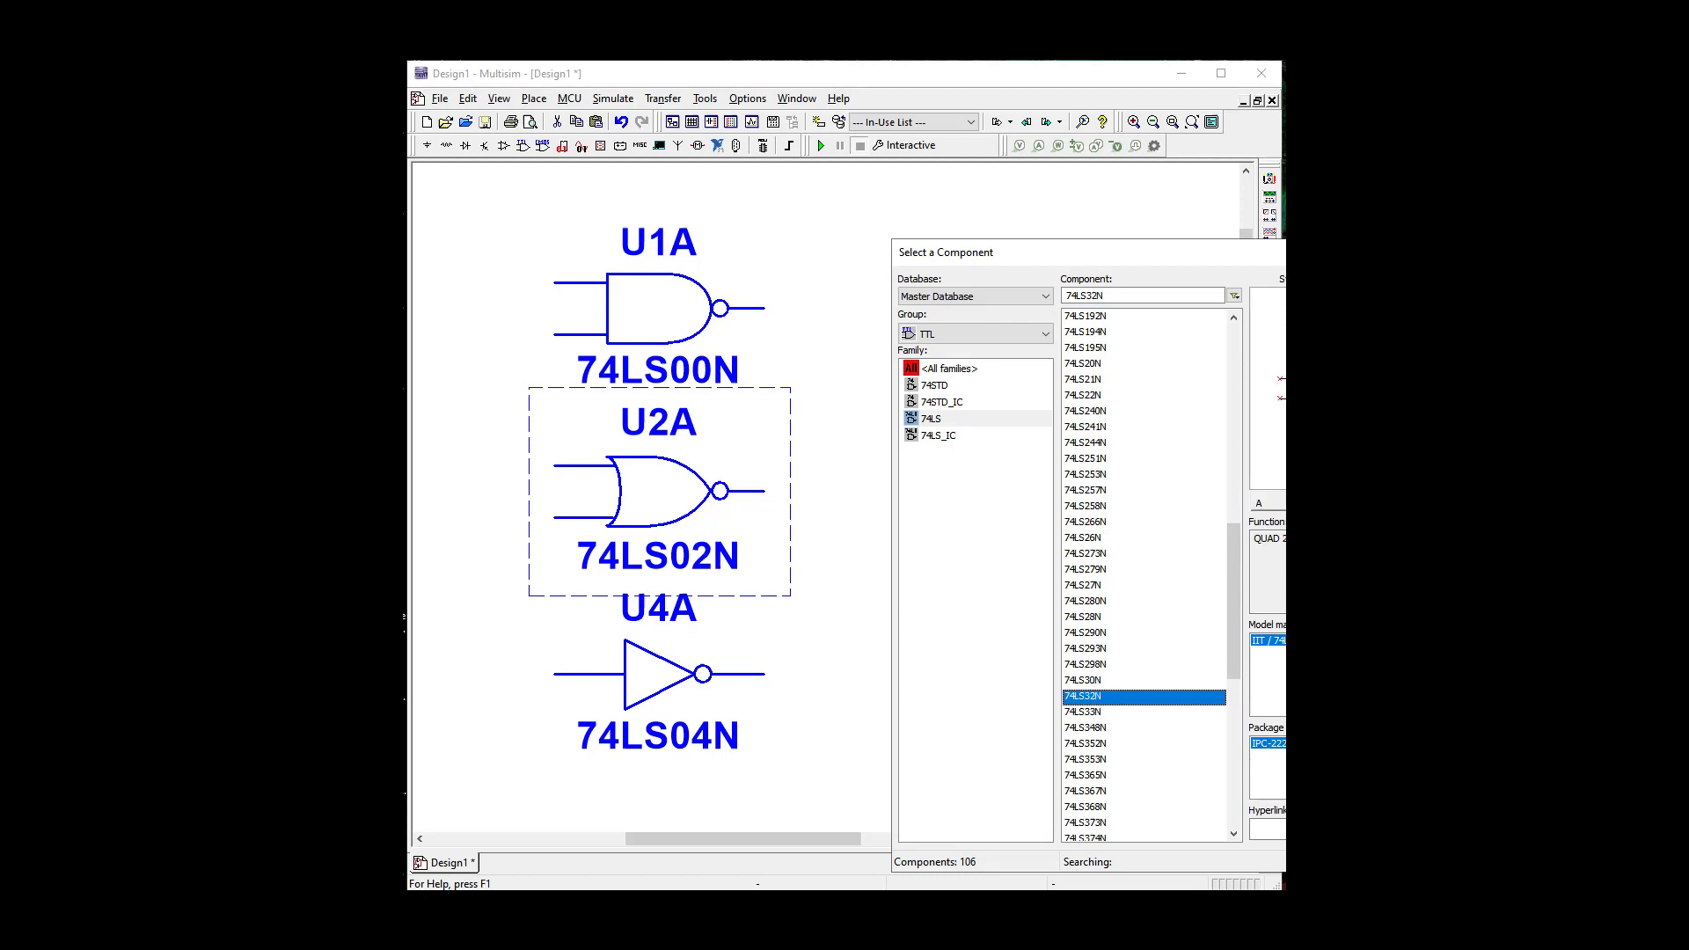
key("Escape")
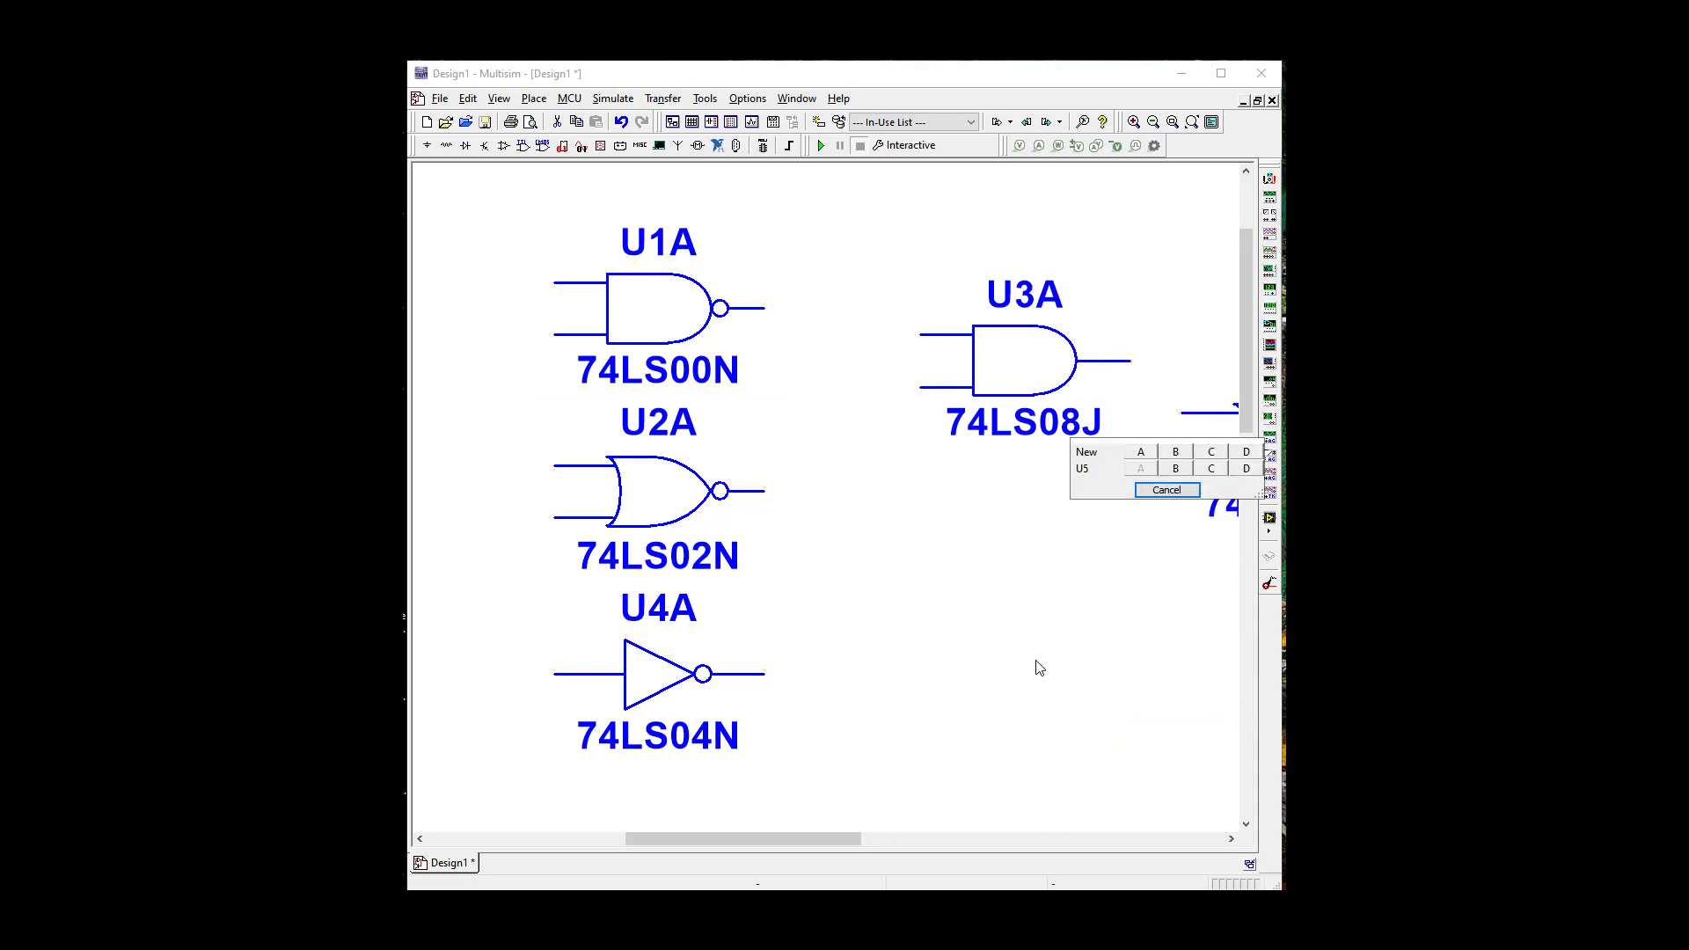
left_click(1167, 490)
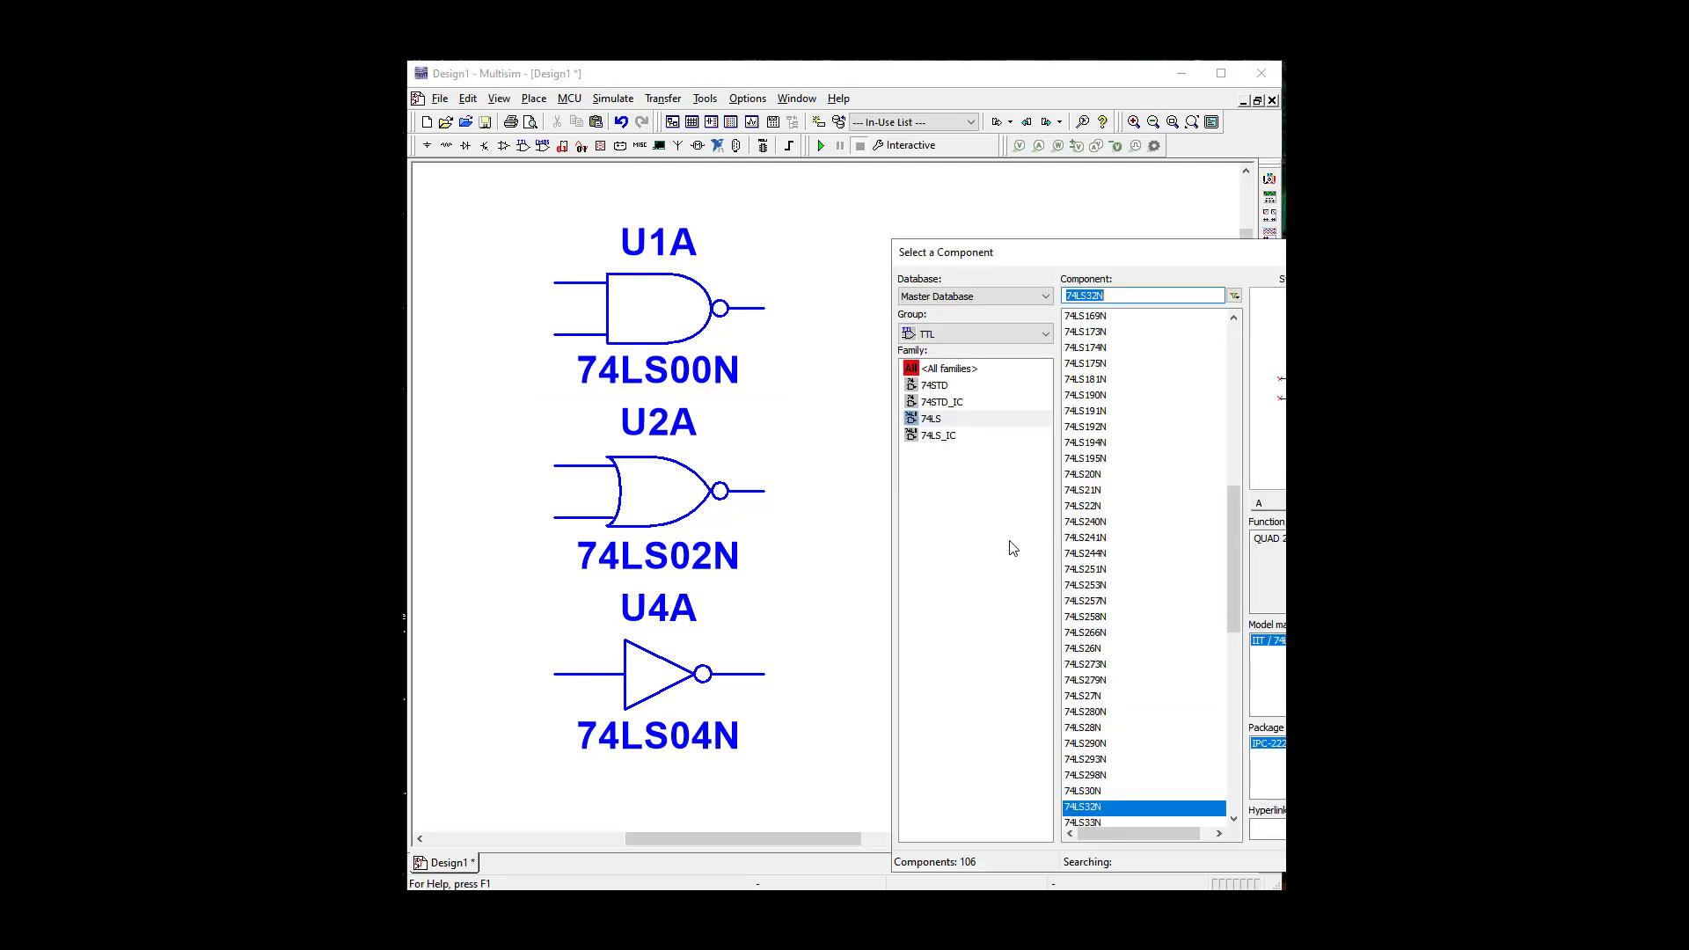
key("Escape")
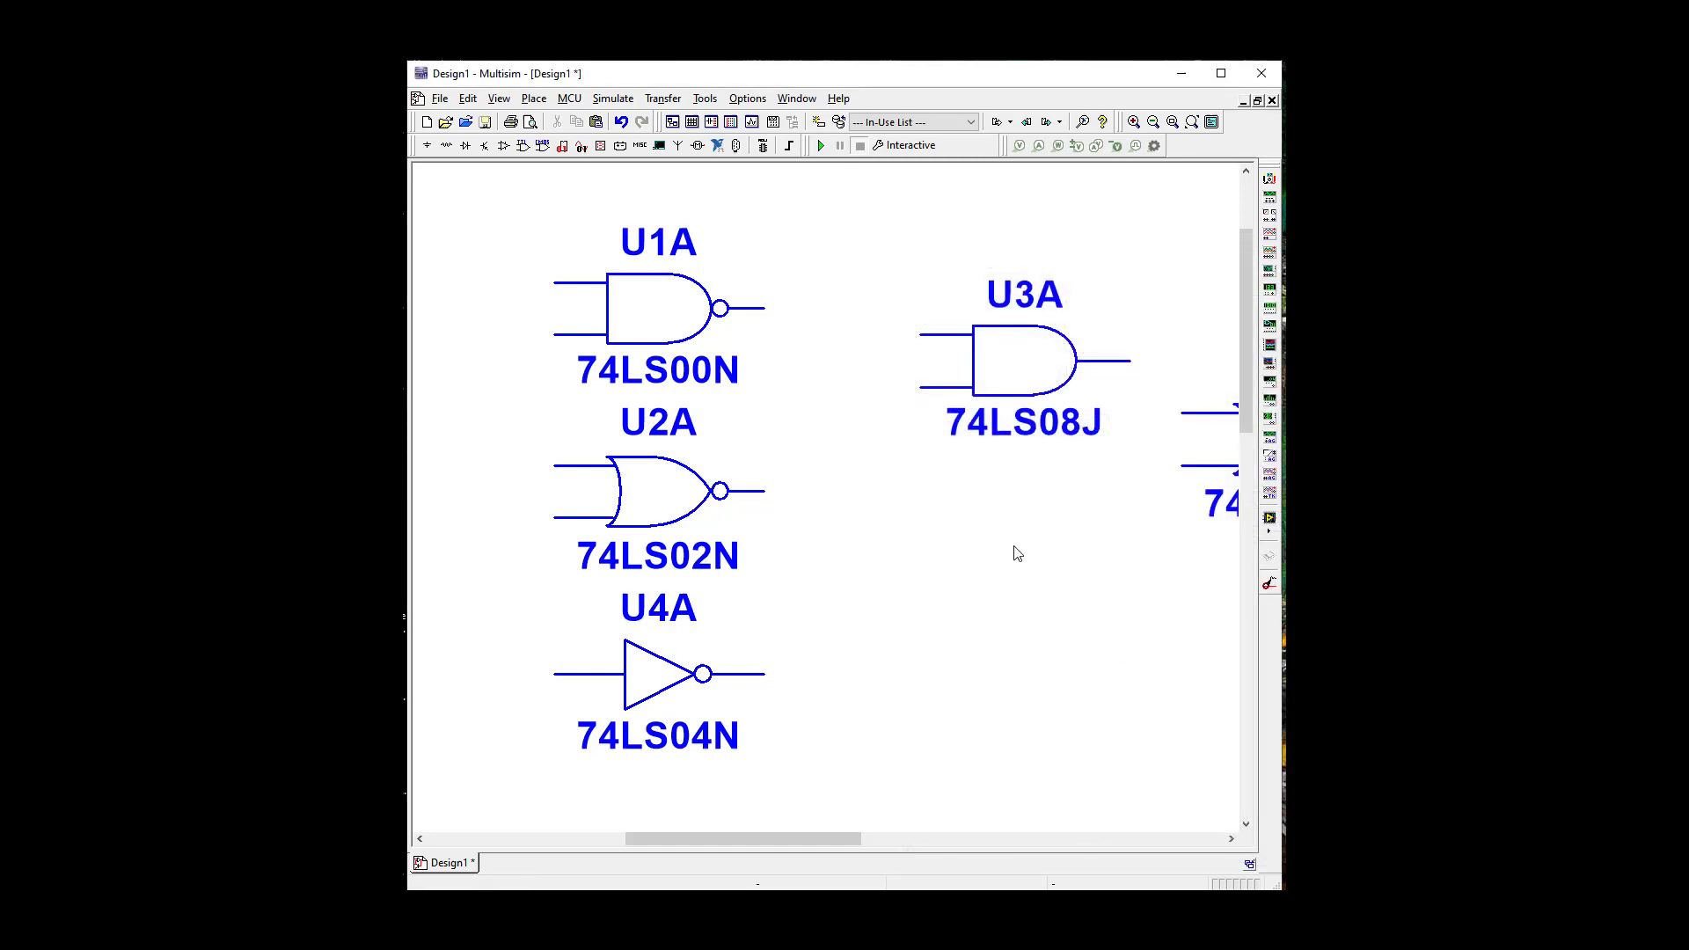
Zoom out and place a PROBE_DIG_BLUE probe, X1, right of the OR gate U5A
scroll(1018, 555, "down", 1)
scroll(1018, 554, "down", 3)
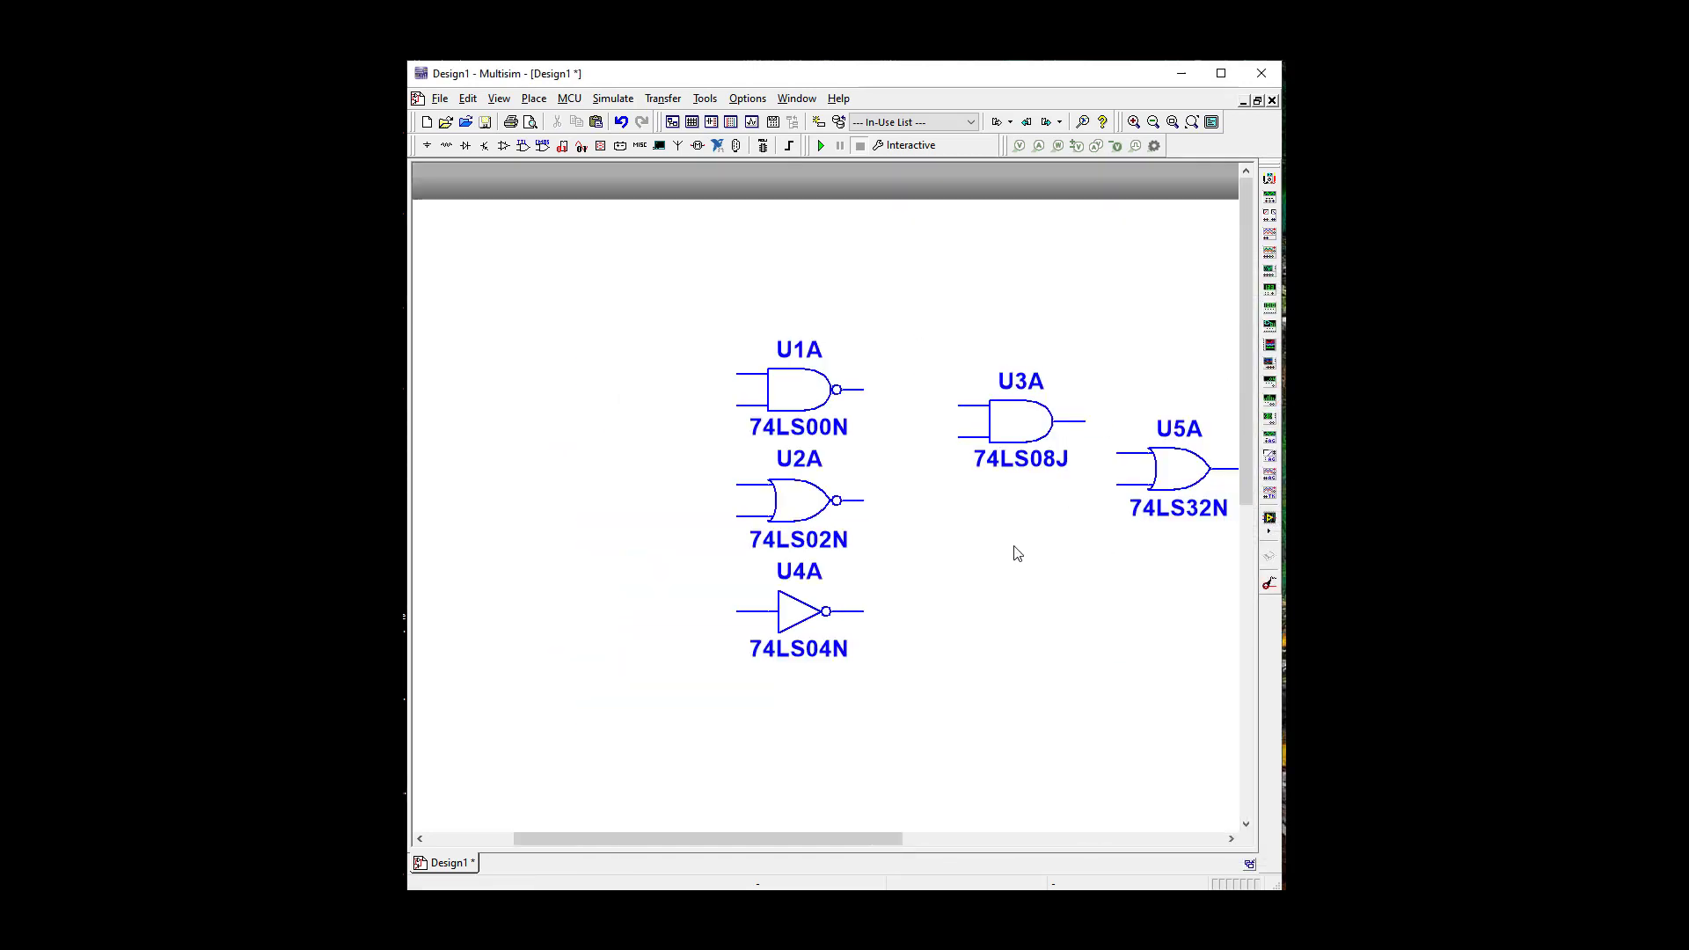
left_click_drag(885, 837, 974, 840)
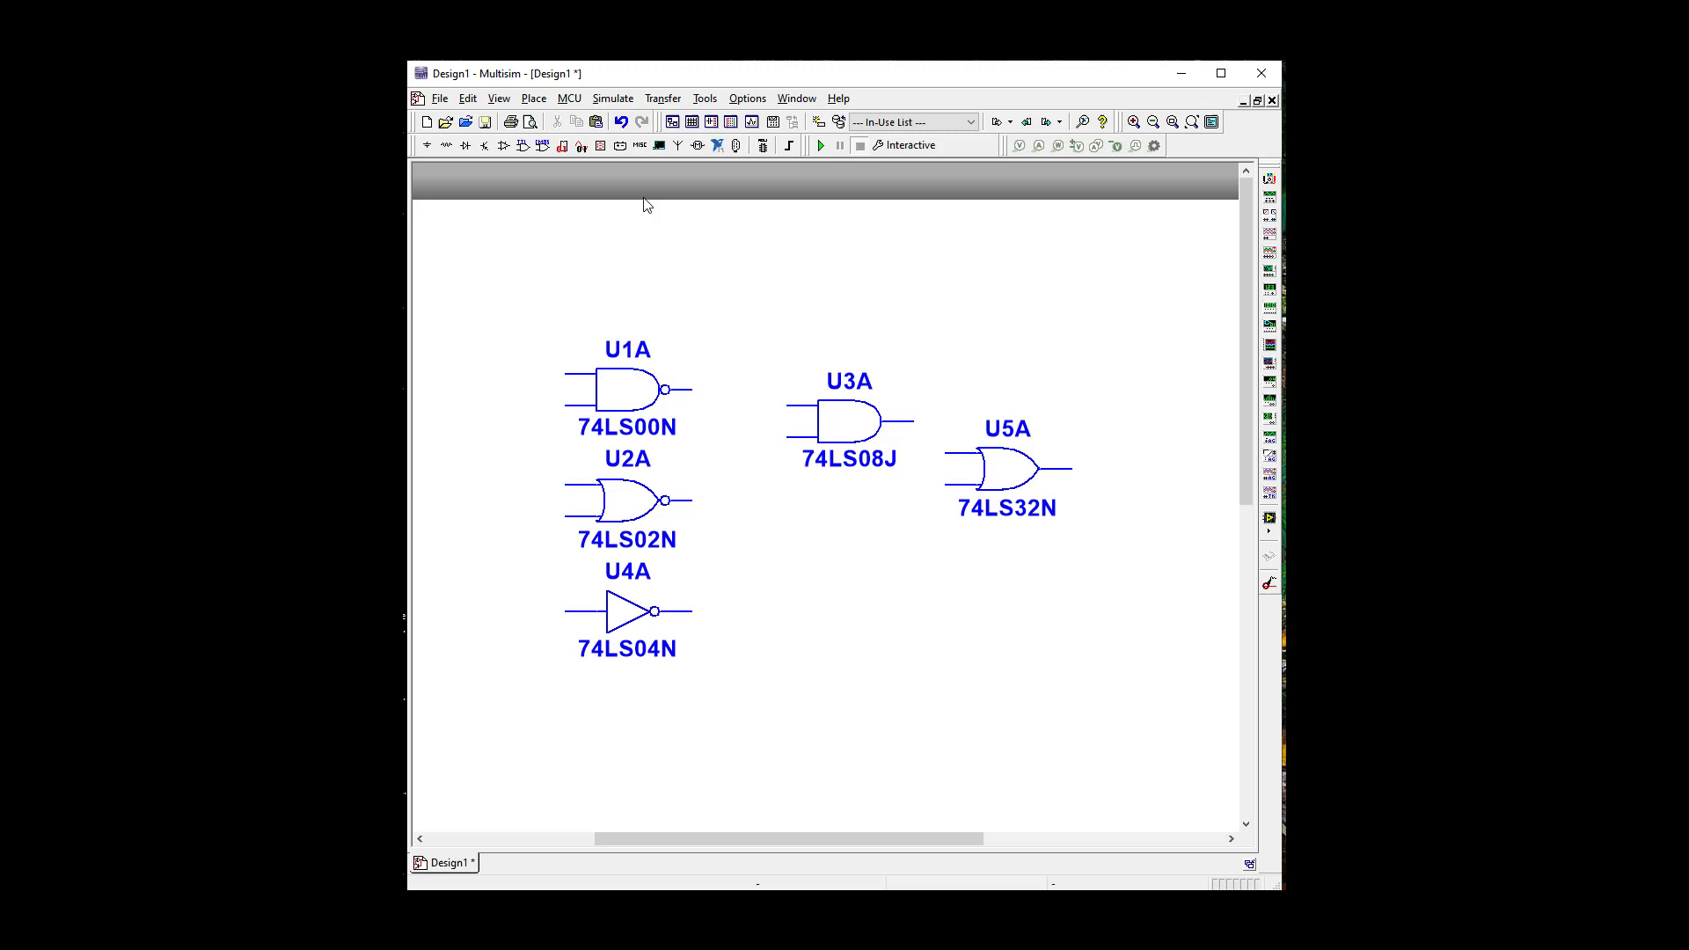
left_click(601, 148)
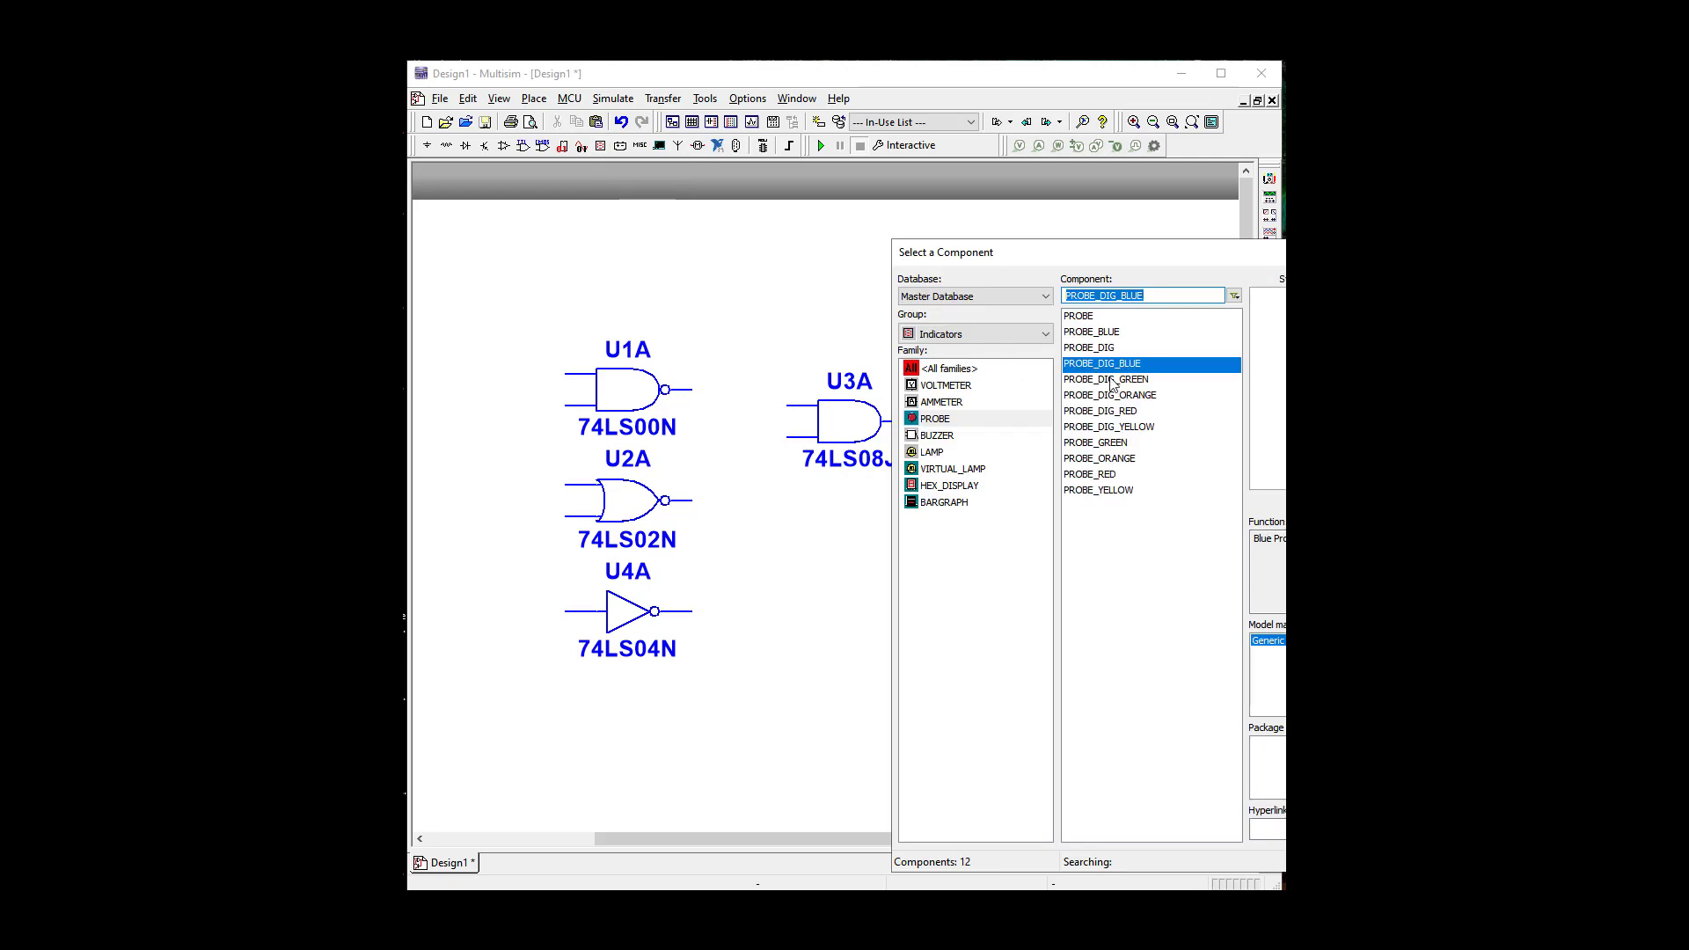
left_click(1129, 367)
double_click(1129, 368)
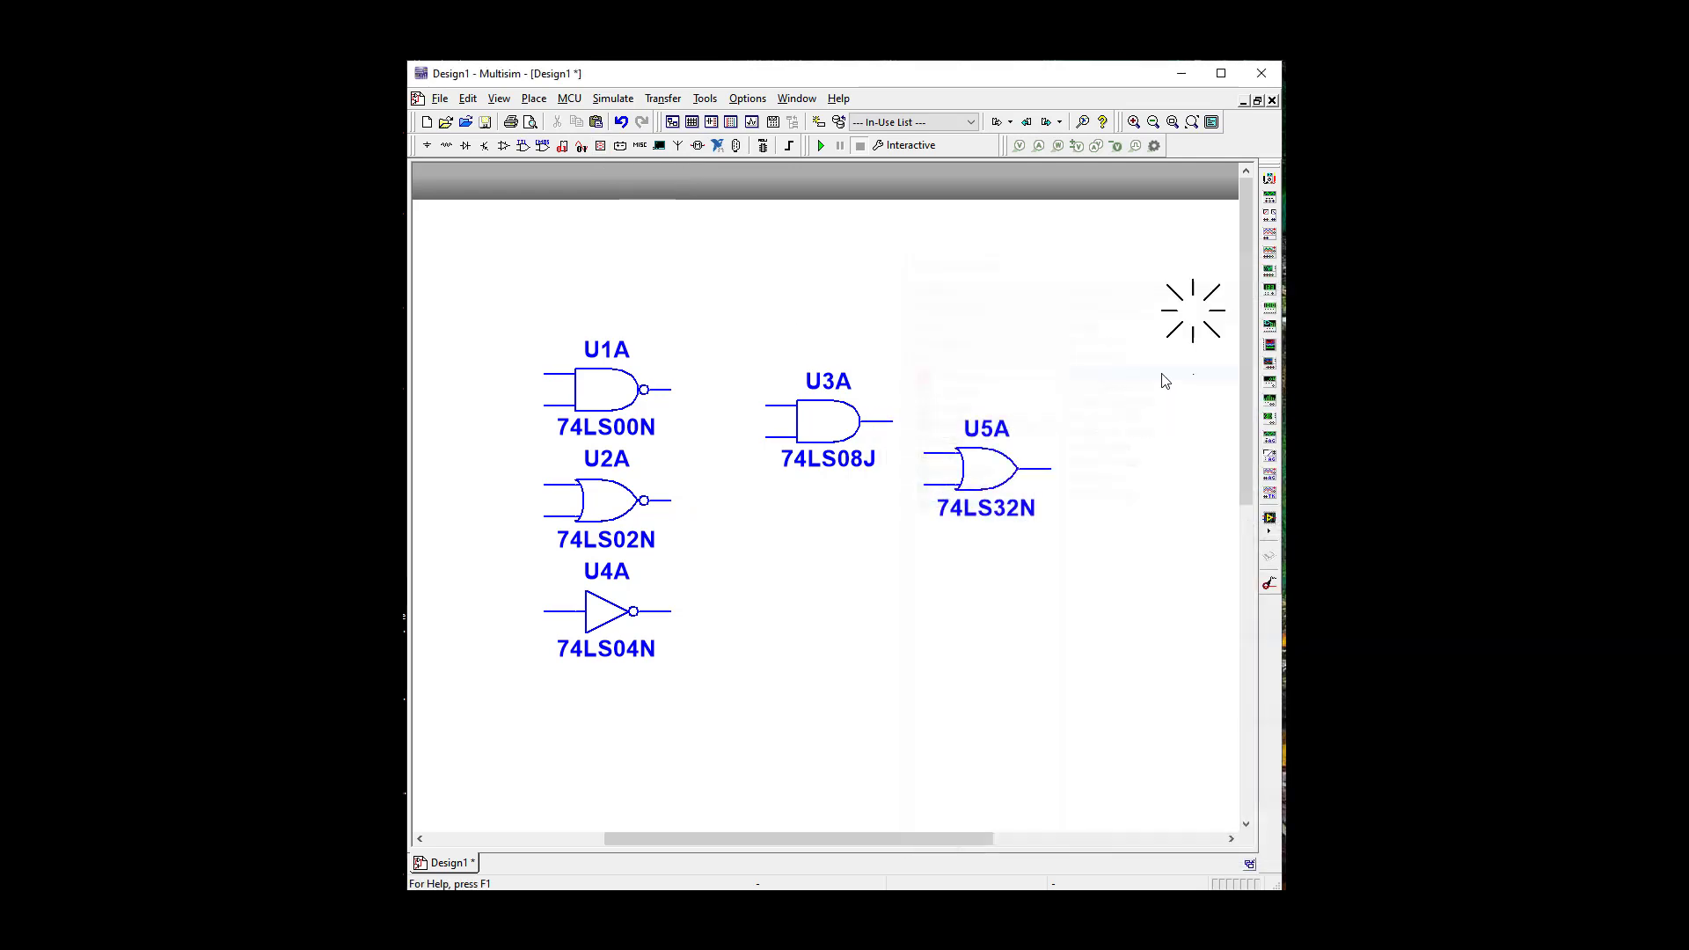
left_click(1158, 426)
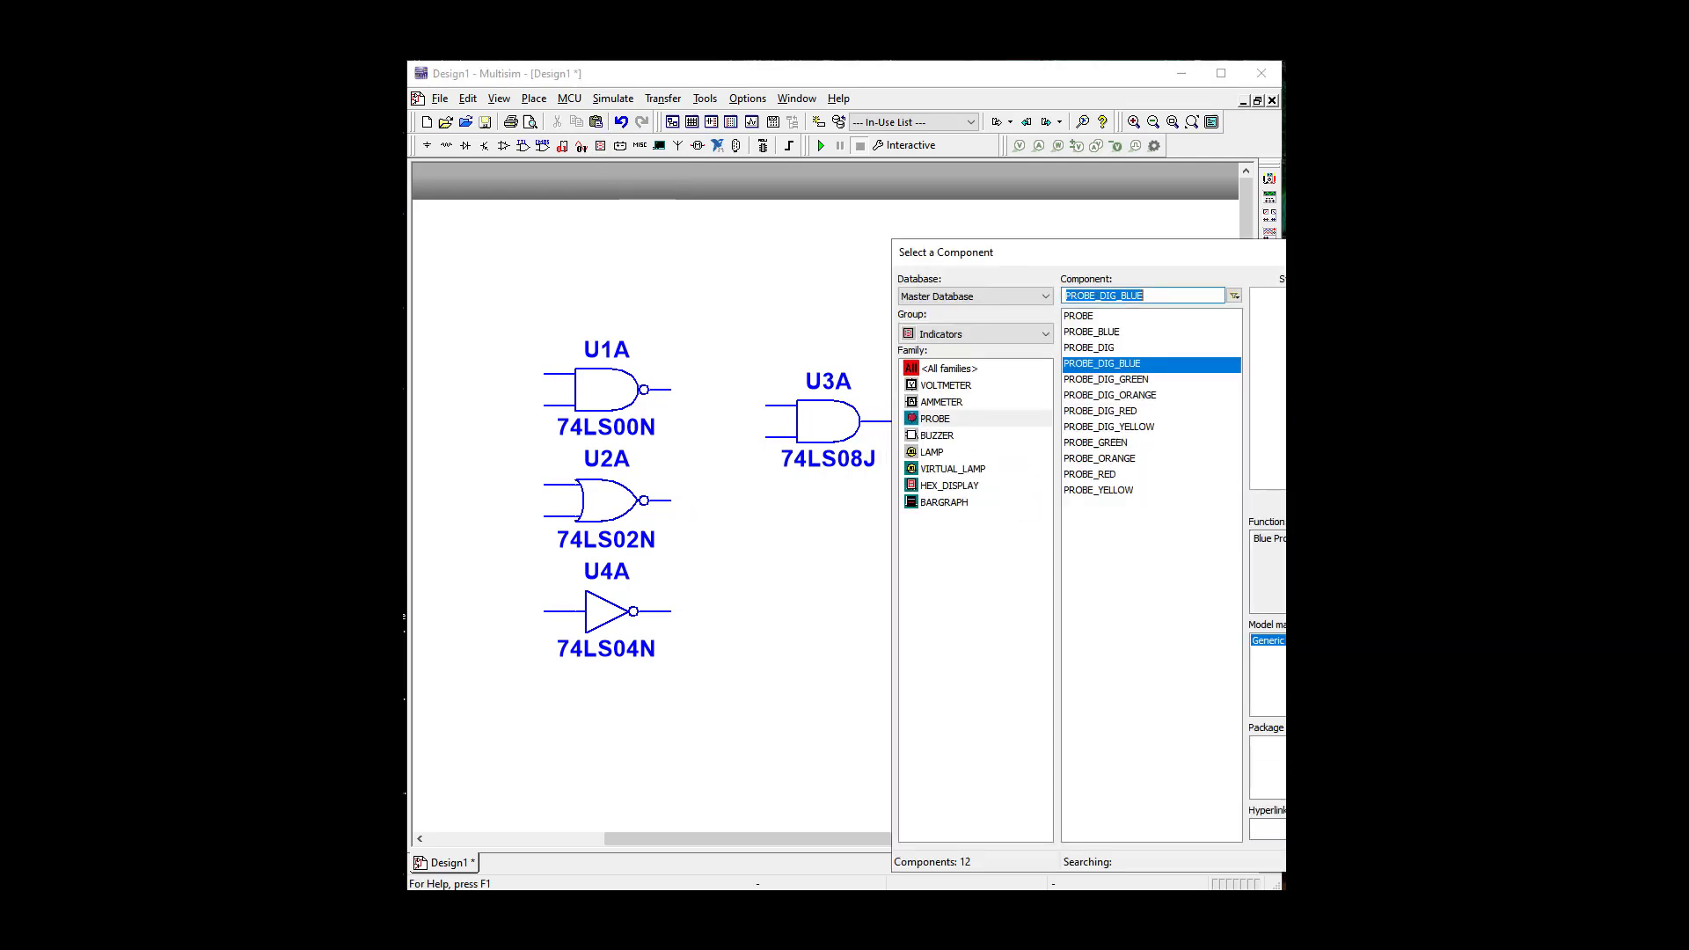
key("Escape")
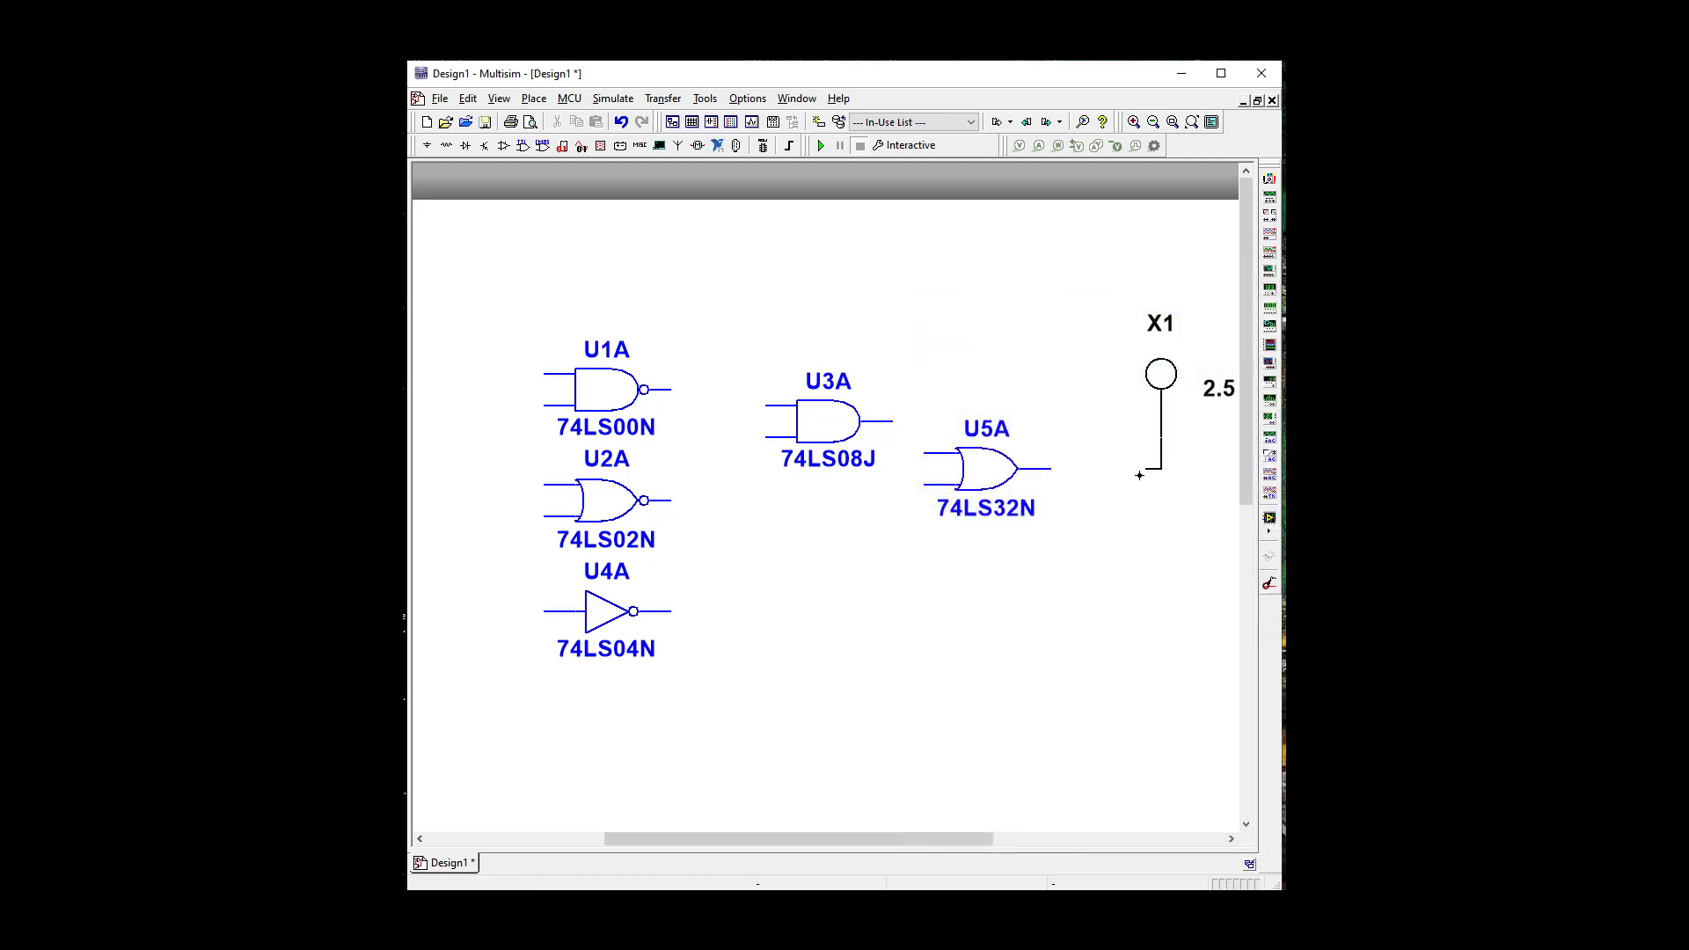
Wire X1 to U5A's output, U3A to U5A, and U1A and U2A outputs into U3A
left_click(1054, 471)
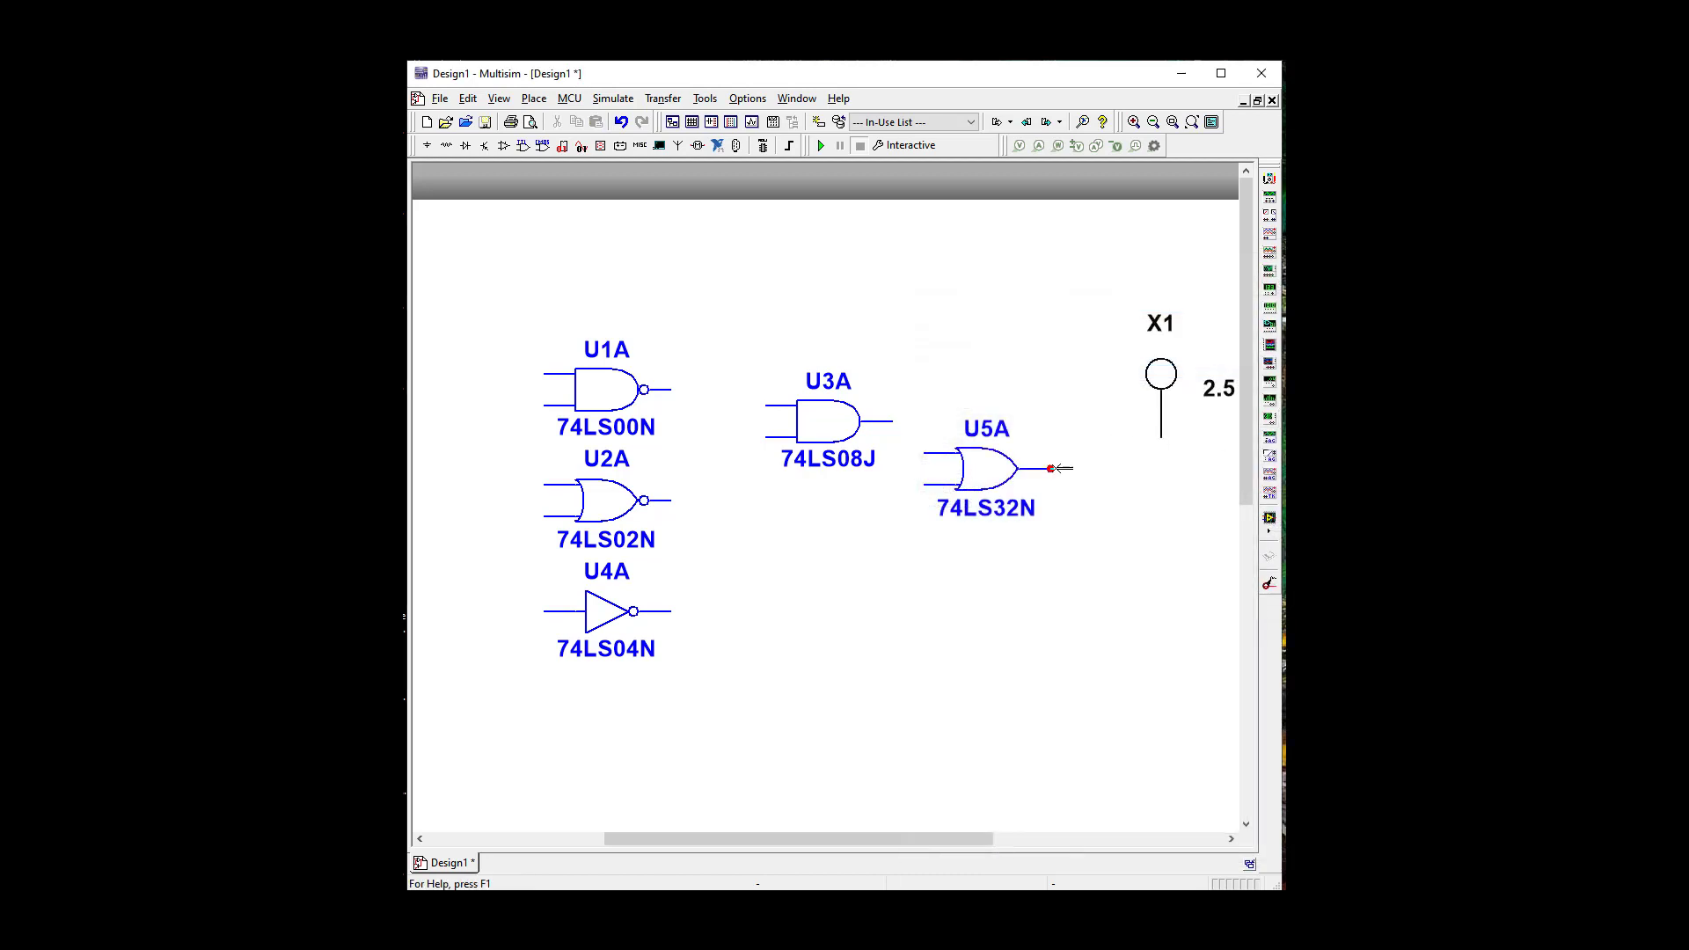
left_click(925, 454)
left_click(892, 422)
left_click(764, 405)
left_click(670, 389)
left_click(762, 438)
left_click(672, 501)
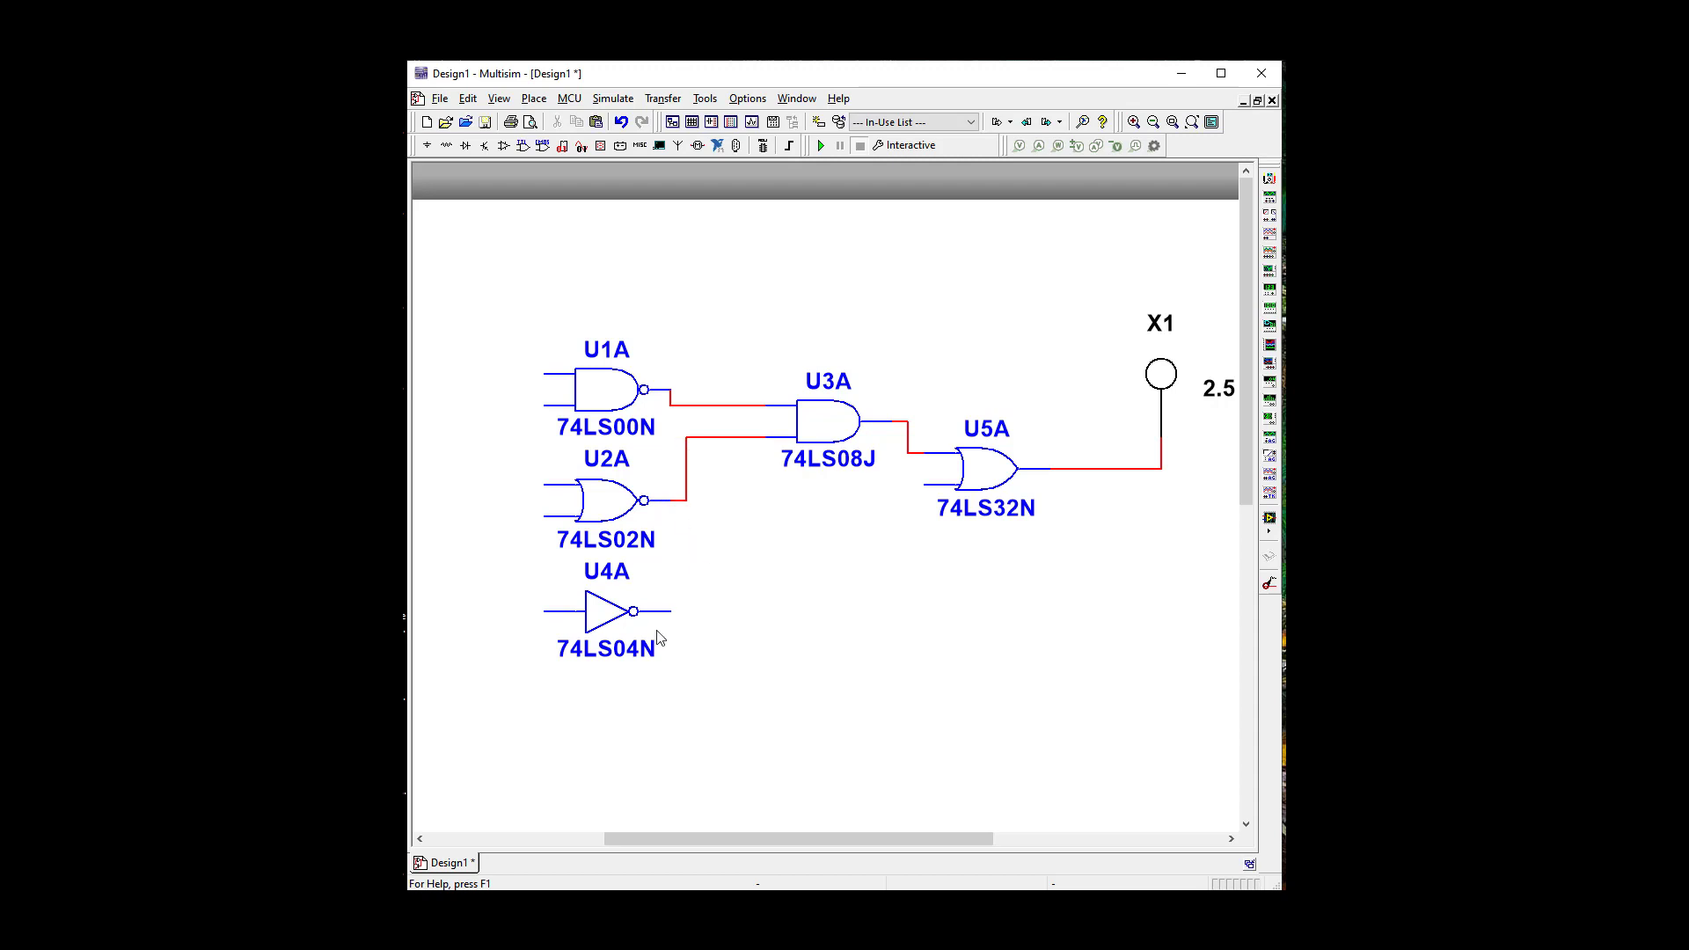
Shift U4A right and wire its output to U5A's lower input
mouse_move(670, 610)
left_mouse_down()
mouse_move(775, 563)
mouse_move(686, 611)
left_mouse_up()
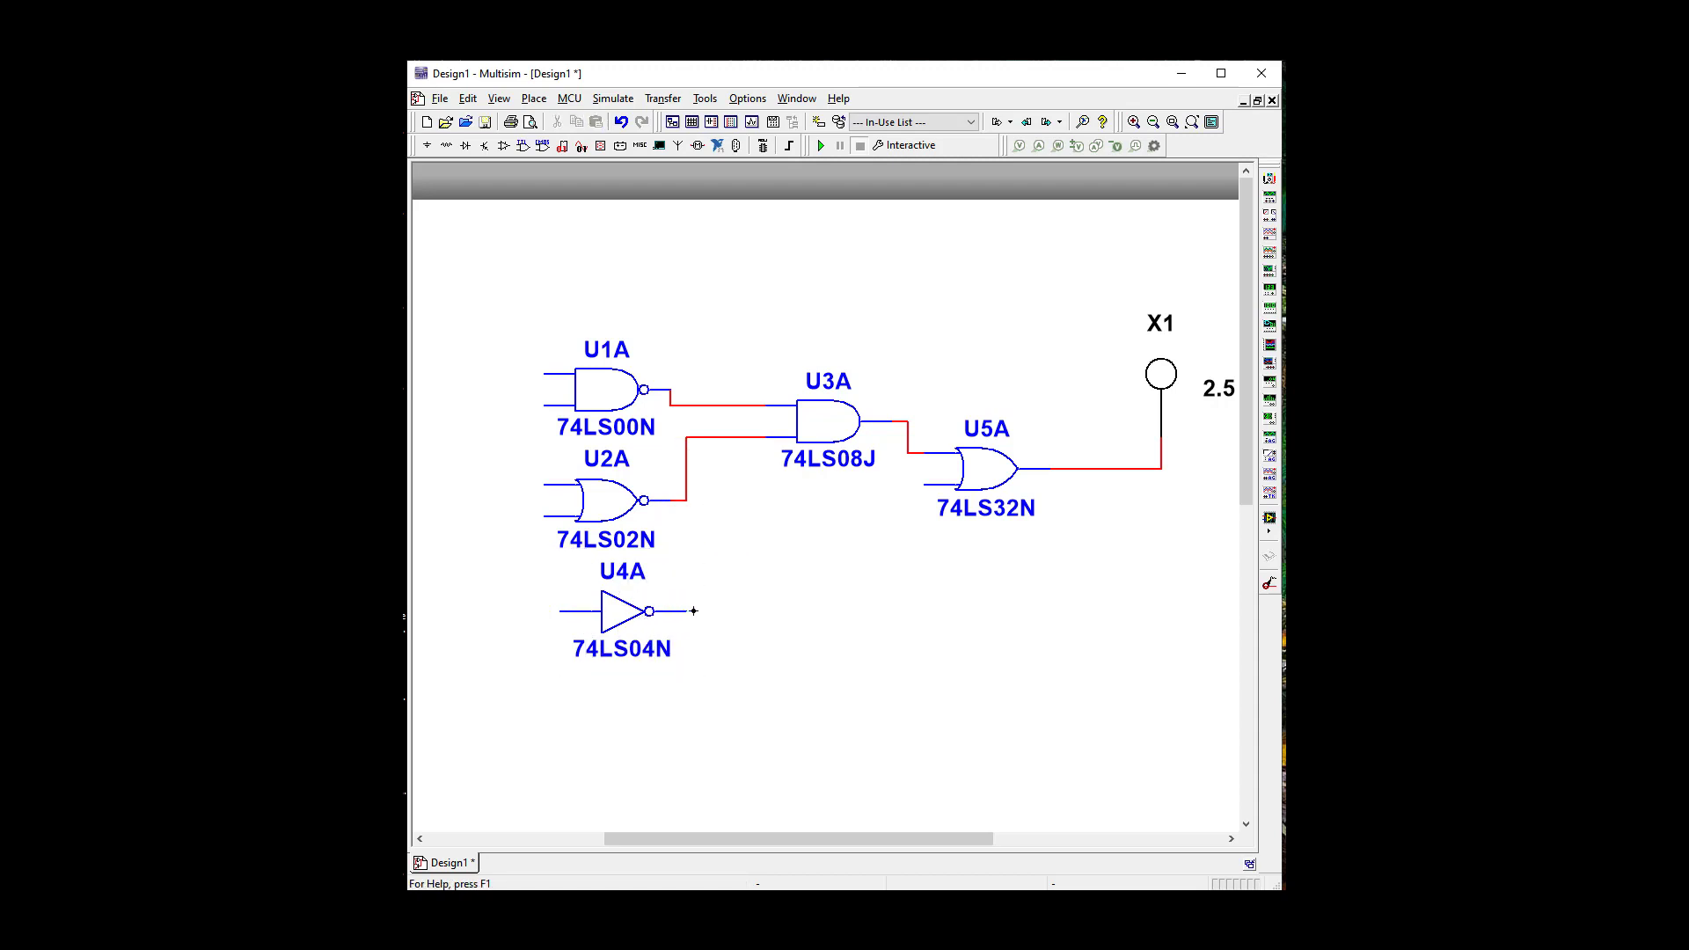
left_click(687, 611)
left_click(918, 486)
left_click_drag(910, 560, 893, 559)
left_click(983, 664)
left_click_drag(811, 836, 730, 841)
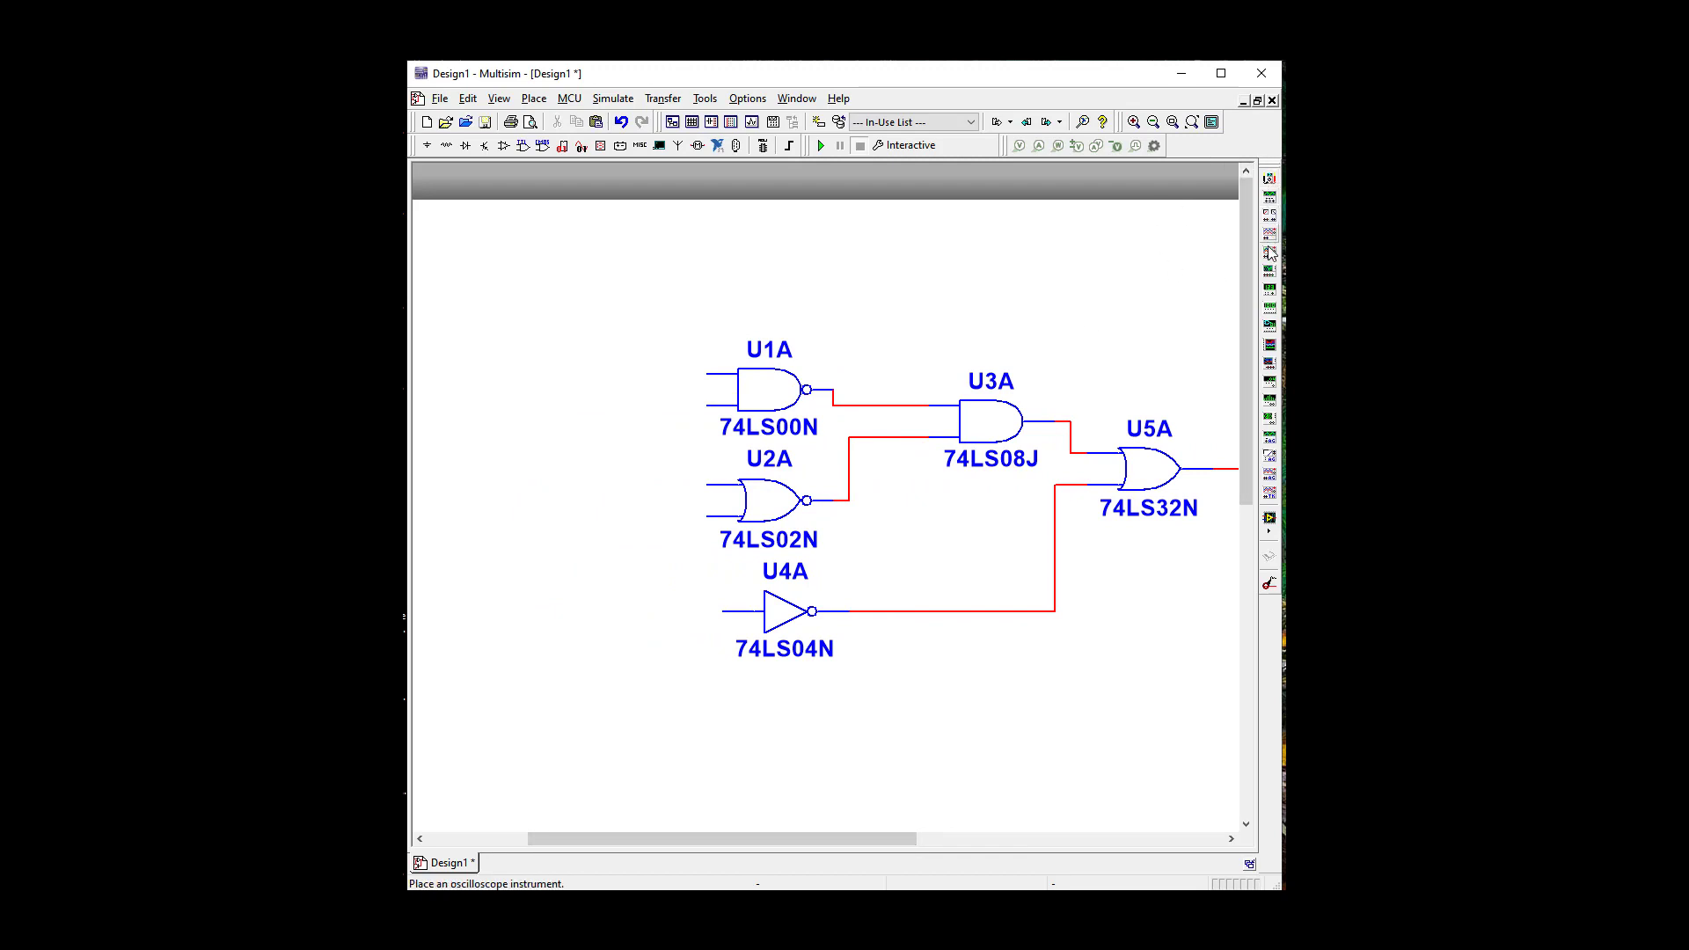
Place word generator XWG1 left of the gates and nudge U4A slightly left
left_click(1269, 307)
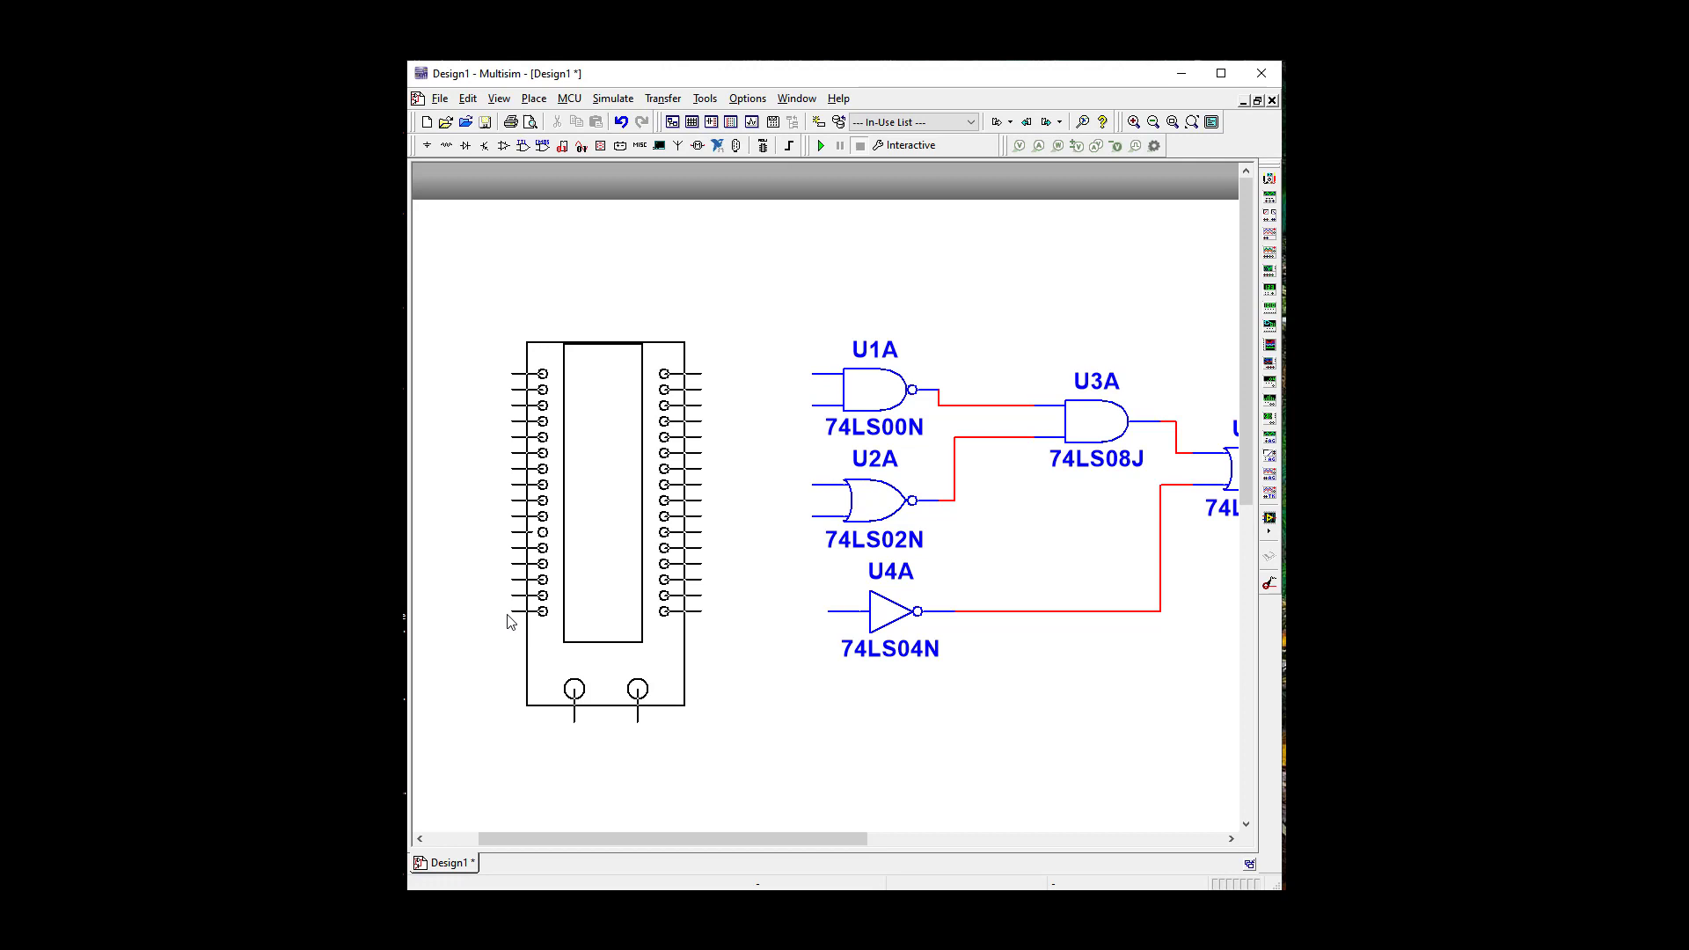
left_click(479, 625)
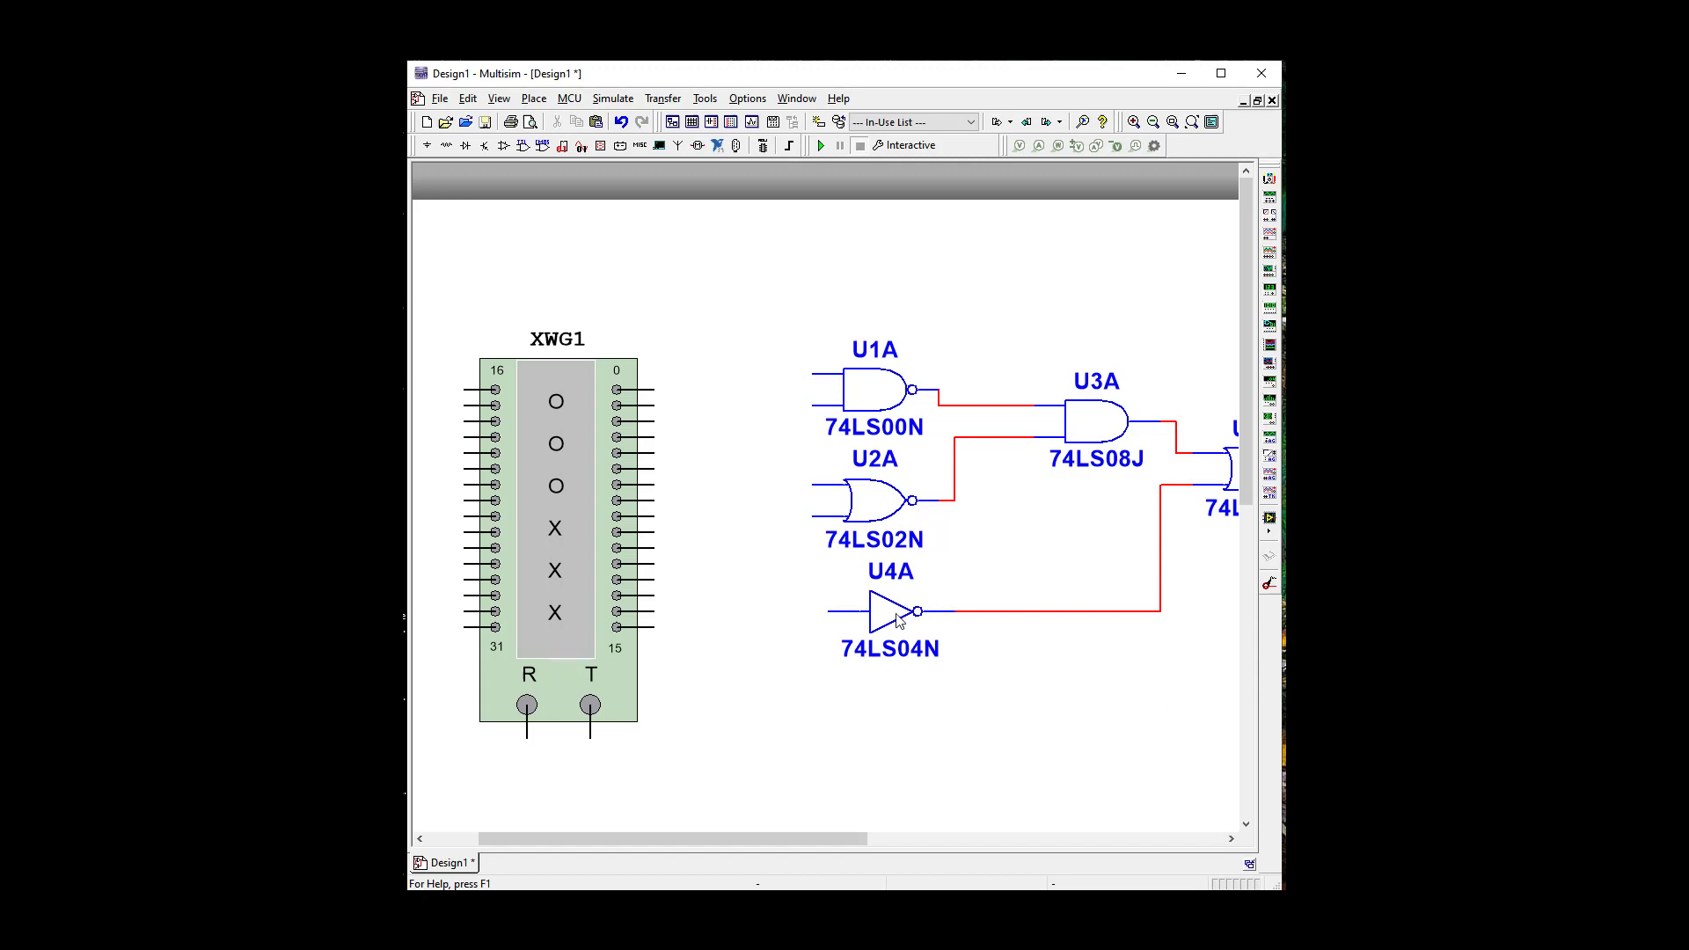
left_click_drag(899, 622, 883, 621)
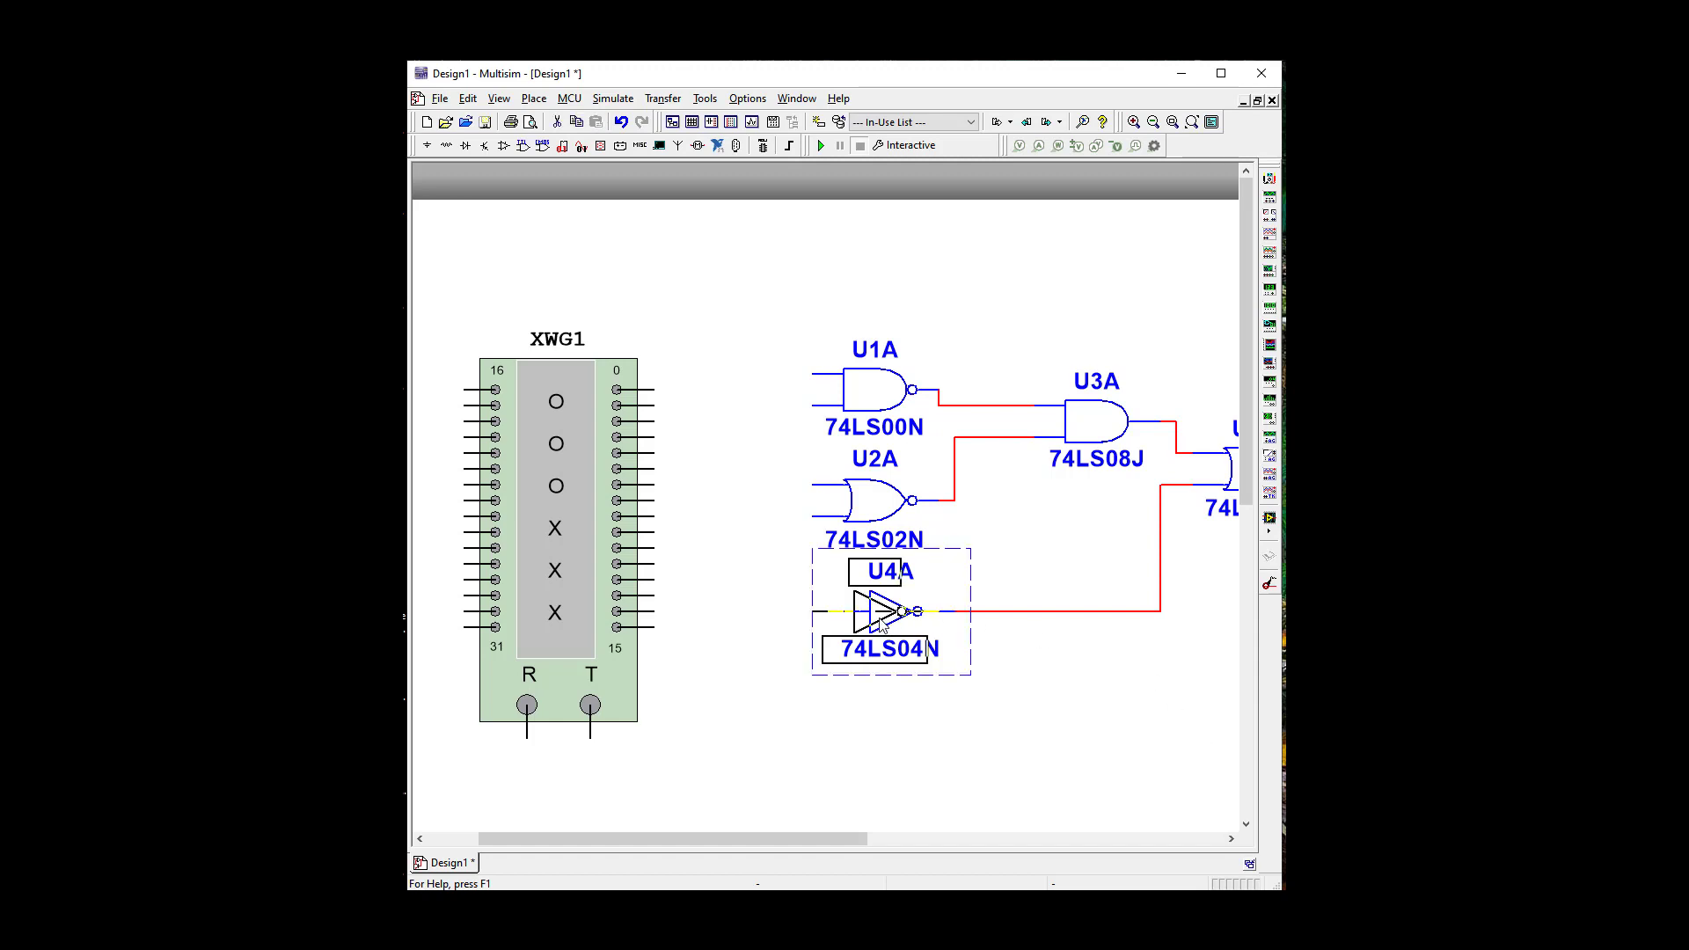
left_click(867, 746)
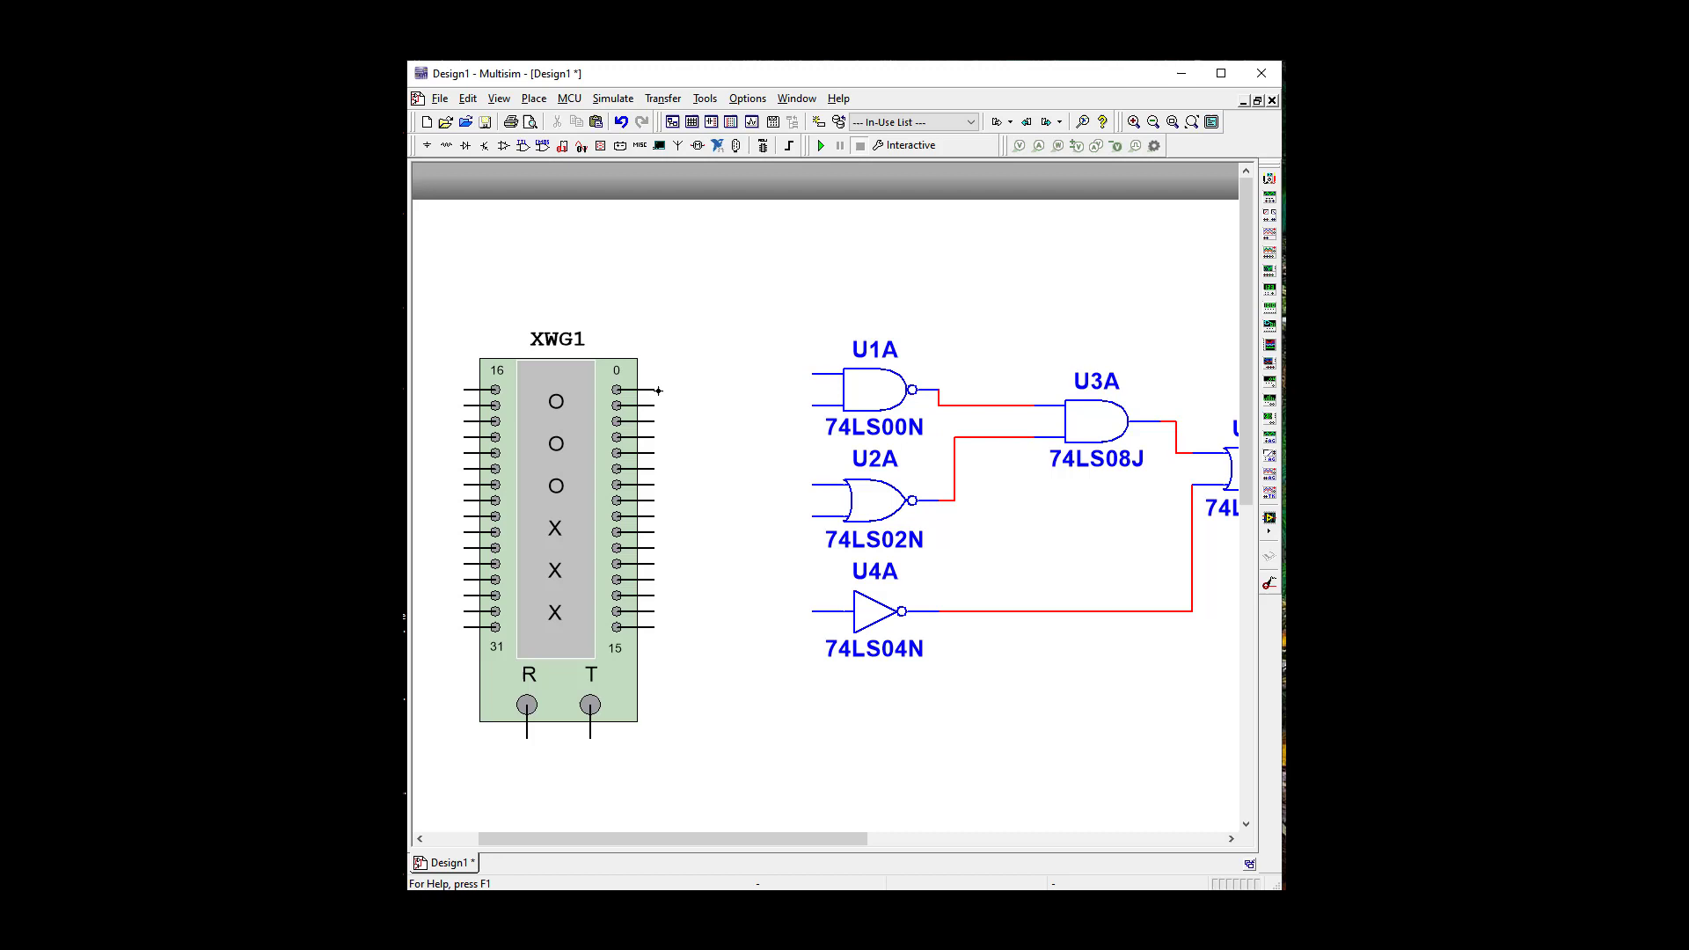
left_click(656, 388)
left_click(808, 379)
left_click(812, 404)
left_click(653, 422)
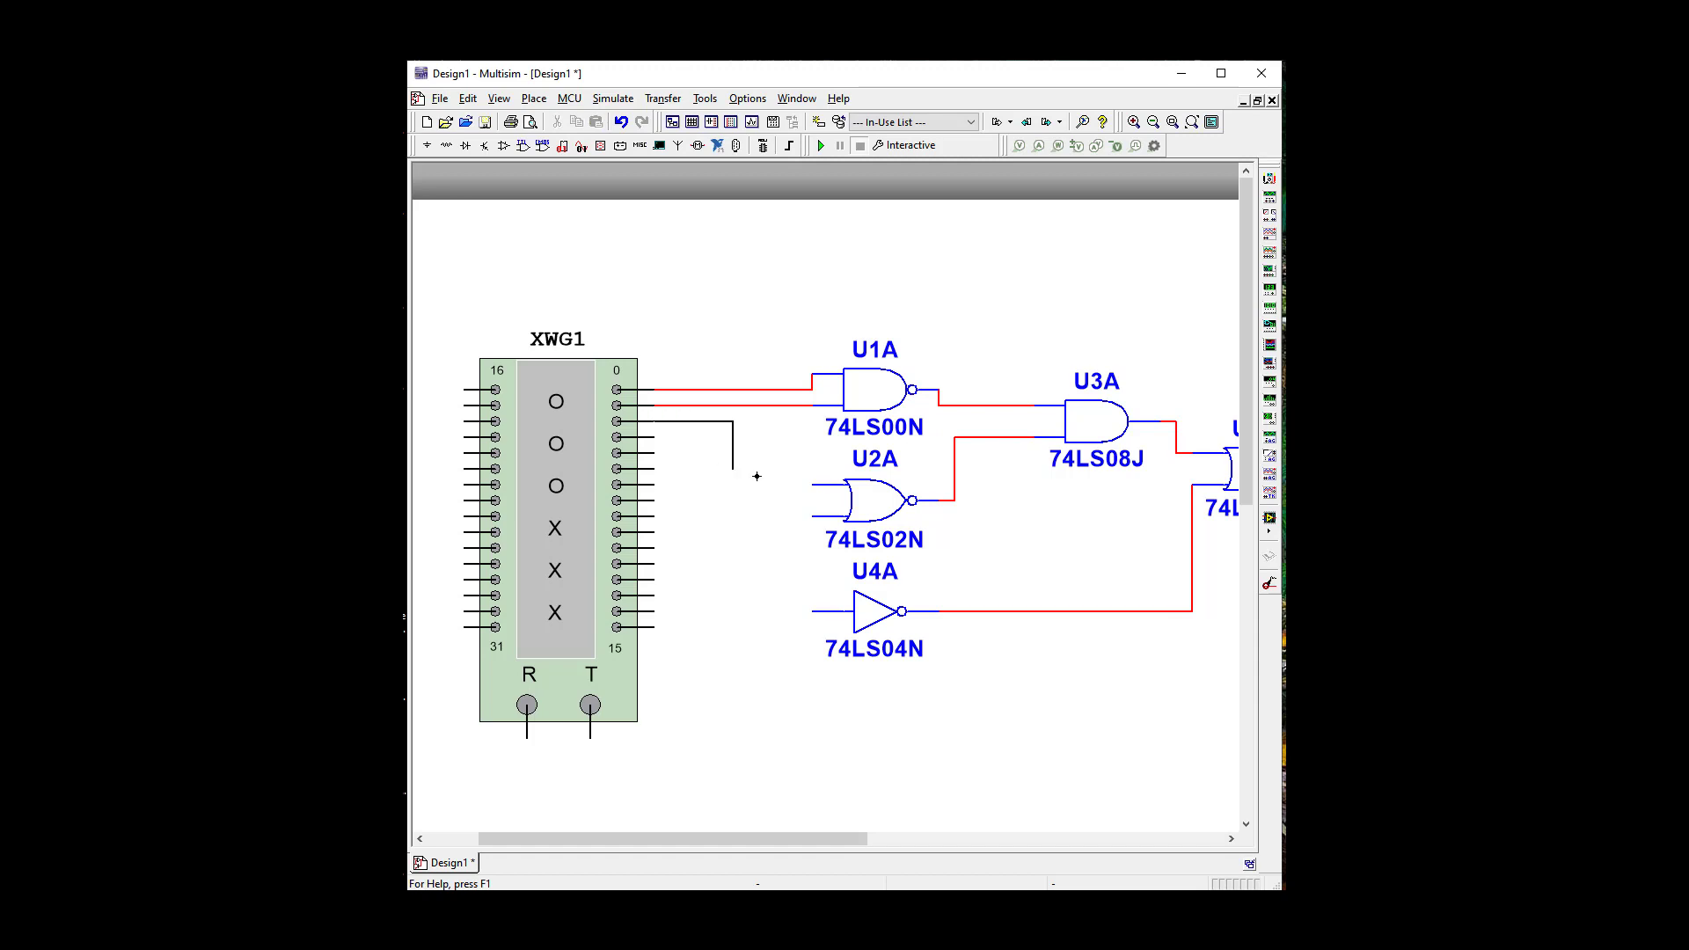
left_click(814, 485)
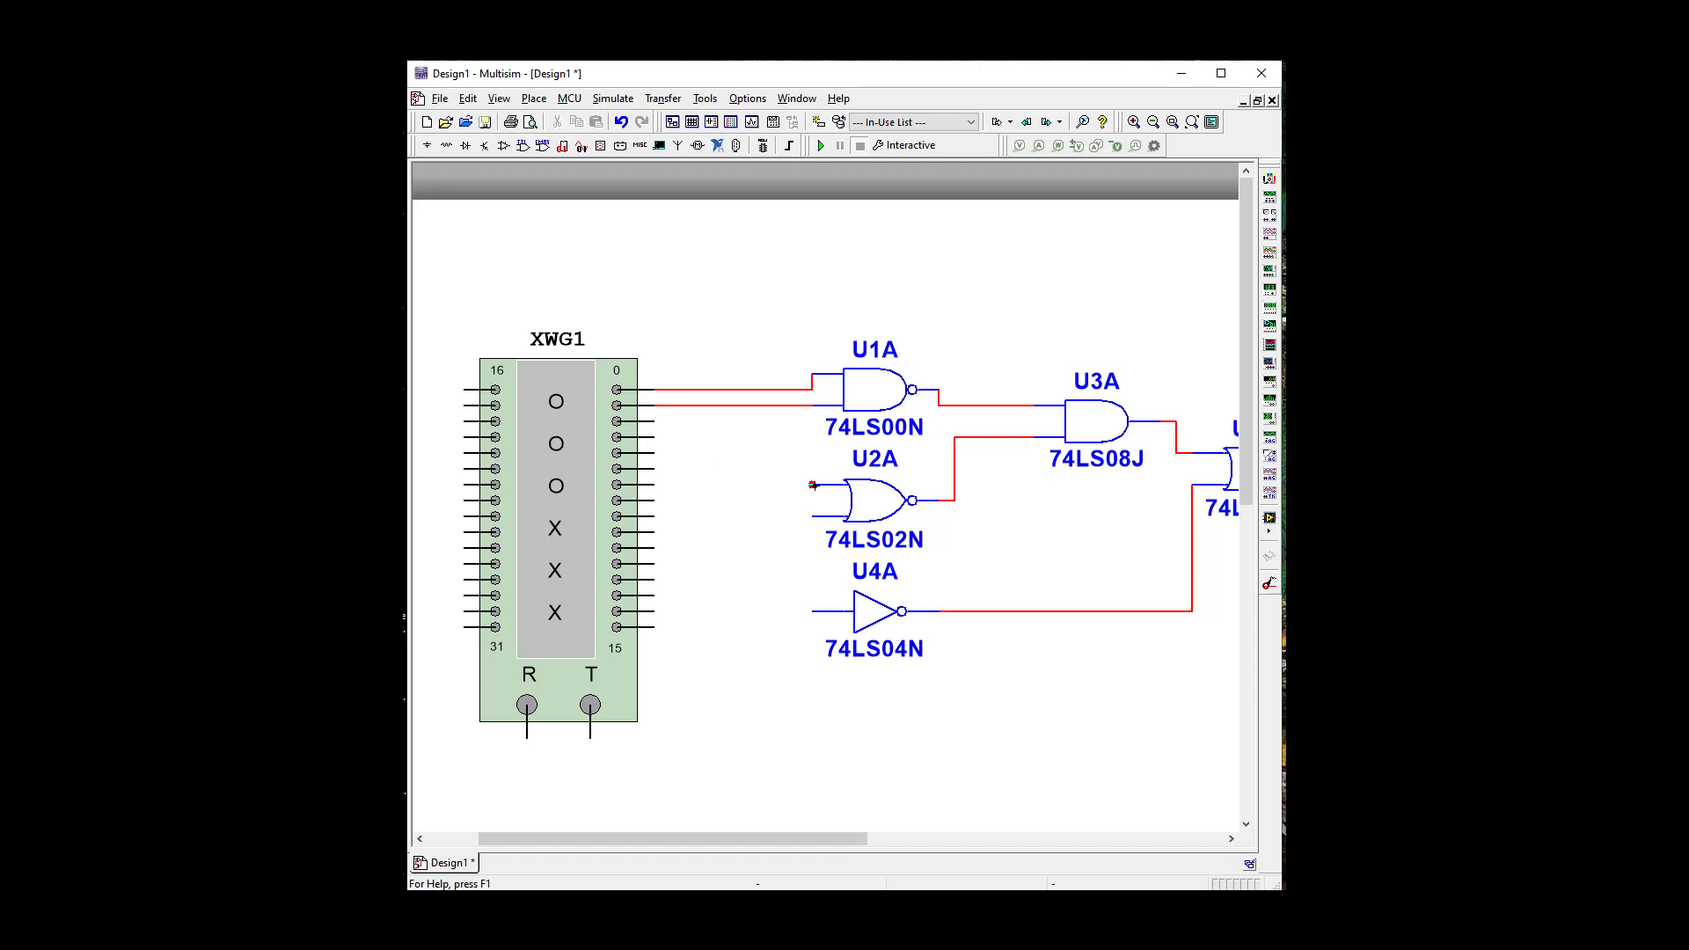
left_click(655, 438)
left_click(812, 517)
left_click(653, 453)
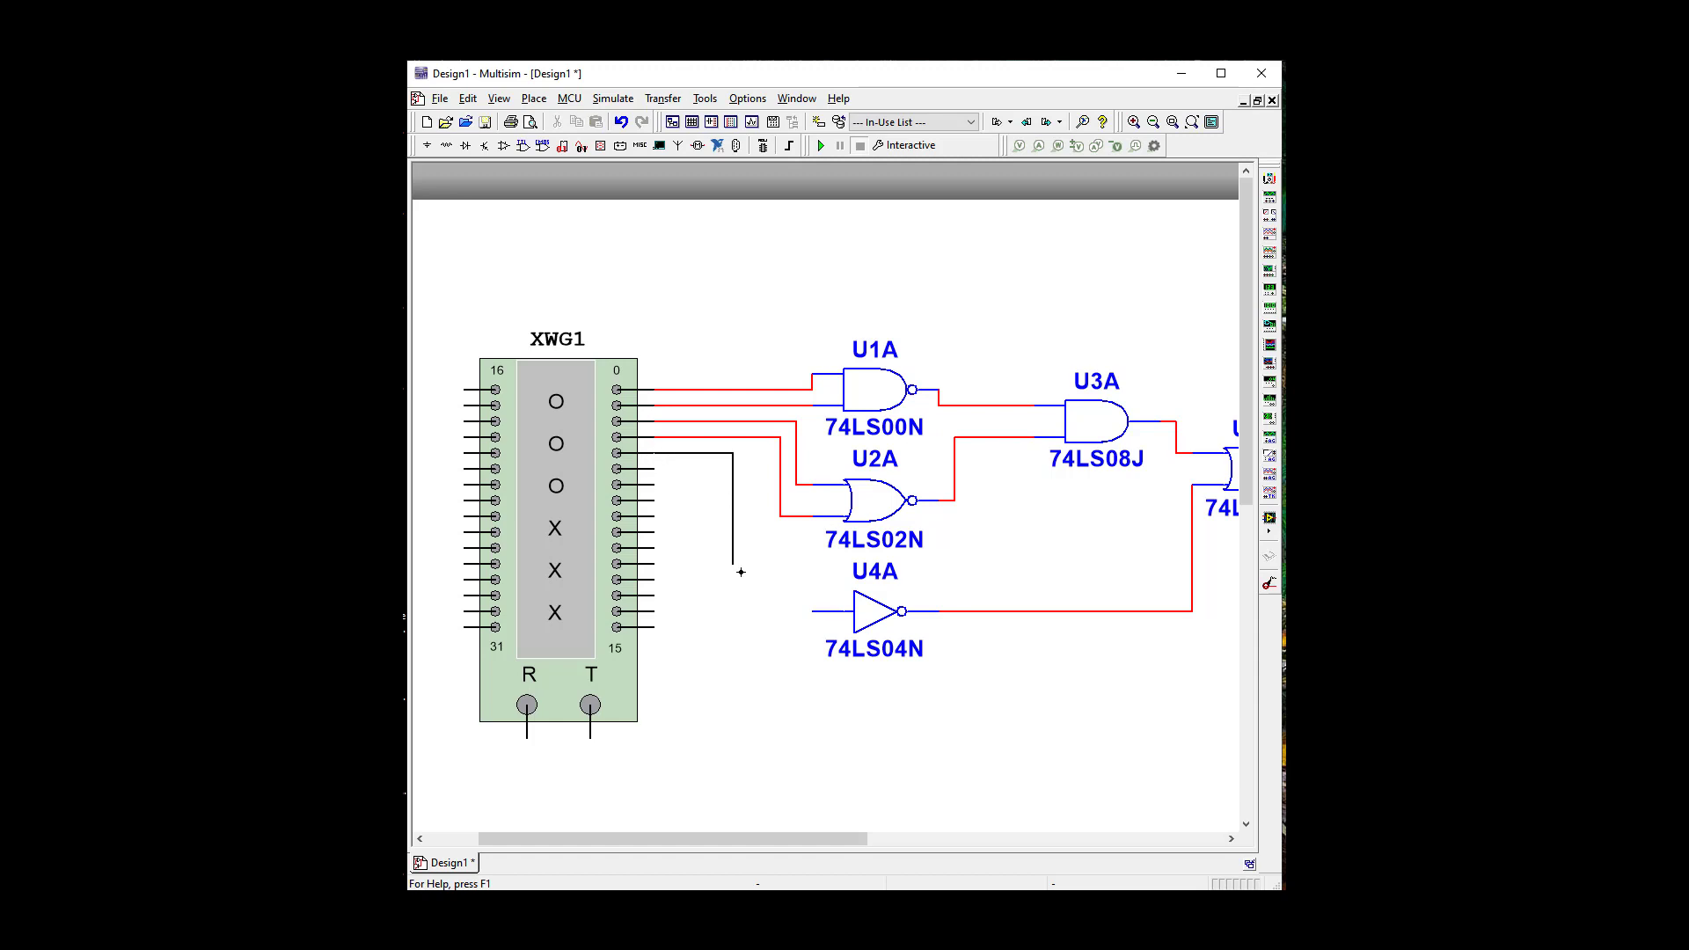
left_click(813, 610)
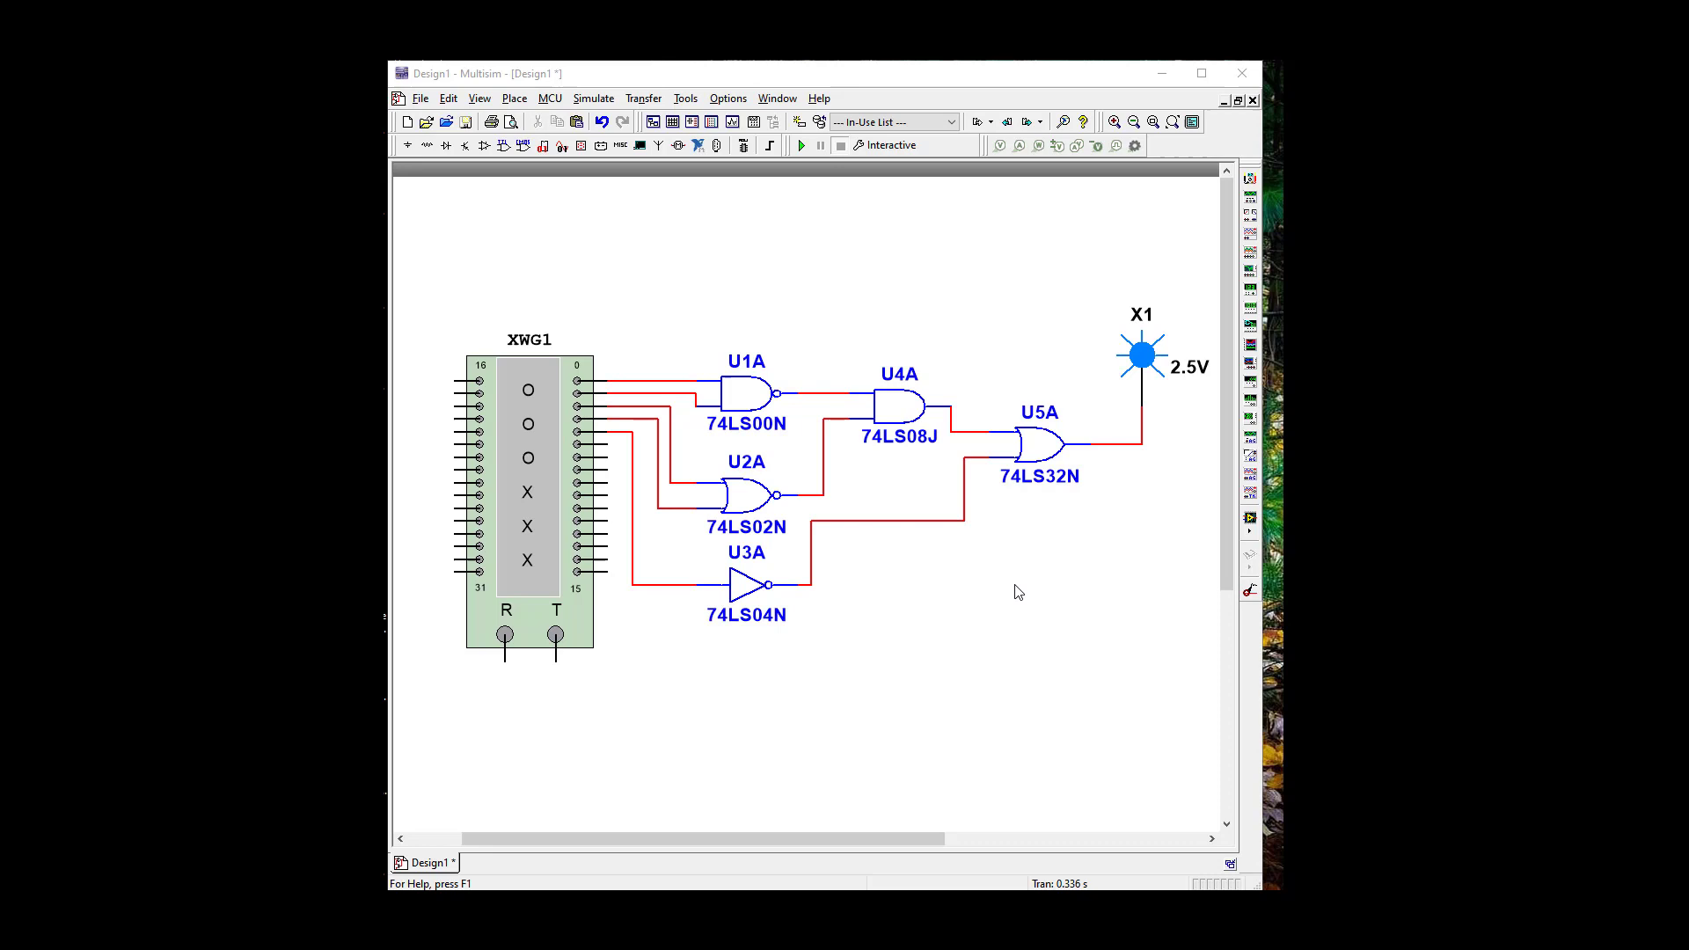
Set XWG1 to an up-counter pattern with a 32-word buffer, shown in decimal
double_click(530, 489)
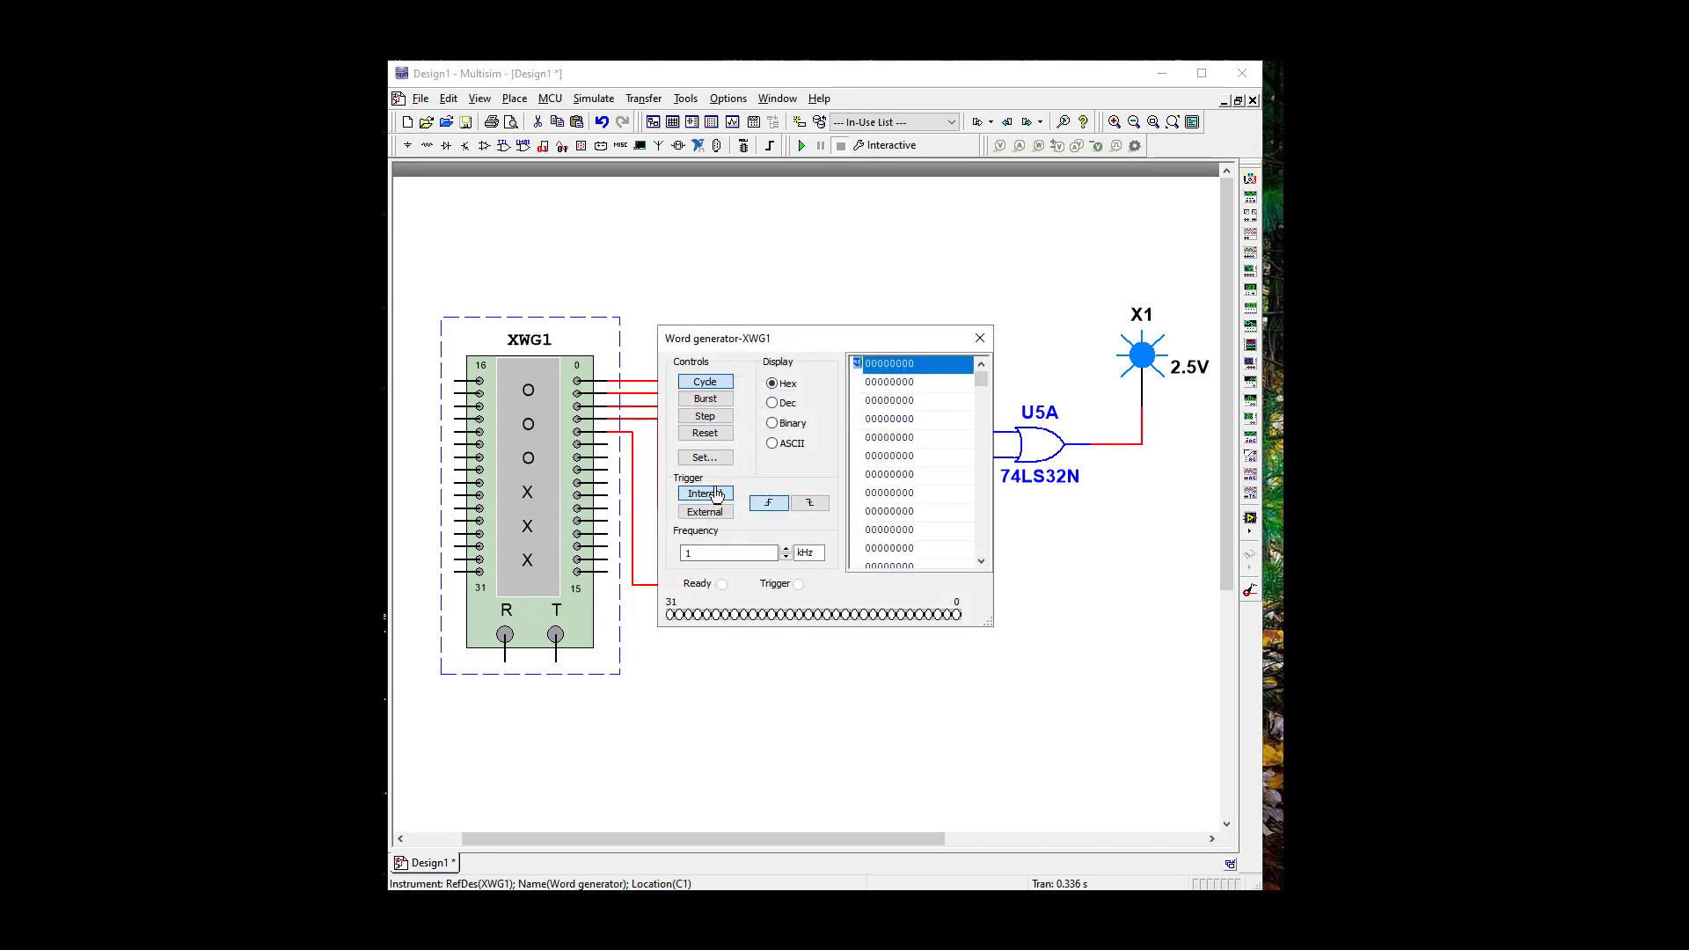
left_click(717, 456)
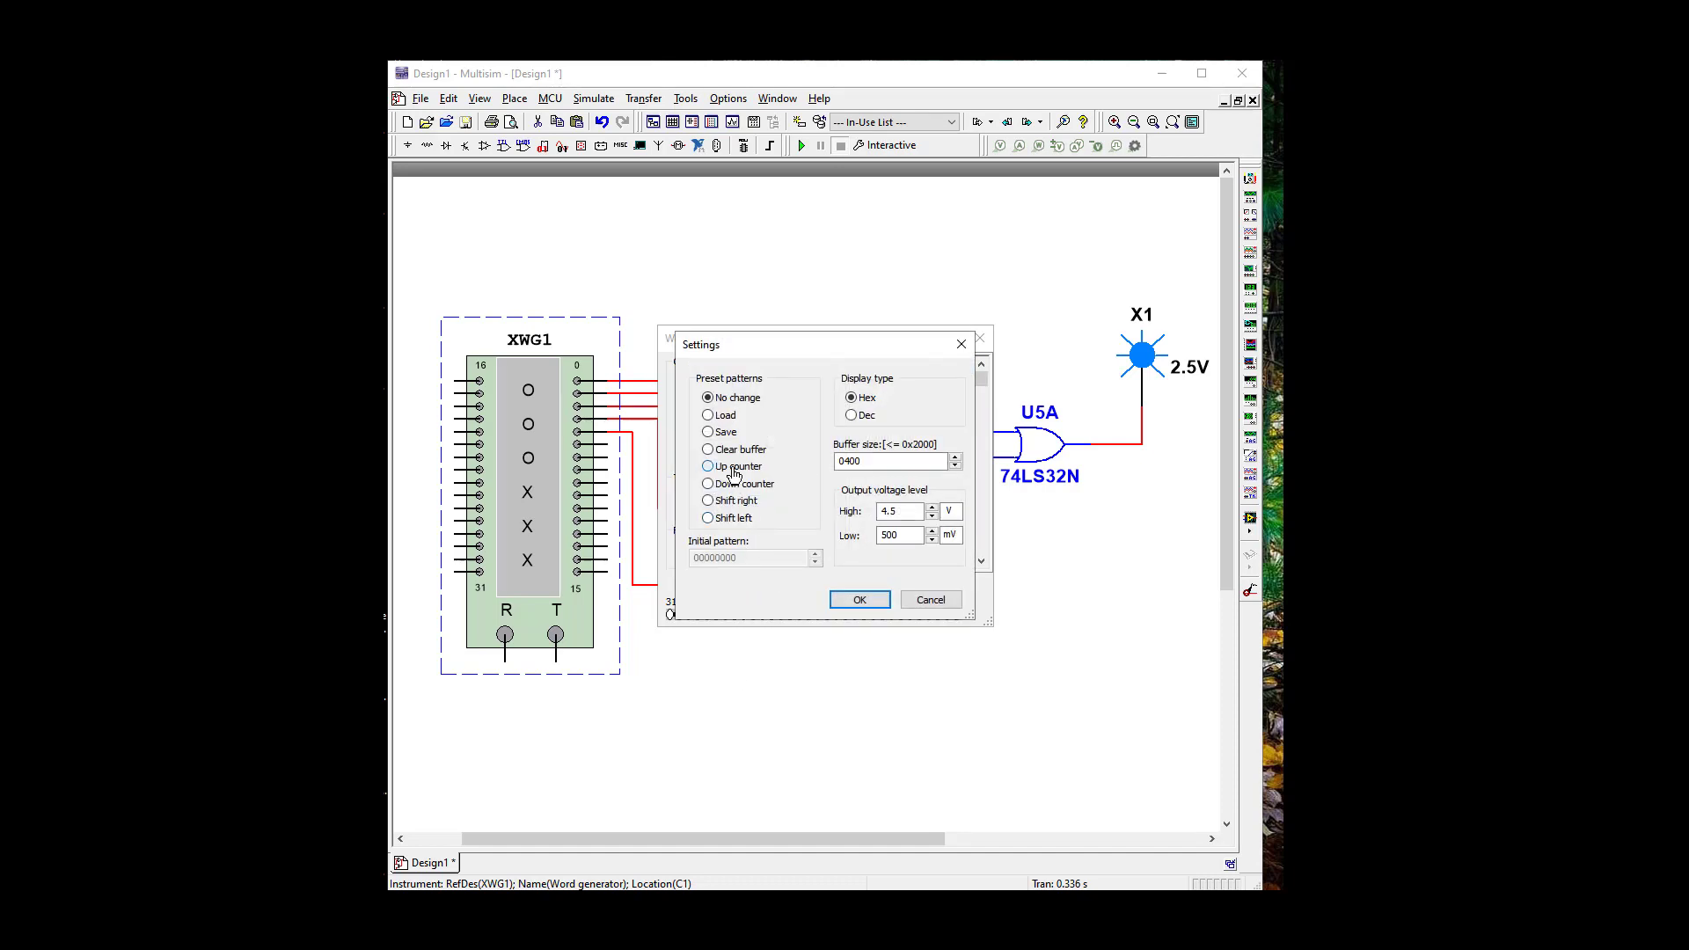
left_click(734, 468)
left_click(852, 416)
double_click(846, 461)
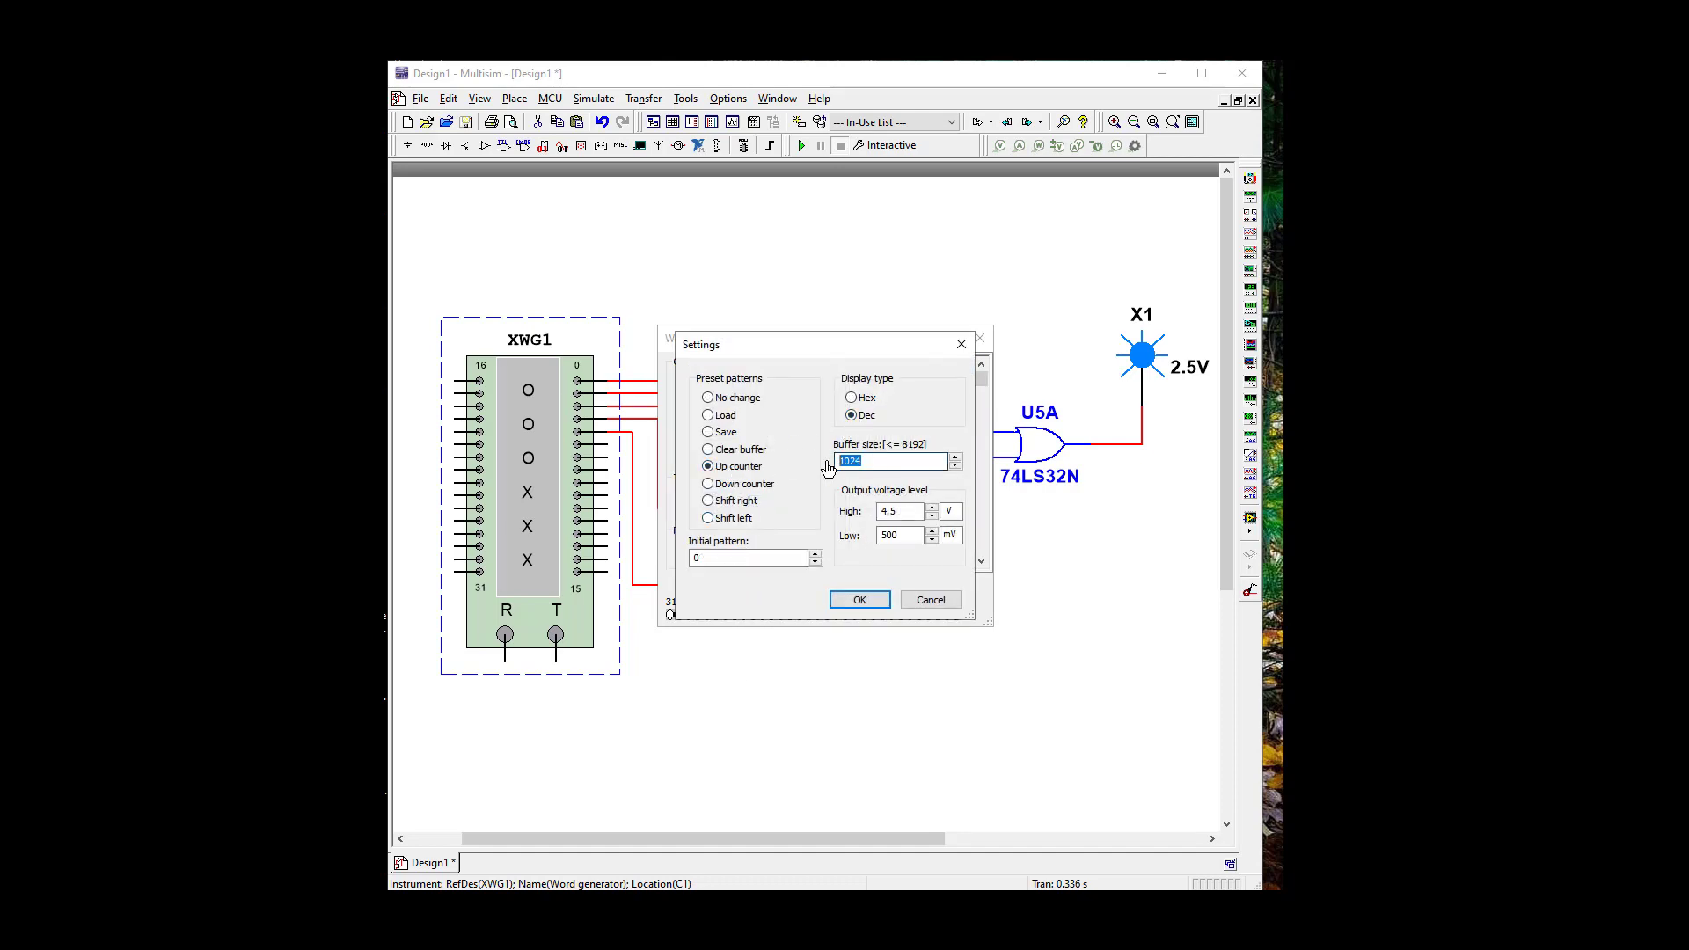
type("32")
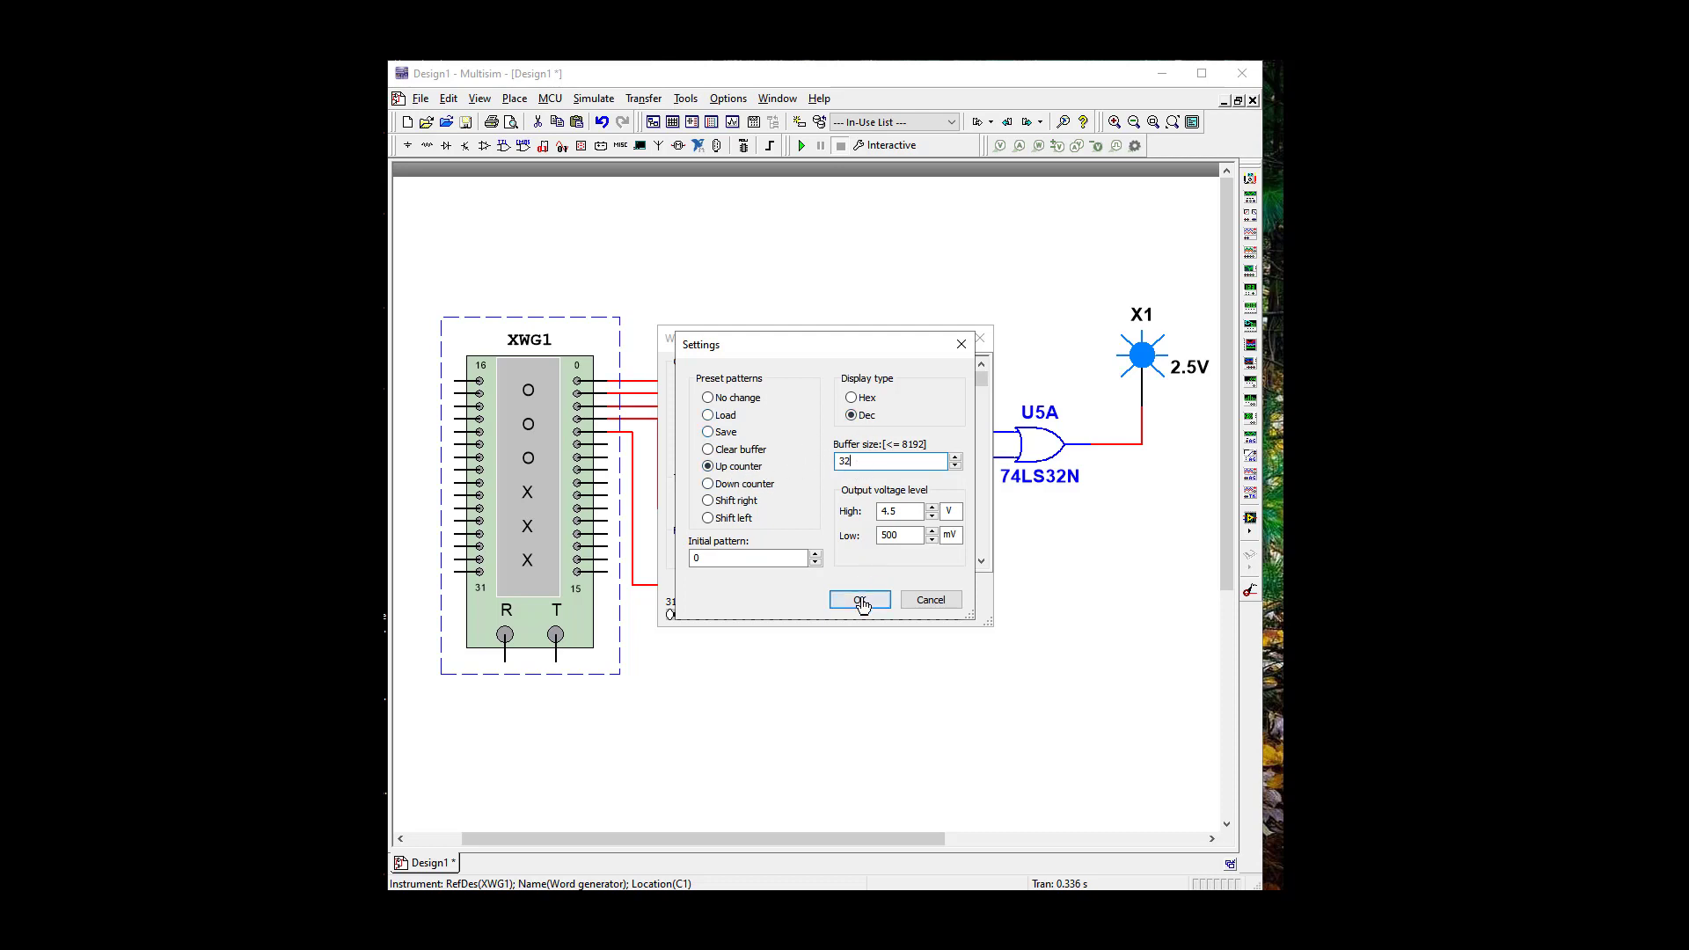
left_click(860, 599)
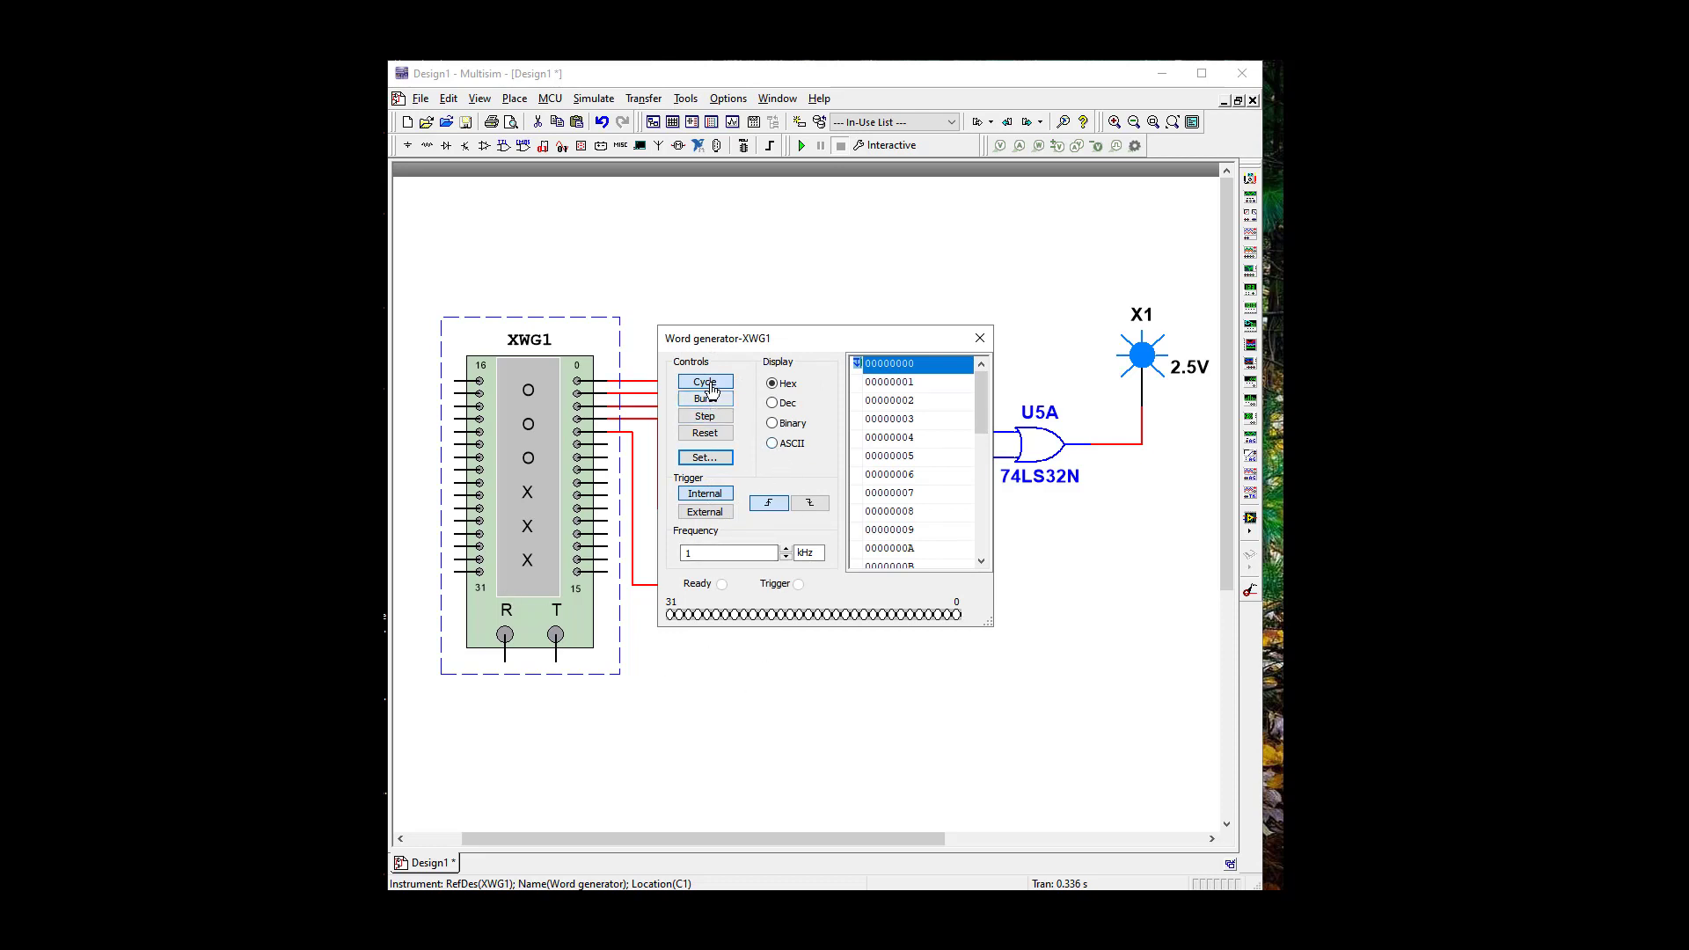
Cycle the word pattern, stop the simulation, and set the frequency to 10 Hz
left_click(709, 385)
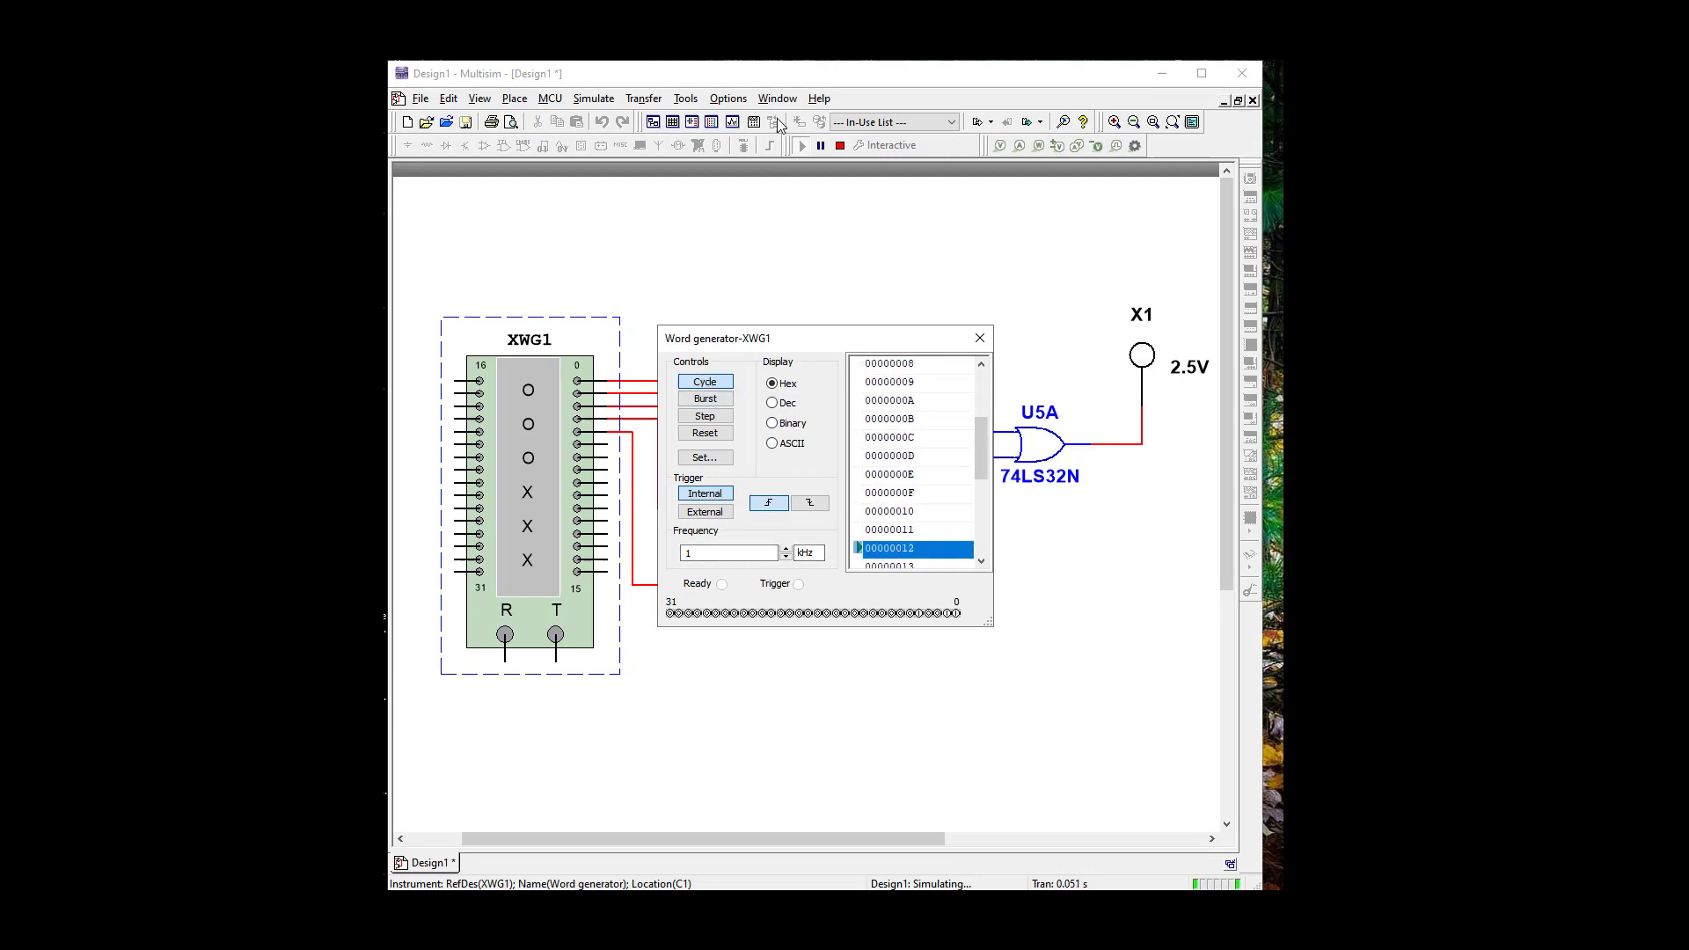
left_click(840, 146)
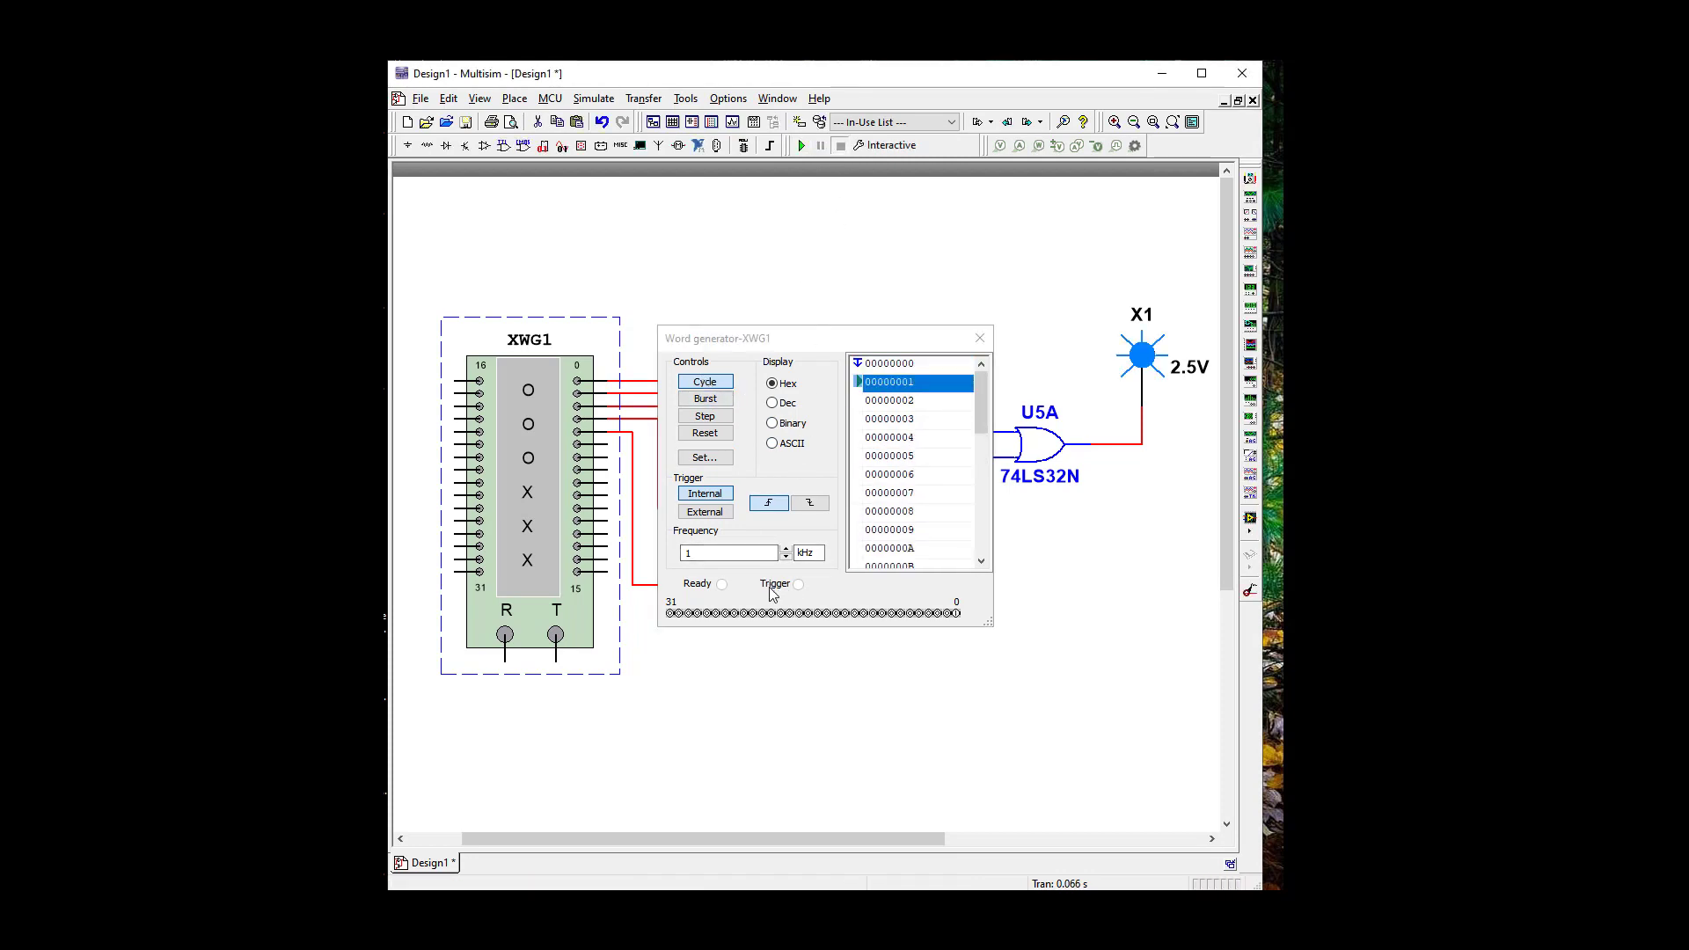
left_click(722, 554)
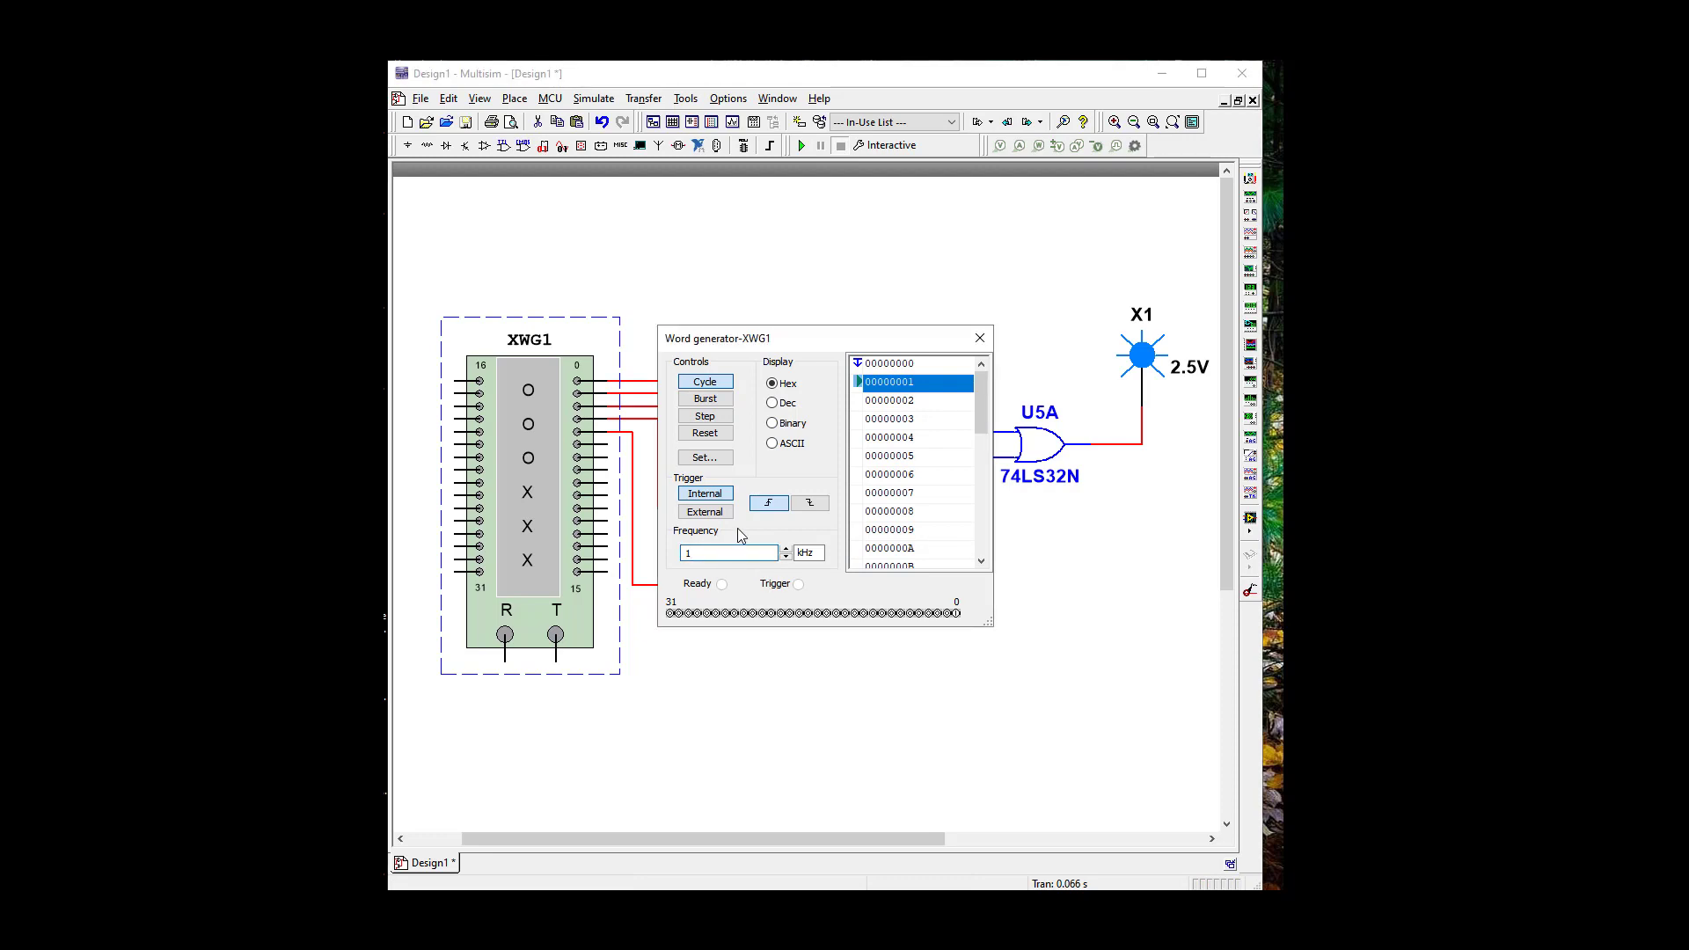
left_click(809, 552)
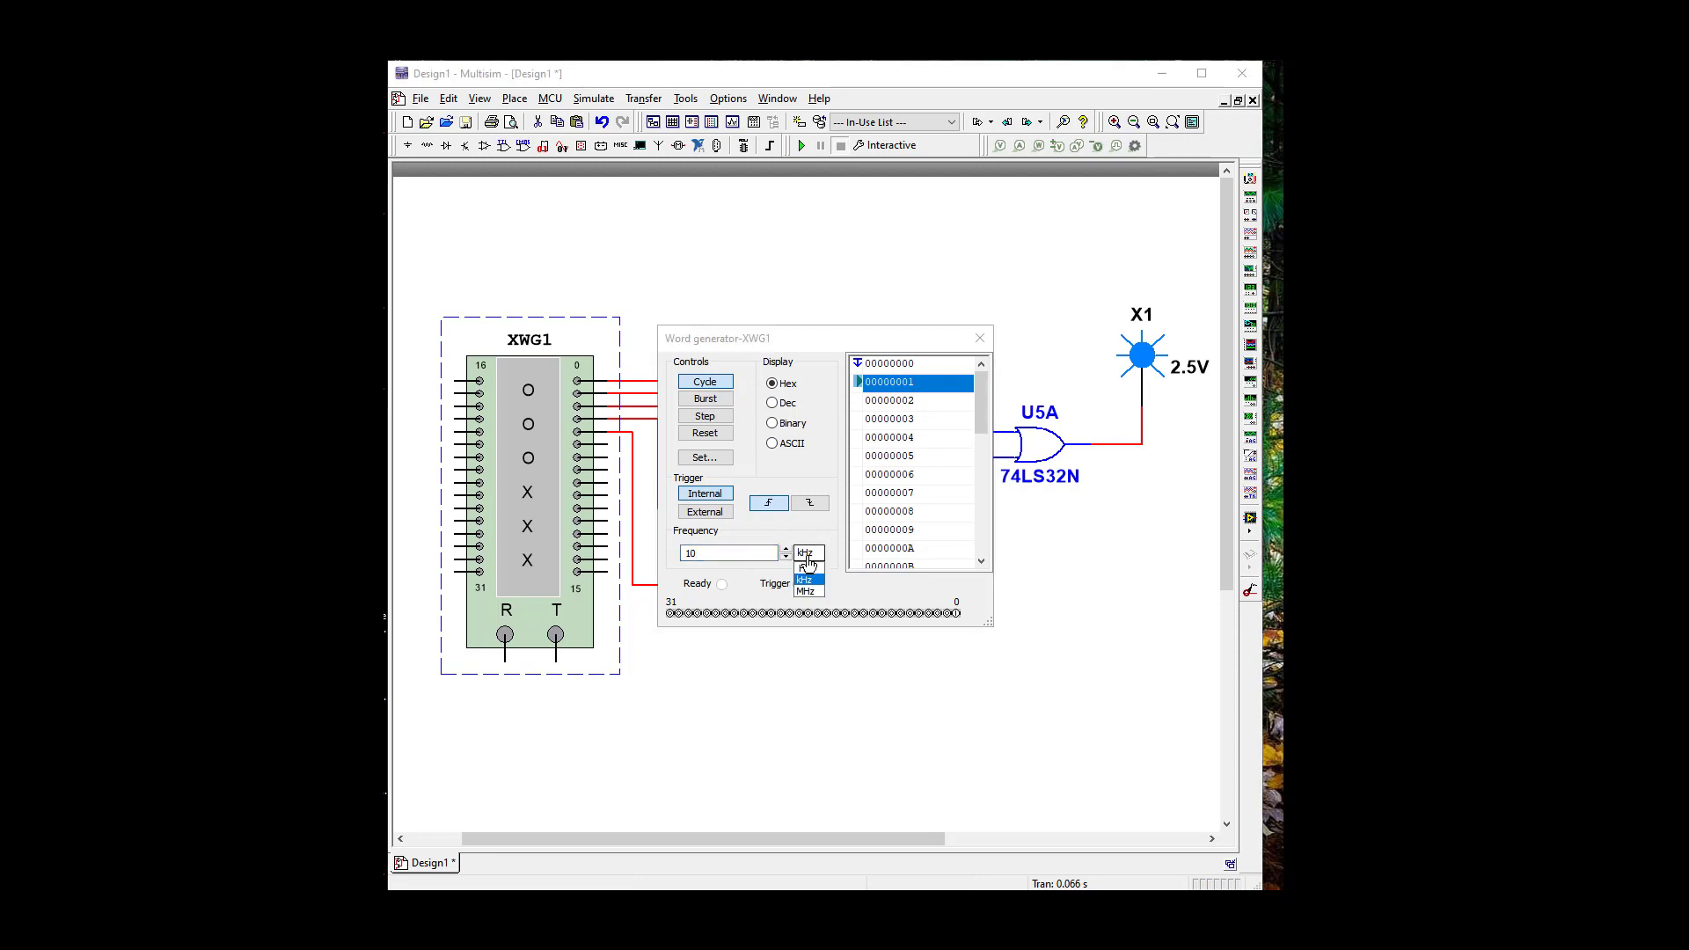
left_click(811, 576)
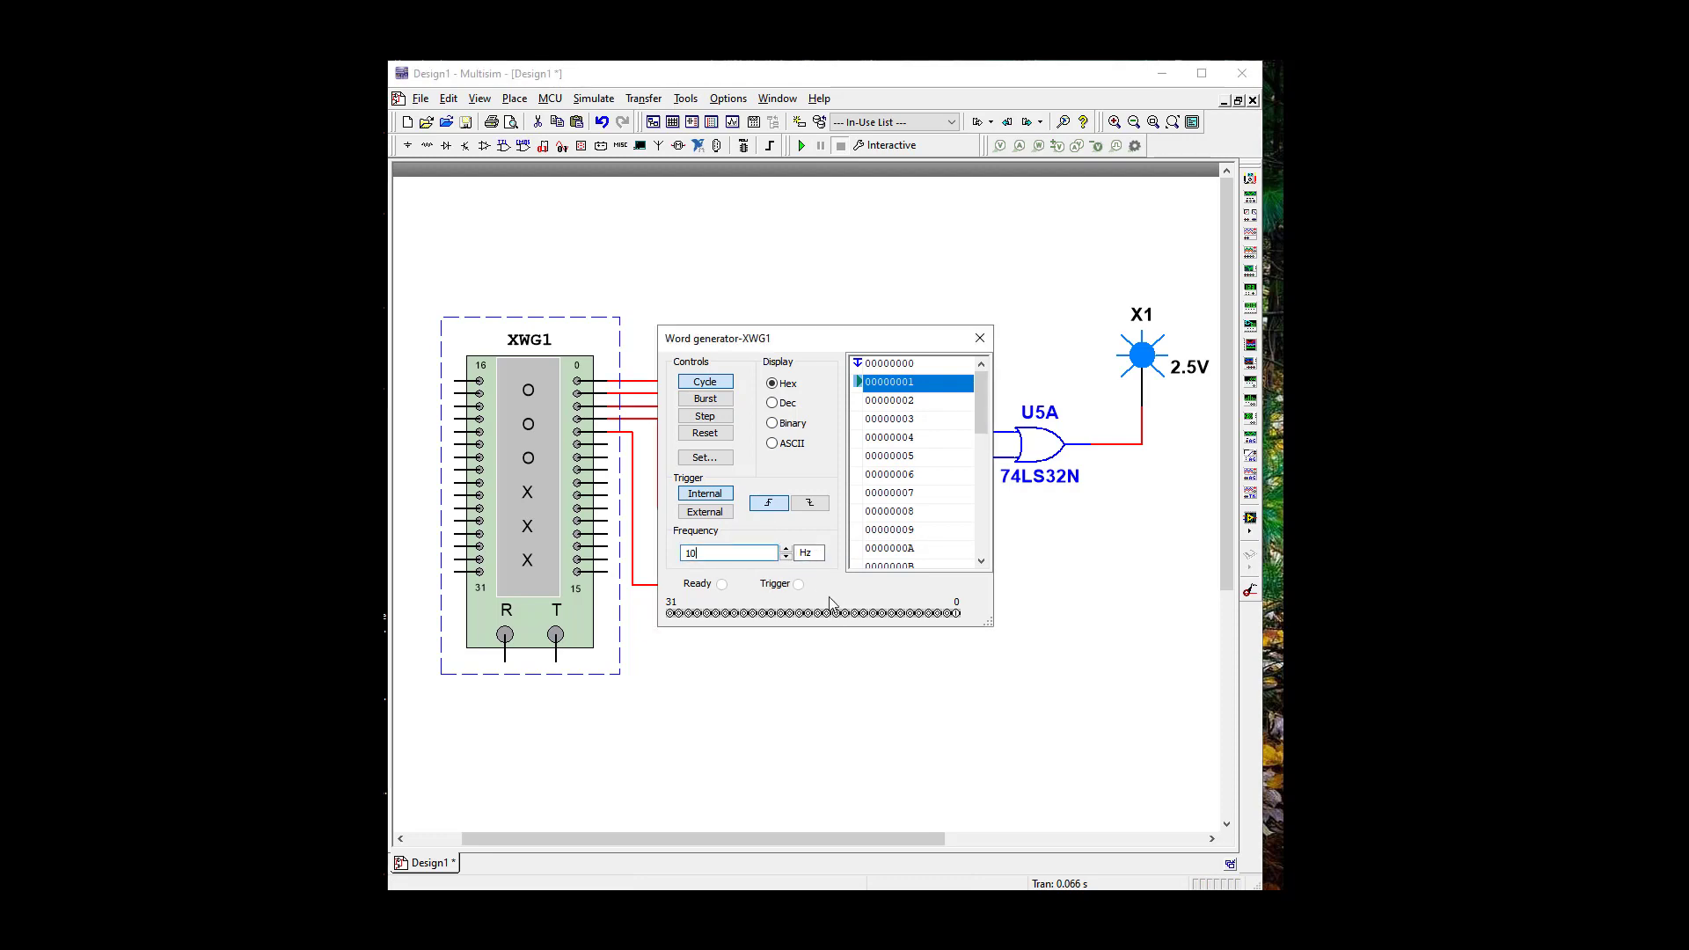
Switch the word display to binary, rerun the simulation, and move the panel off the circuit
left_click(773, 424)
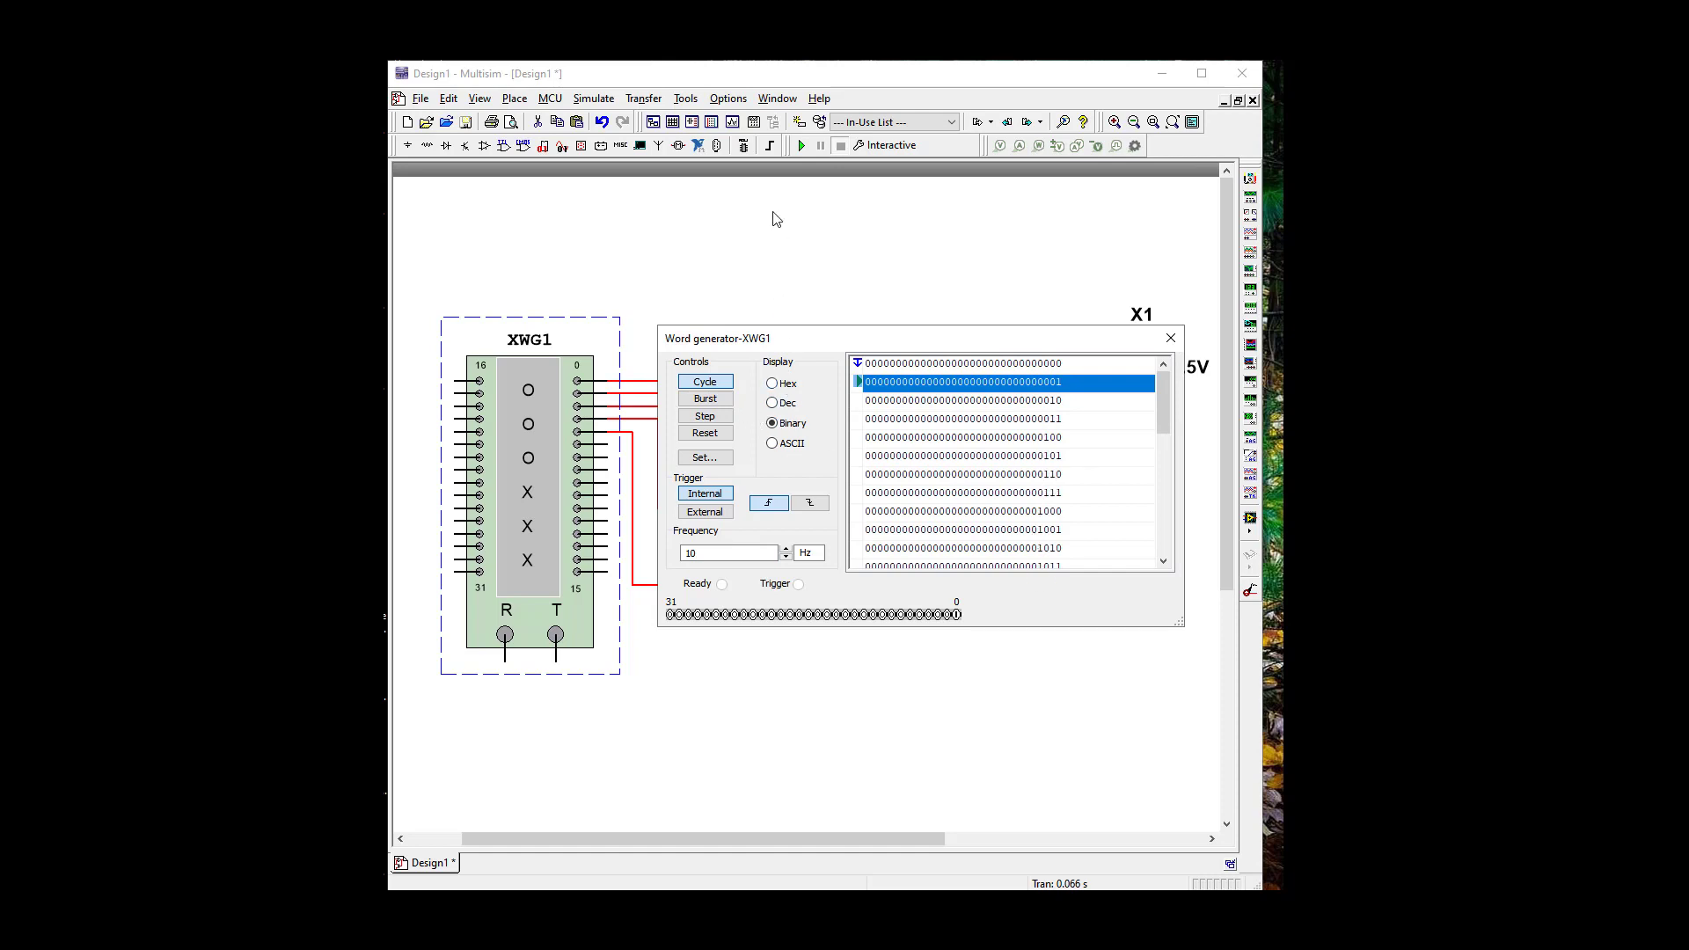
left_click(803, 146)
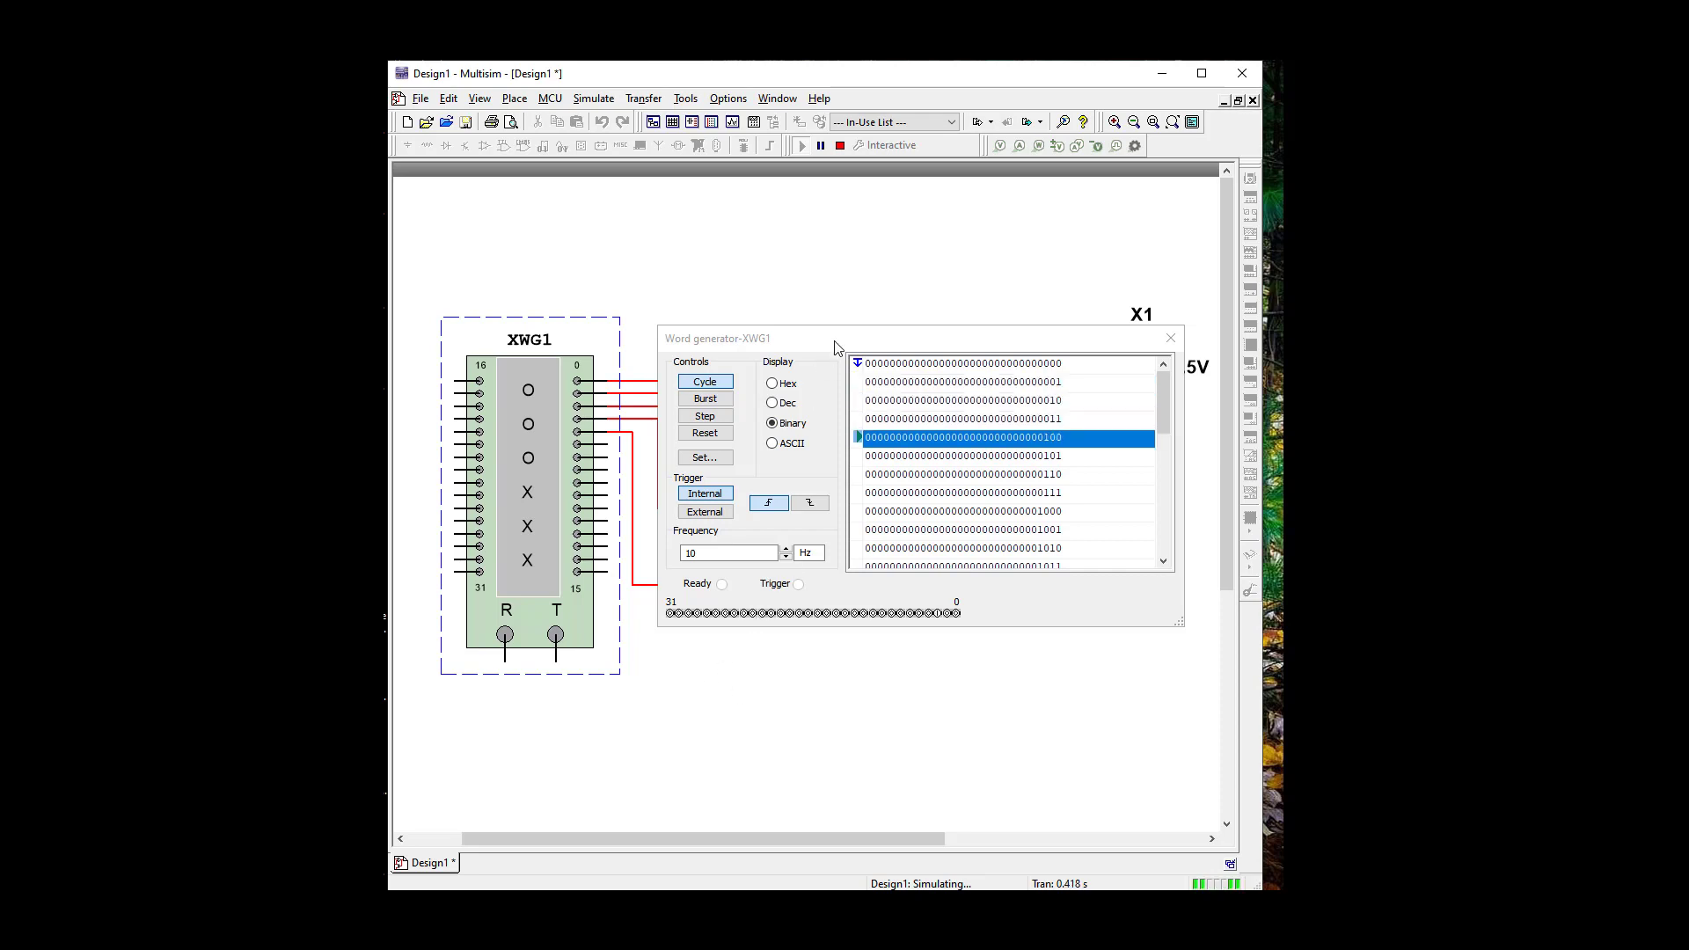
left_click_drag(833, 349, 815, 518)
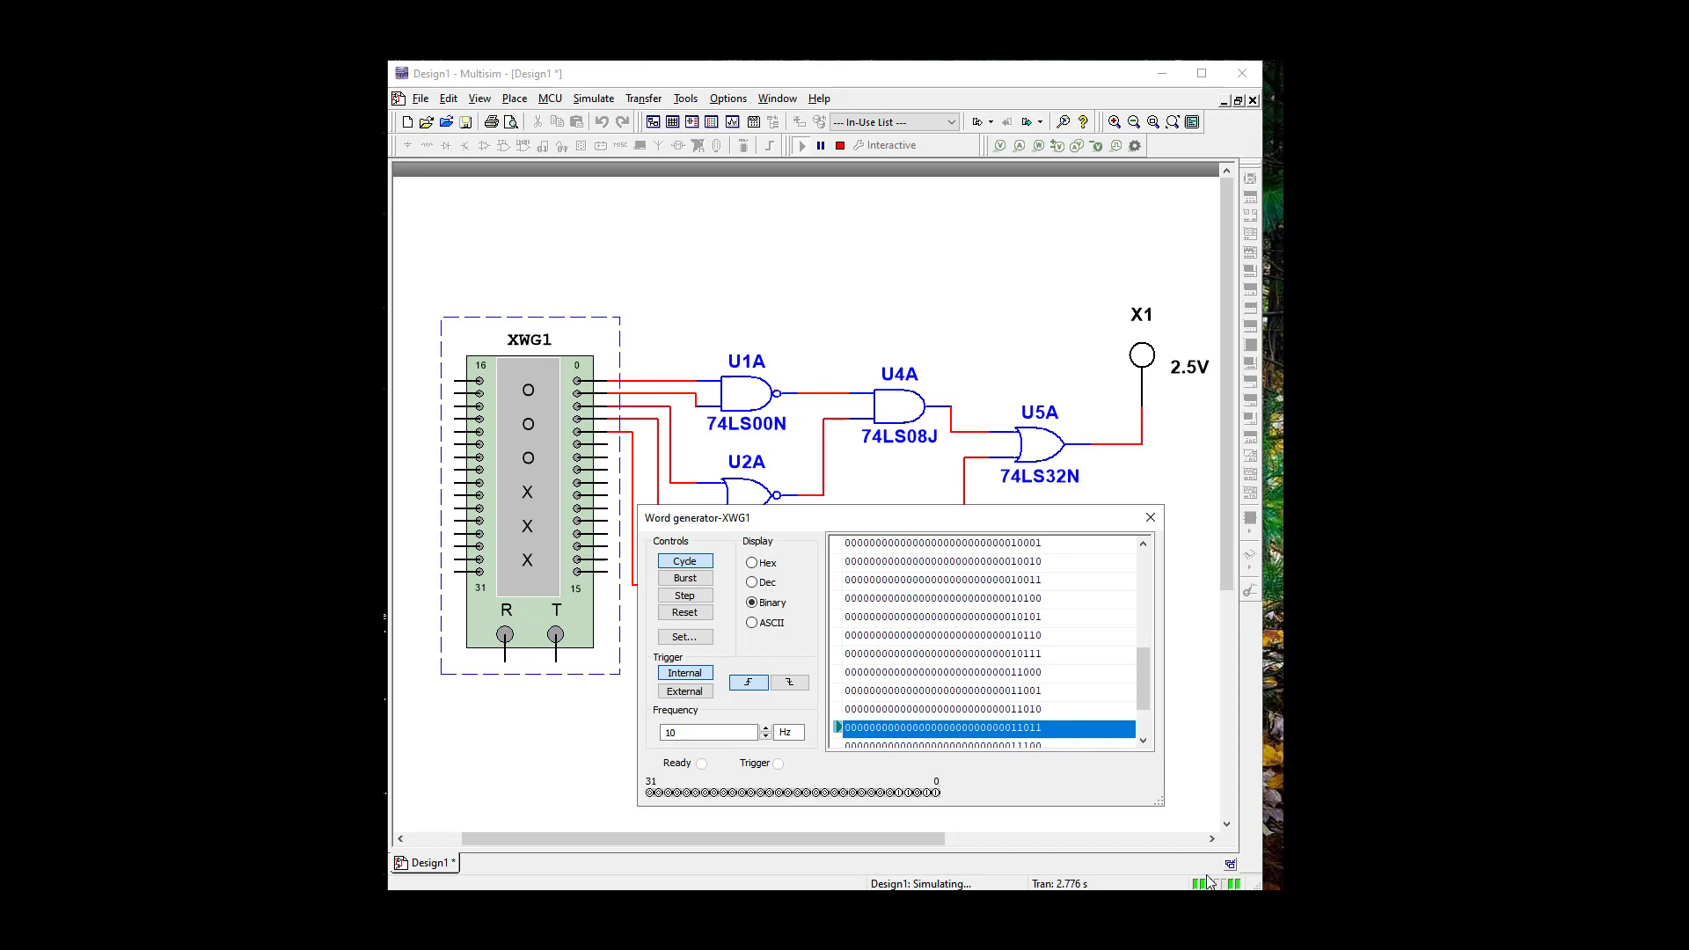
Stop the running simulation and put the word generator into single-step mode
left_click(840, 146)
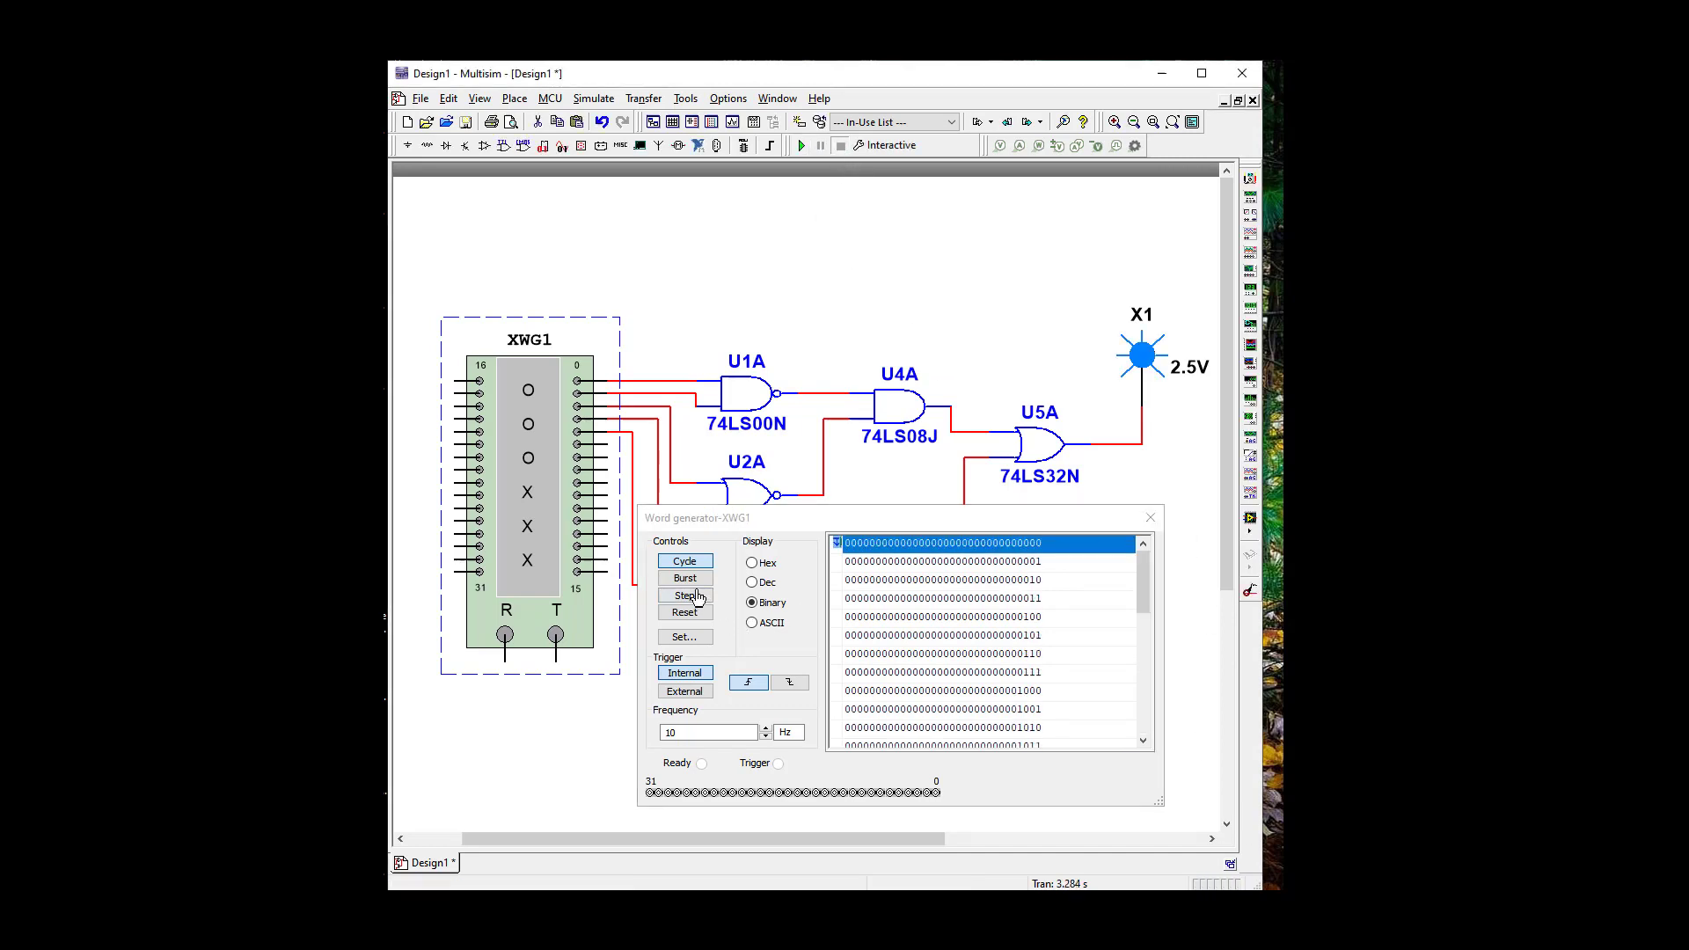
left_click(685, 596)
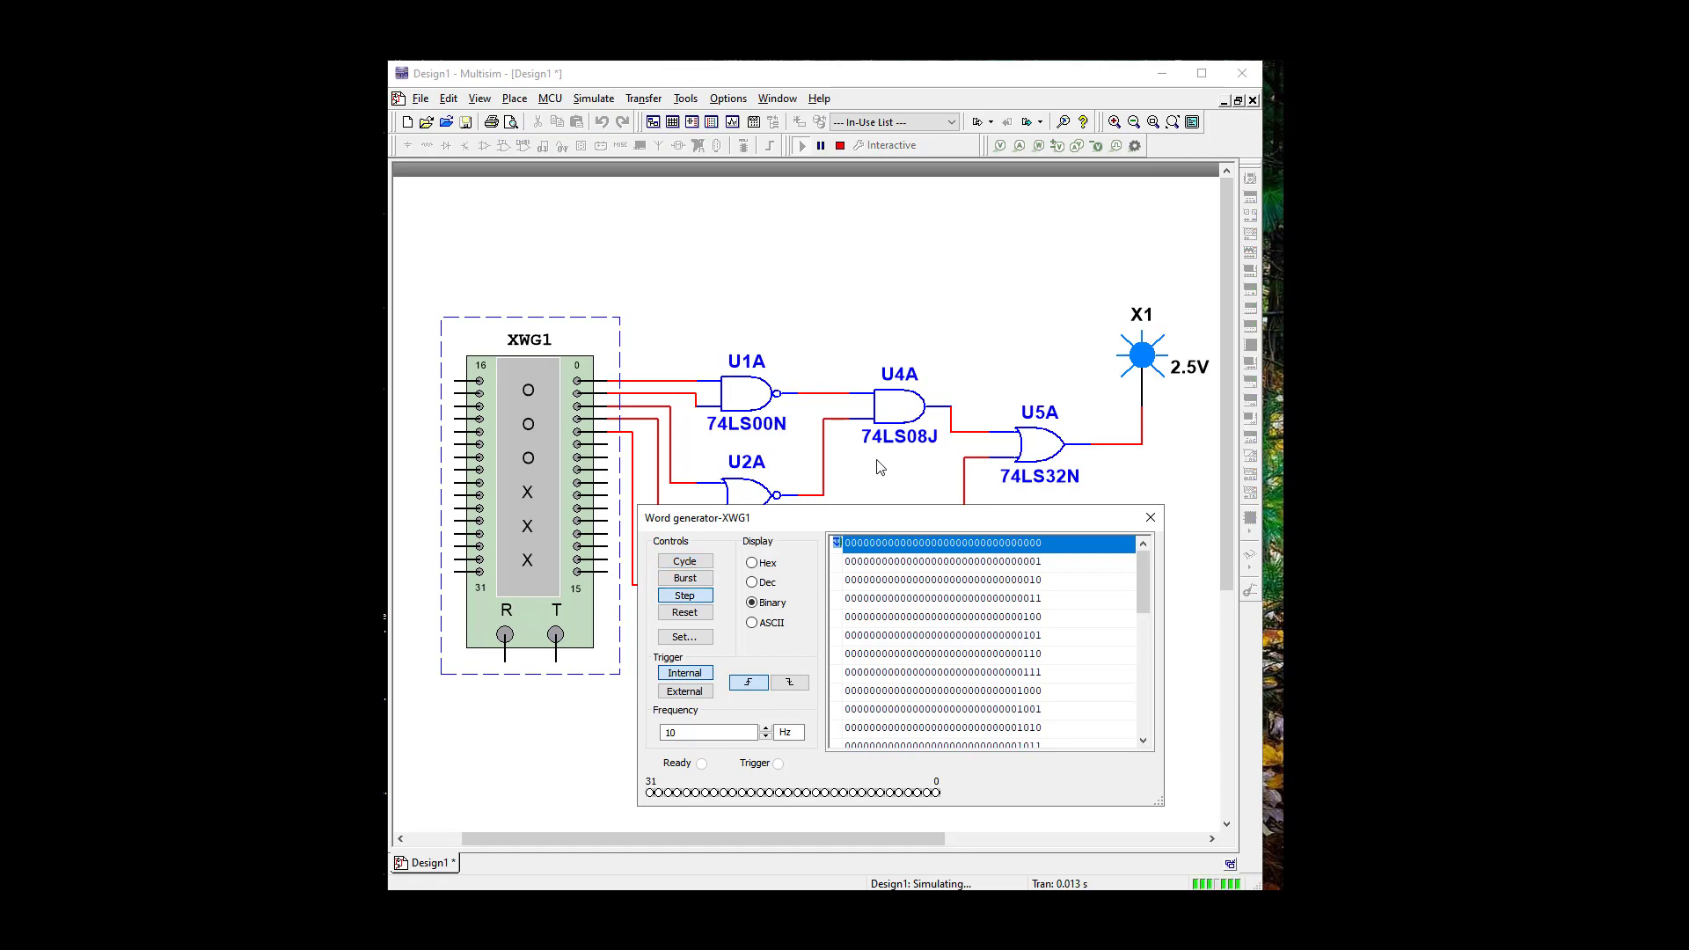
left_click(836, 200)
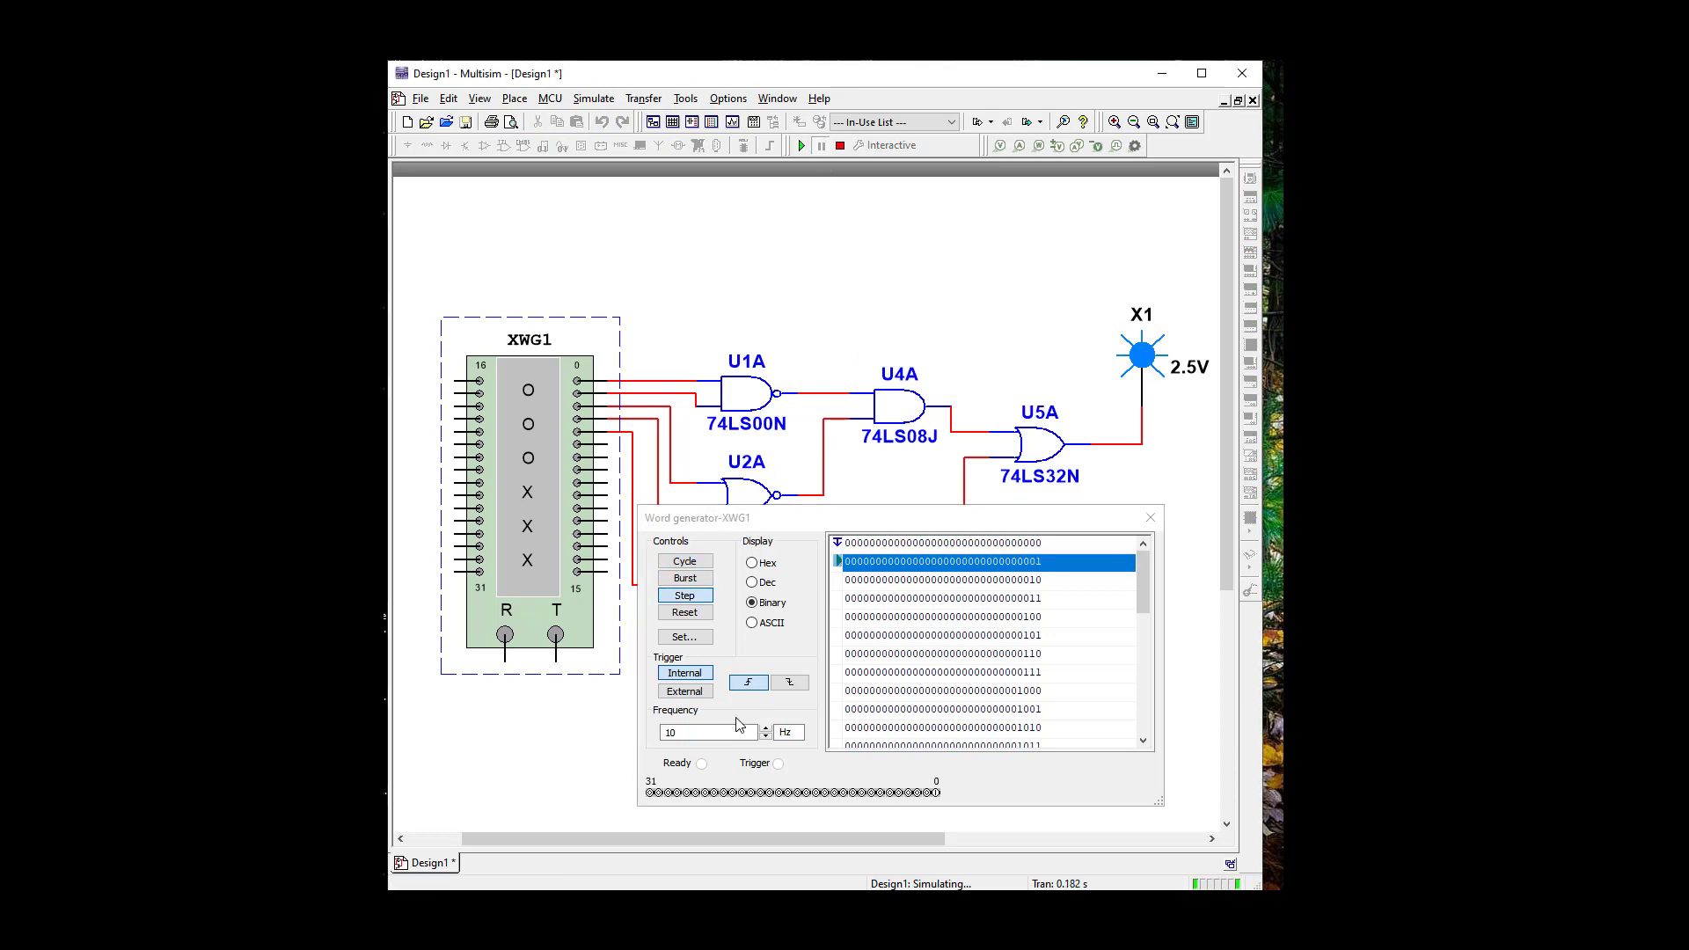
Step the counter forward one word at a time, through 0111 and 1001, up to 1010
left_click(686, 599)
left_click(687, 599)
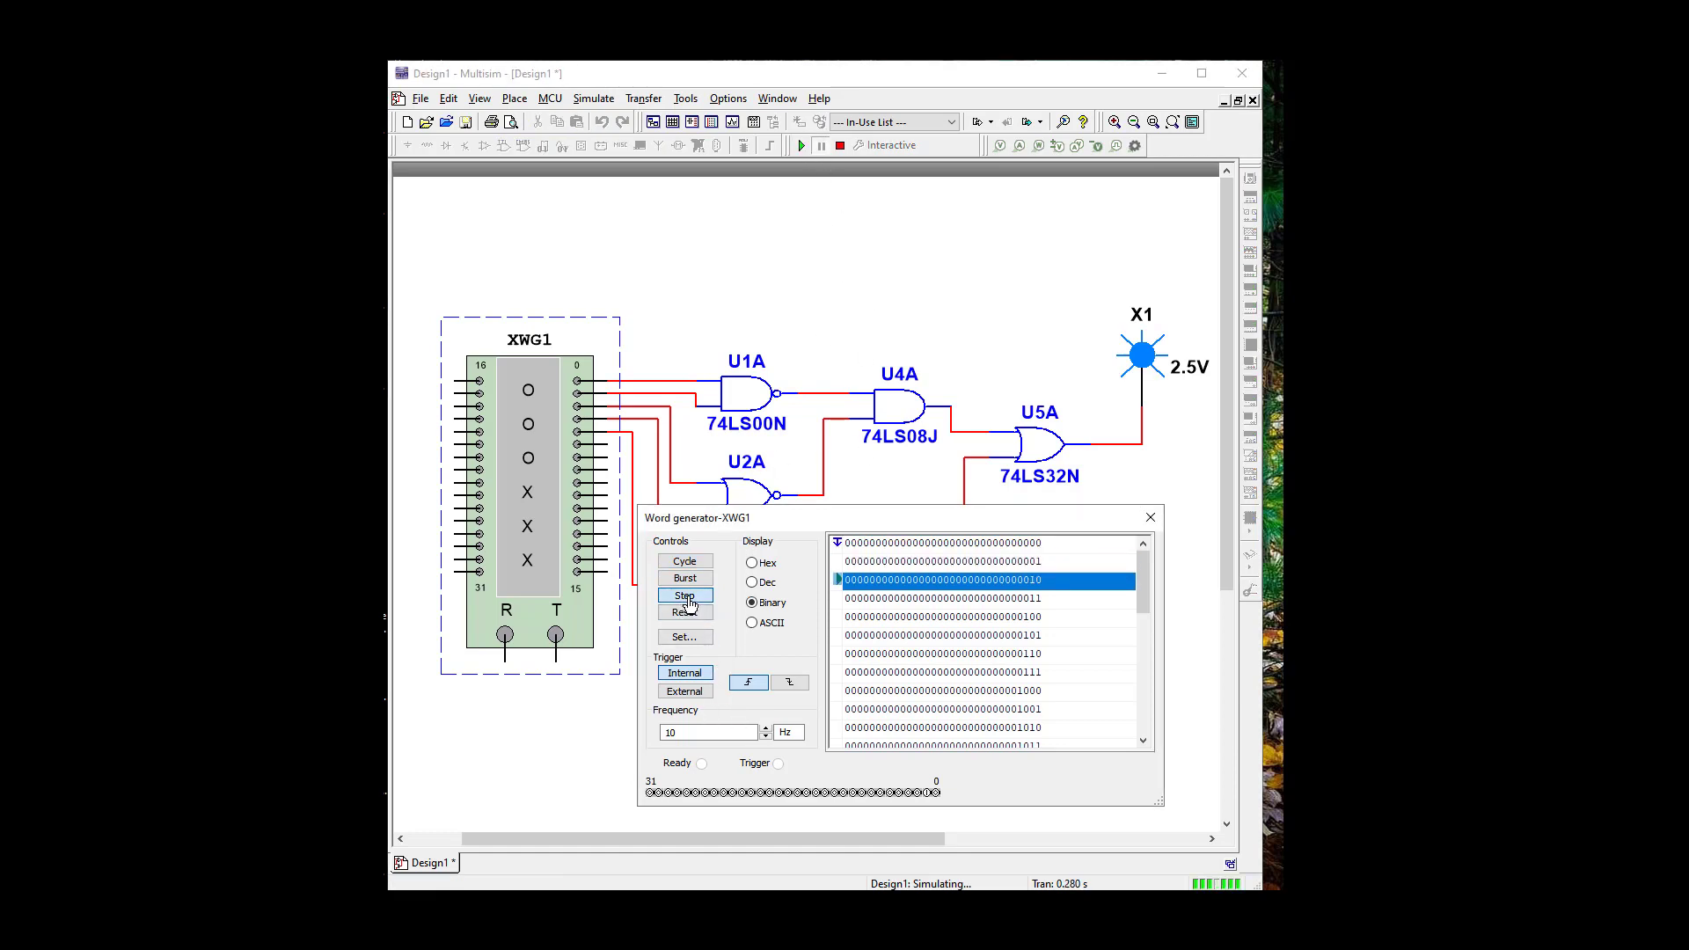
left_click(687, 598)
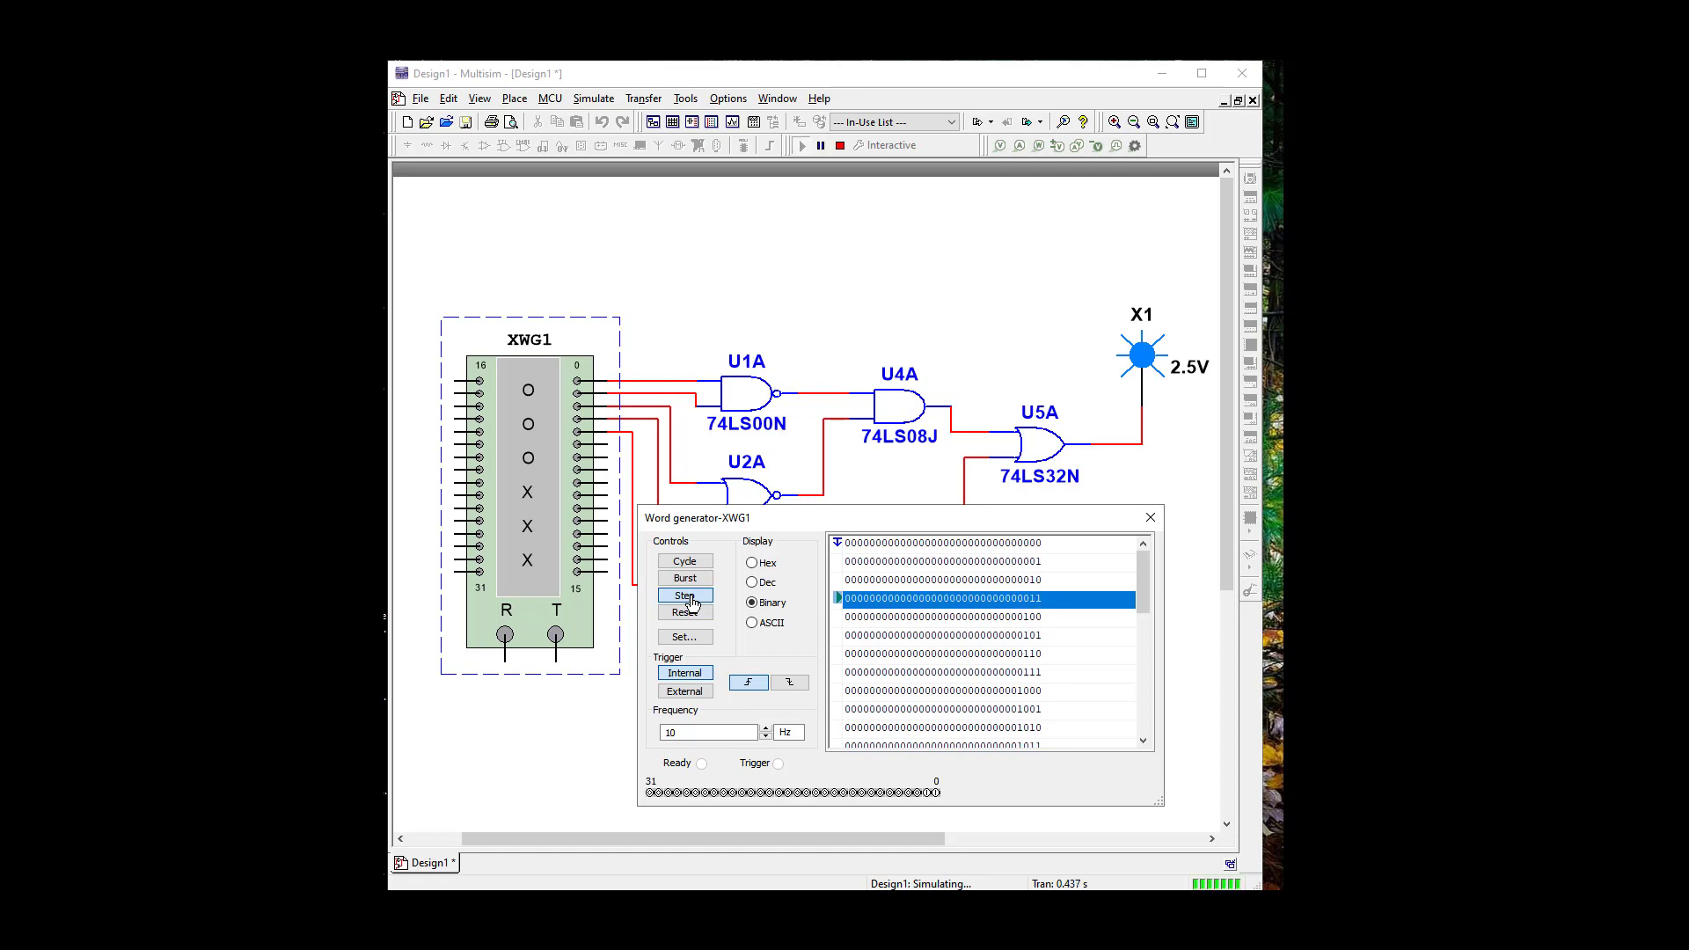
left_click(688, 598)
left_click(687, 598)
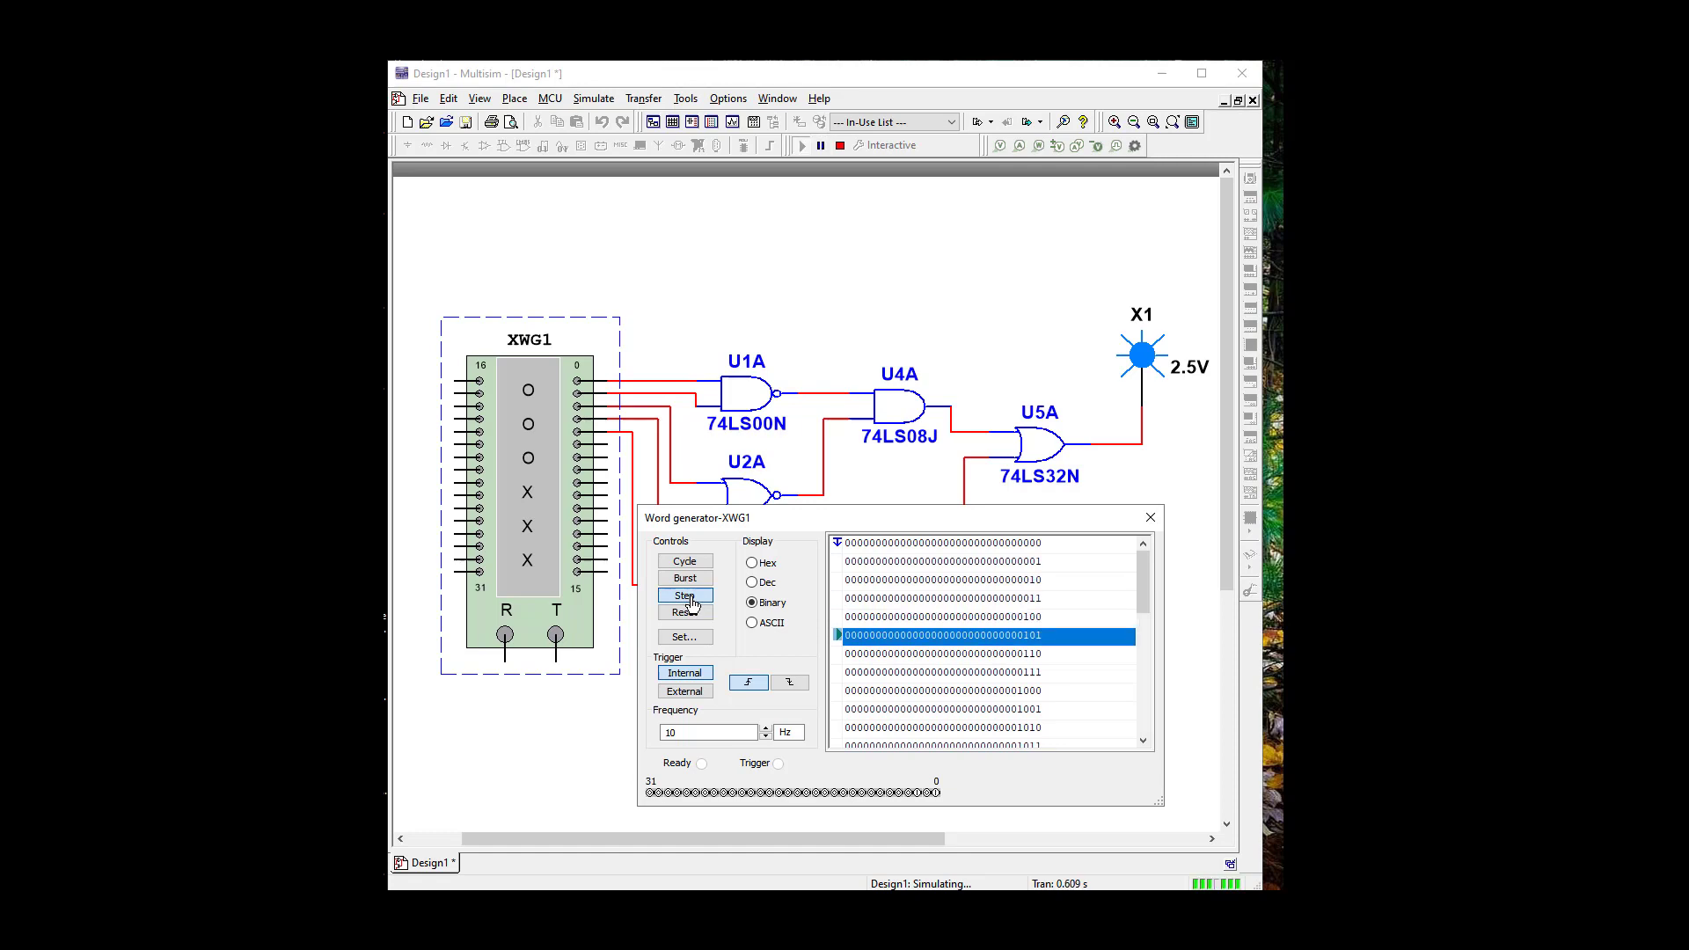
left_click(687, 598)
left_click(687, 599)
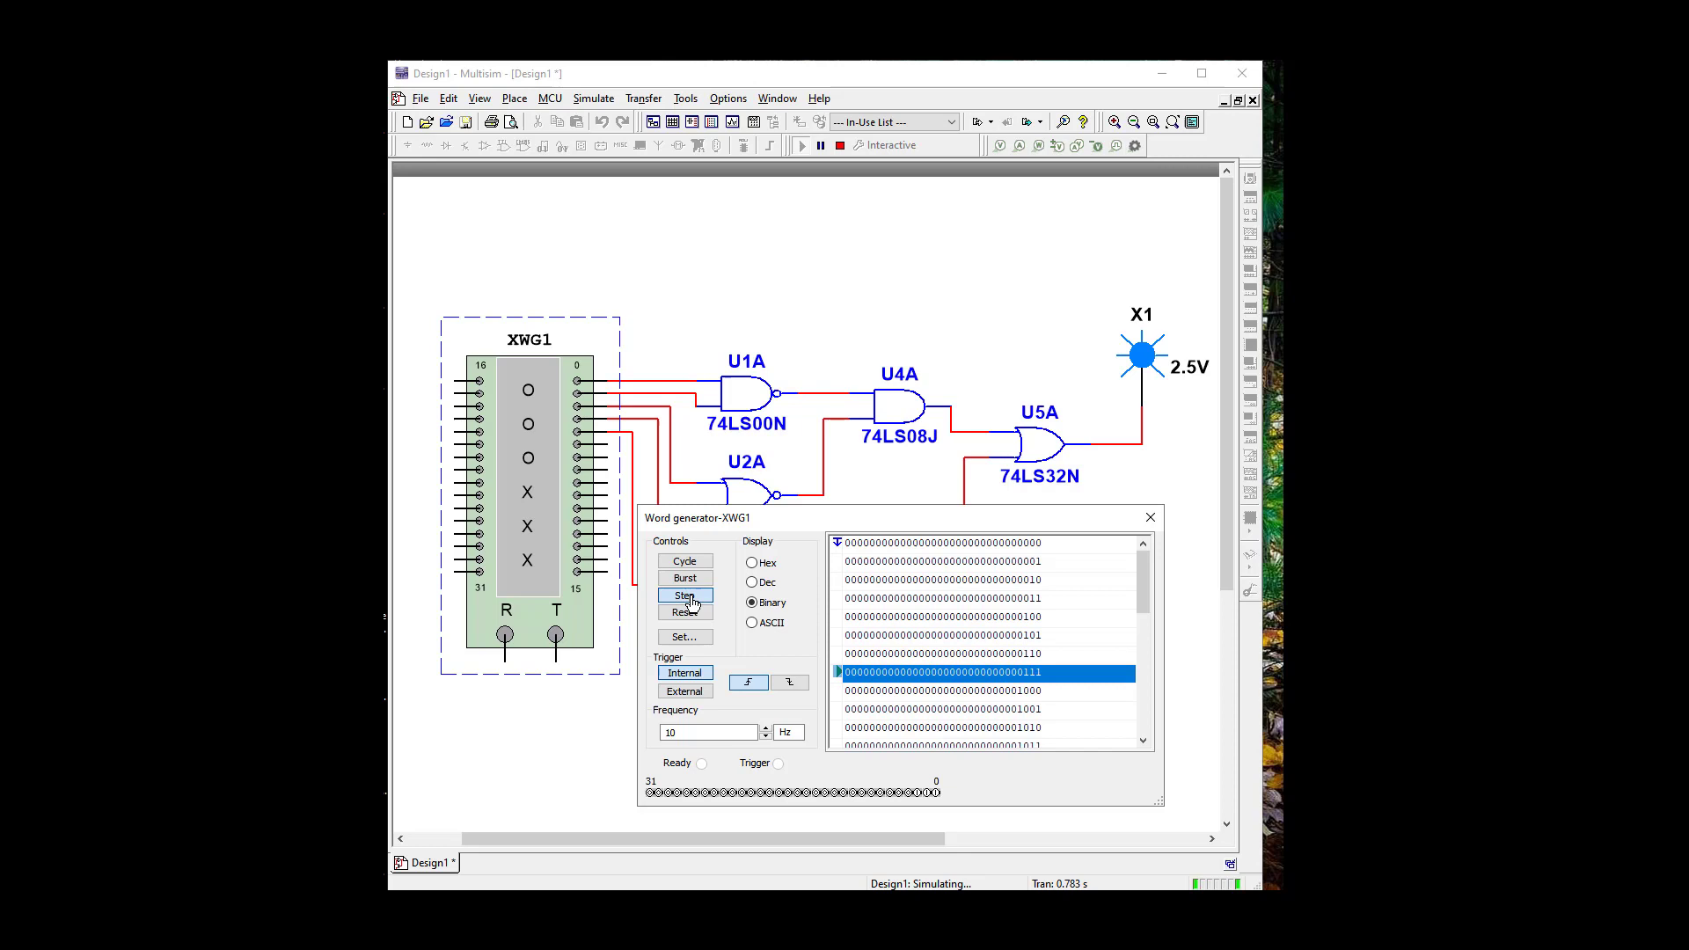
left_click(689, 599)
left_click(689, 599)
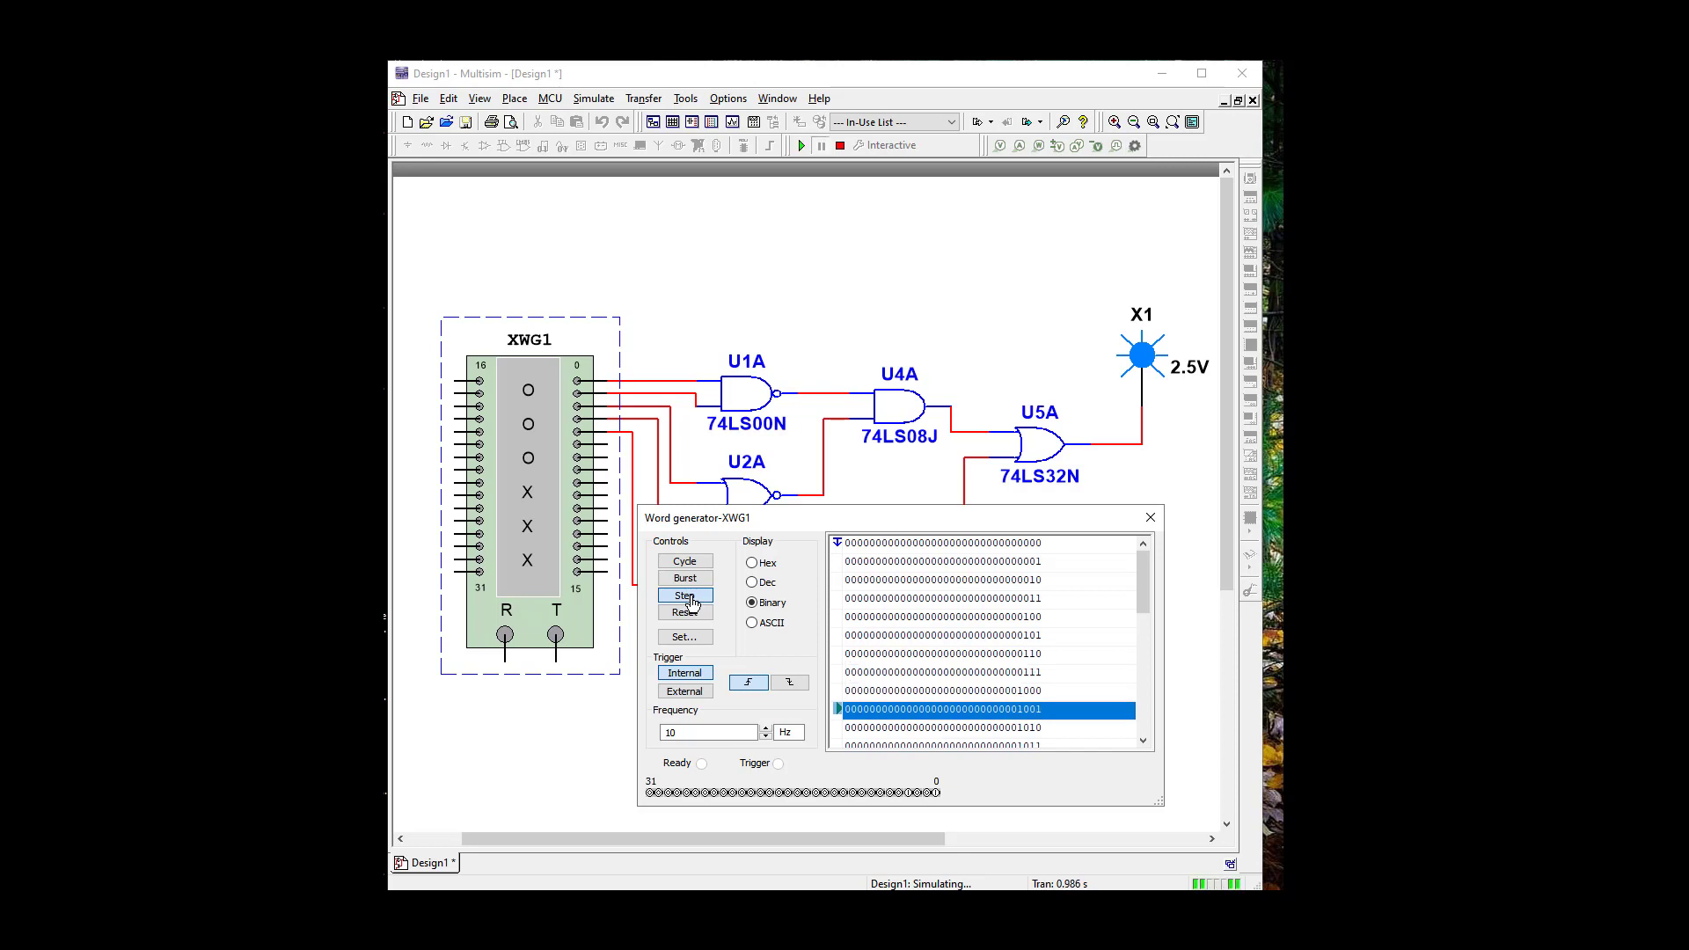
left_click(689, 601)
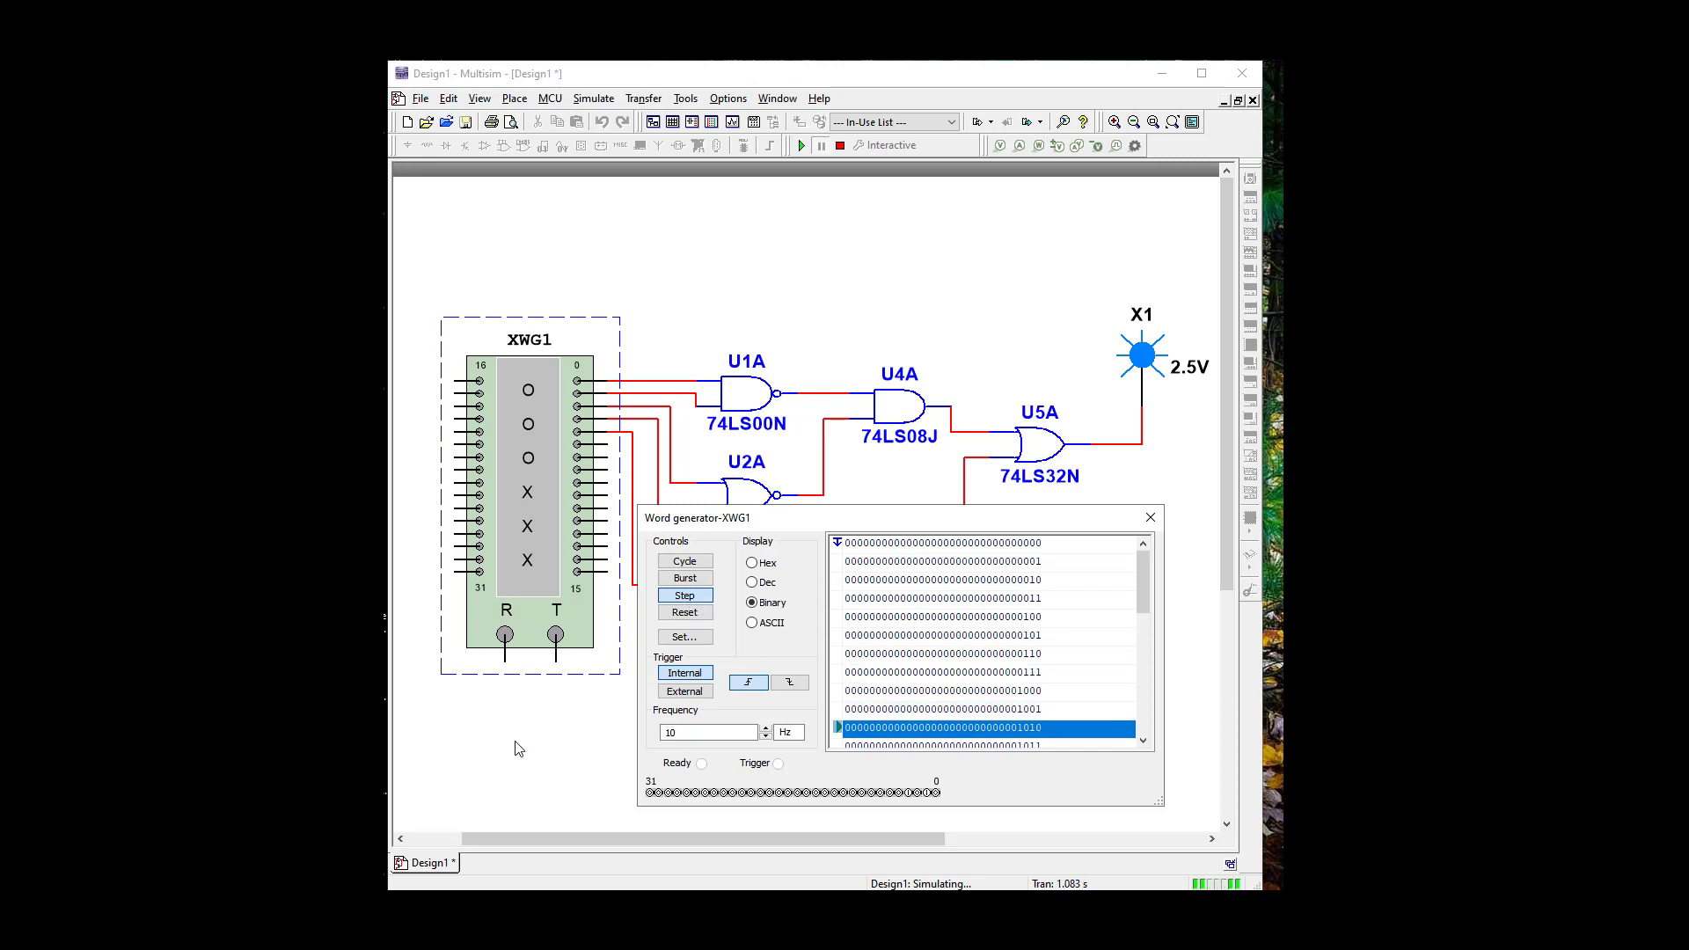